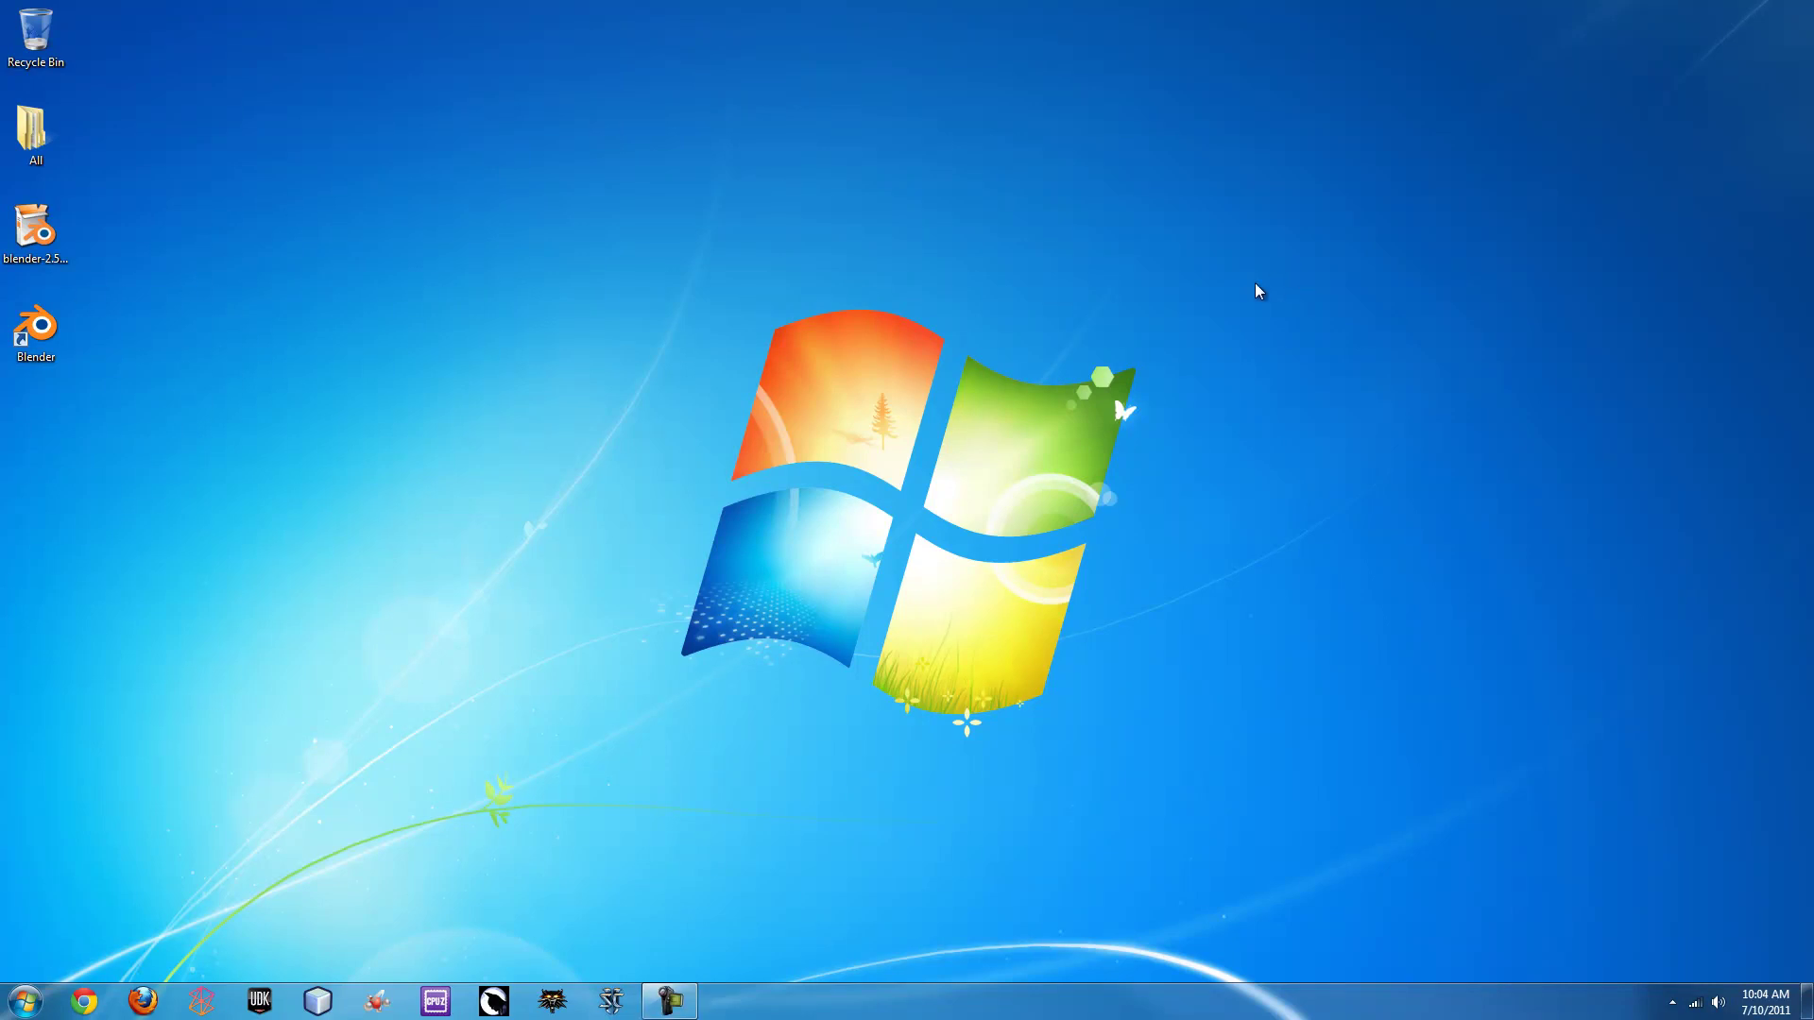
# - Start Blender by double-clicking its desktop shortcut
pyautogui.doubleClick(36, 332)
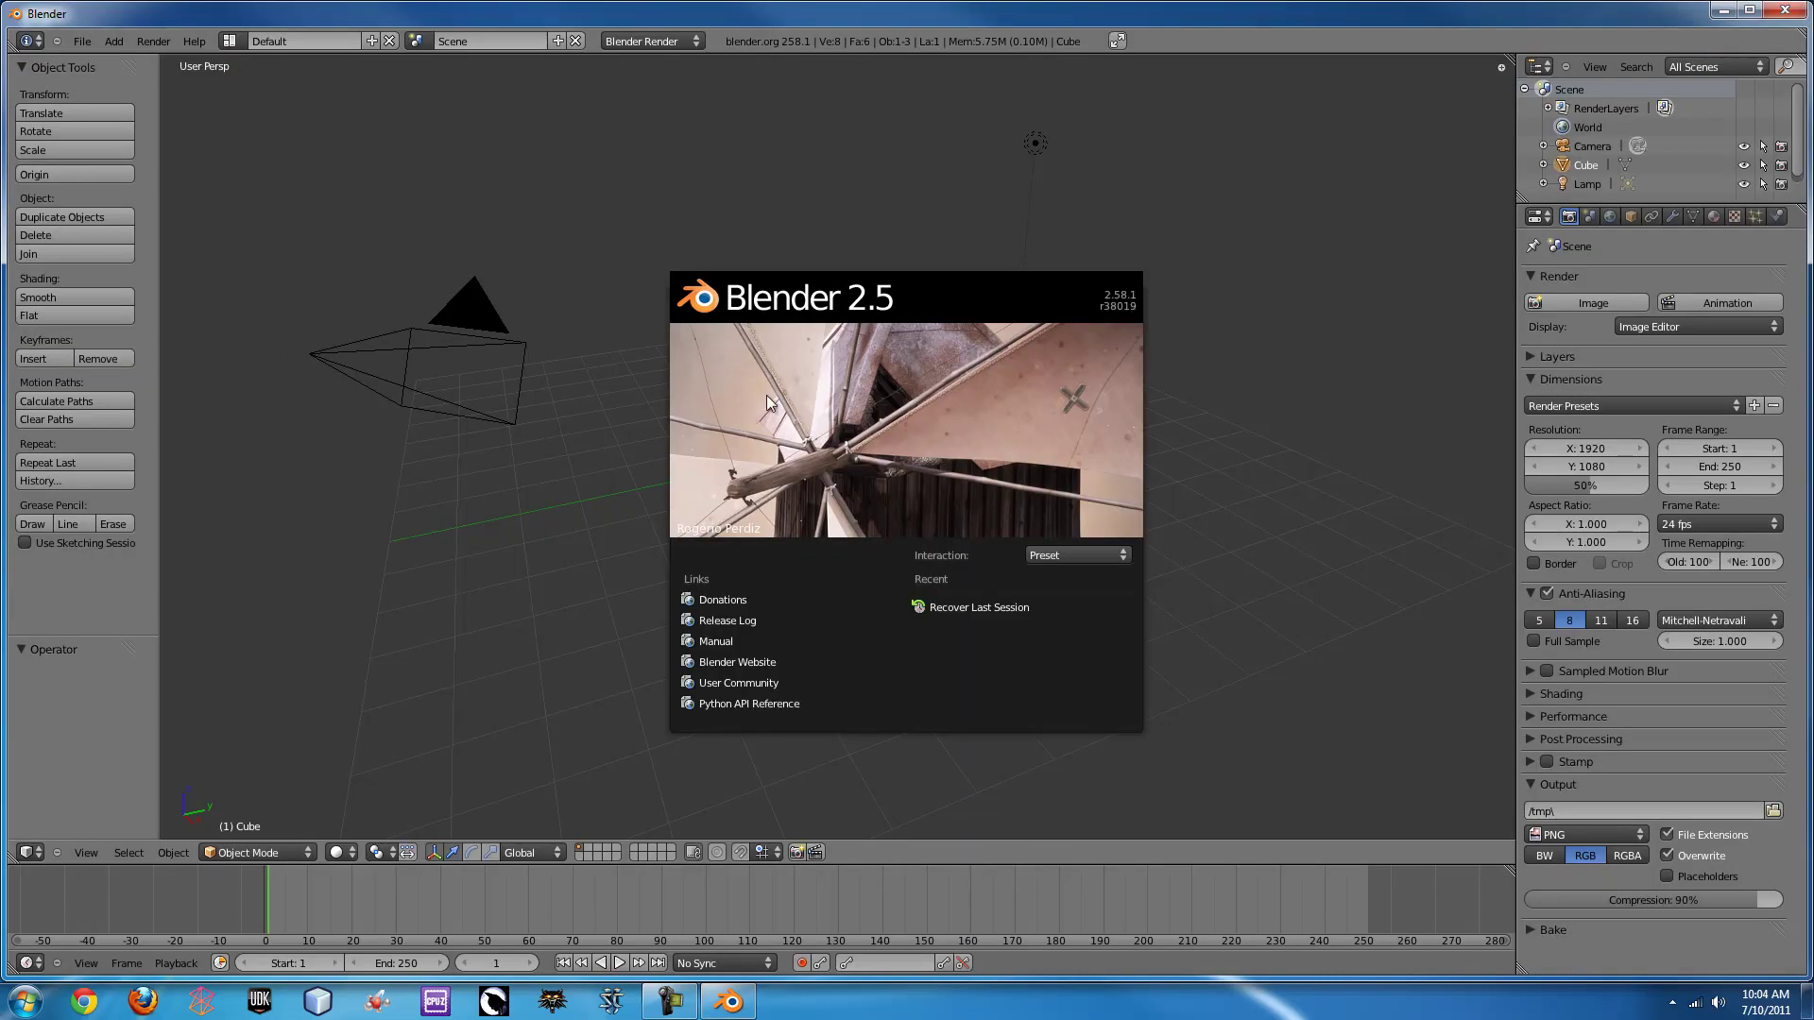
# - Dismiss the splash screen and delete the default cube
pyautogui.click(767, 403)
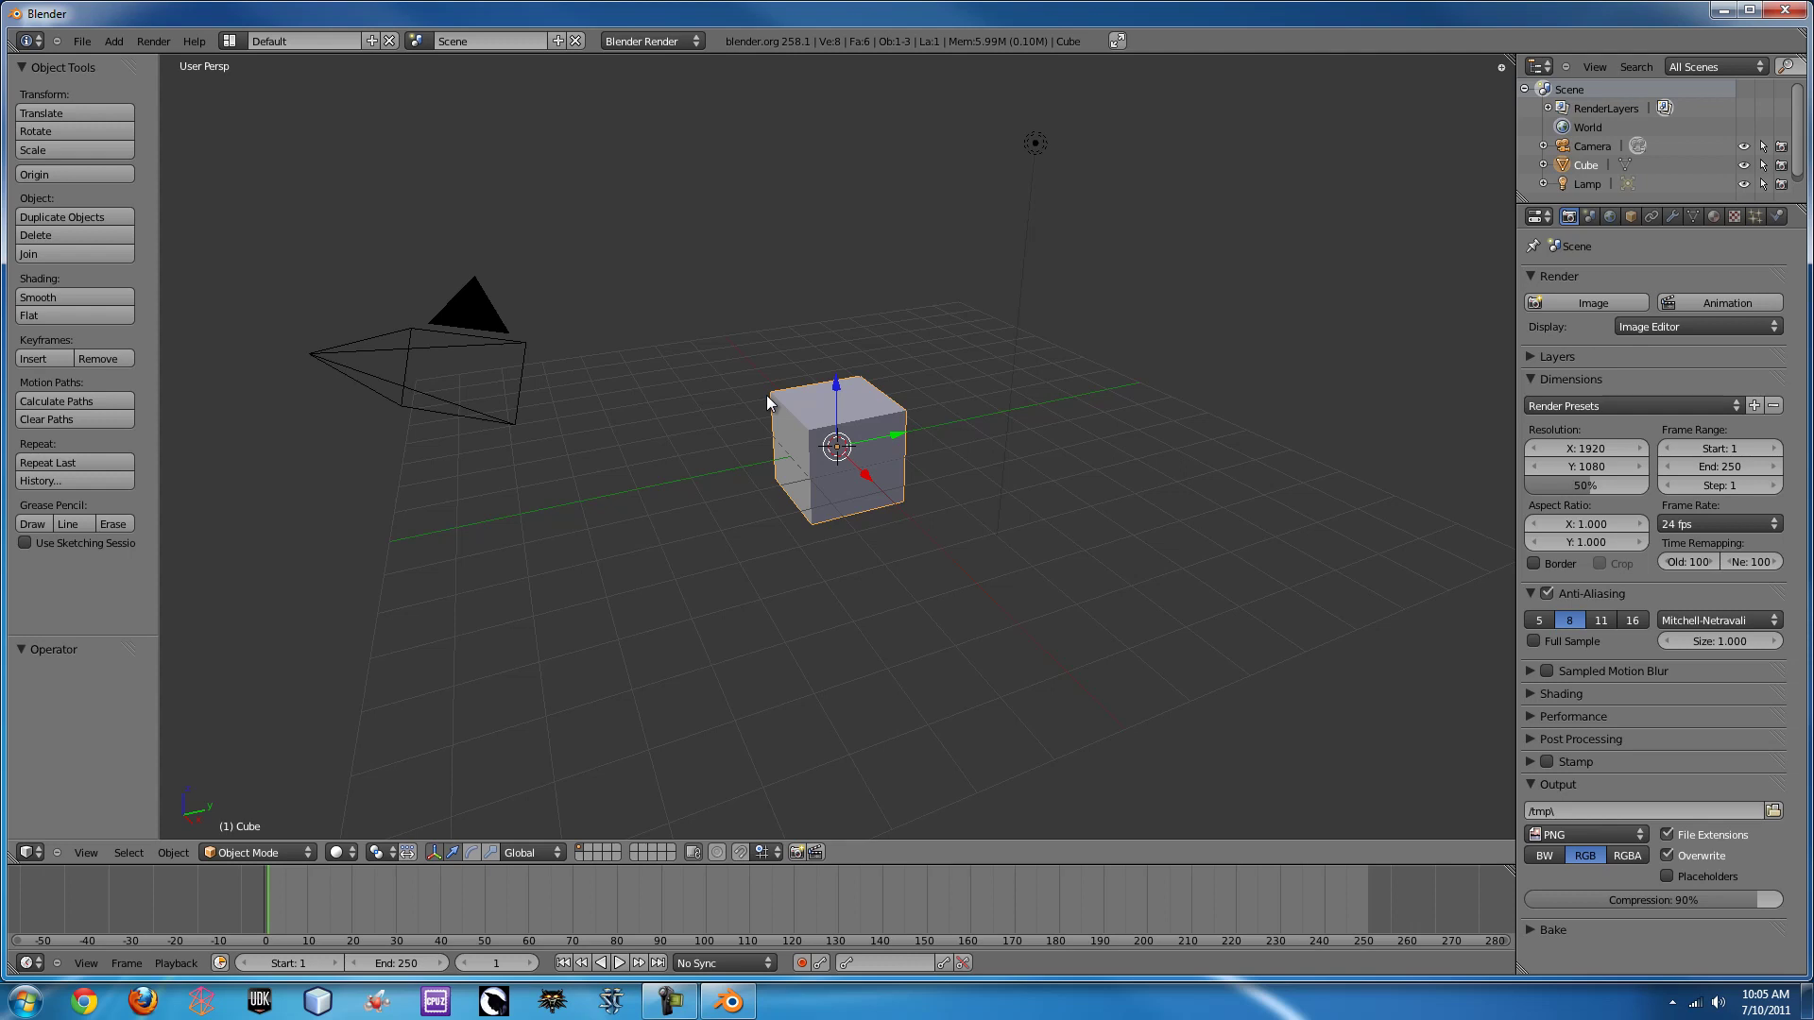
pyautogui.click(817, 427)
pyautogui.press('x')
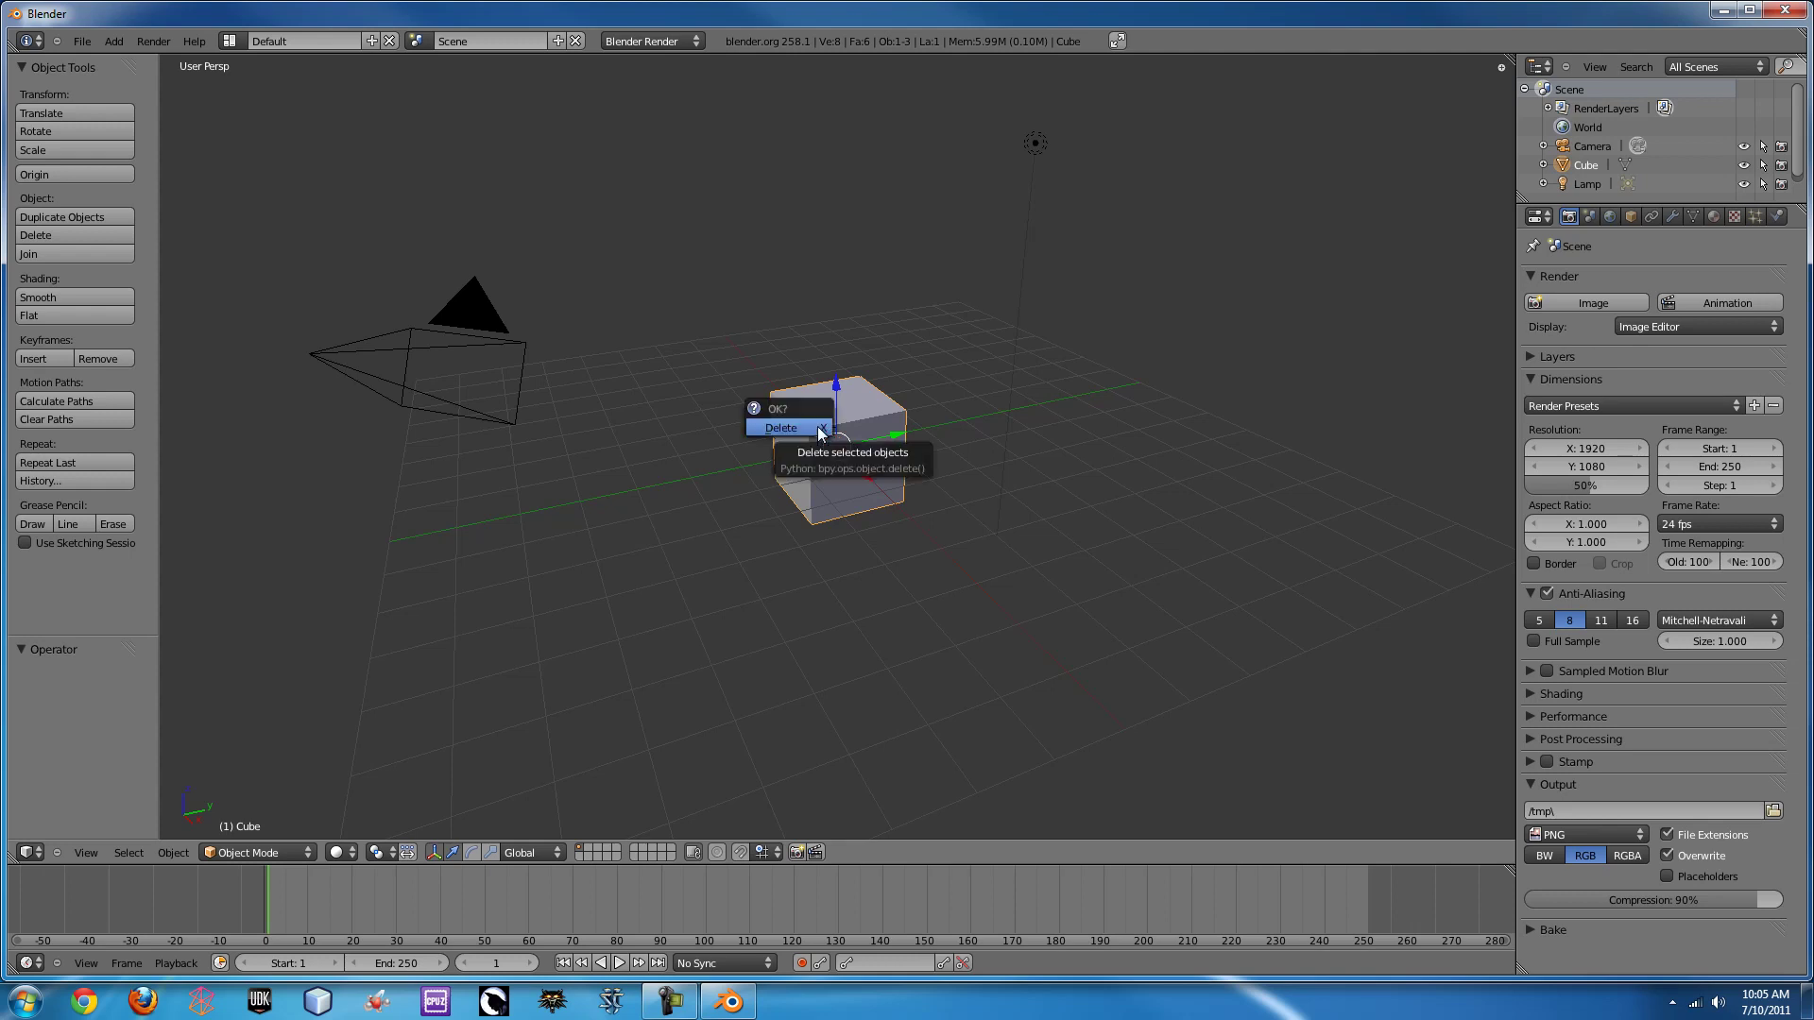
pyautogui.click(818, 429)
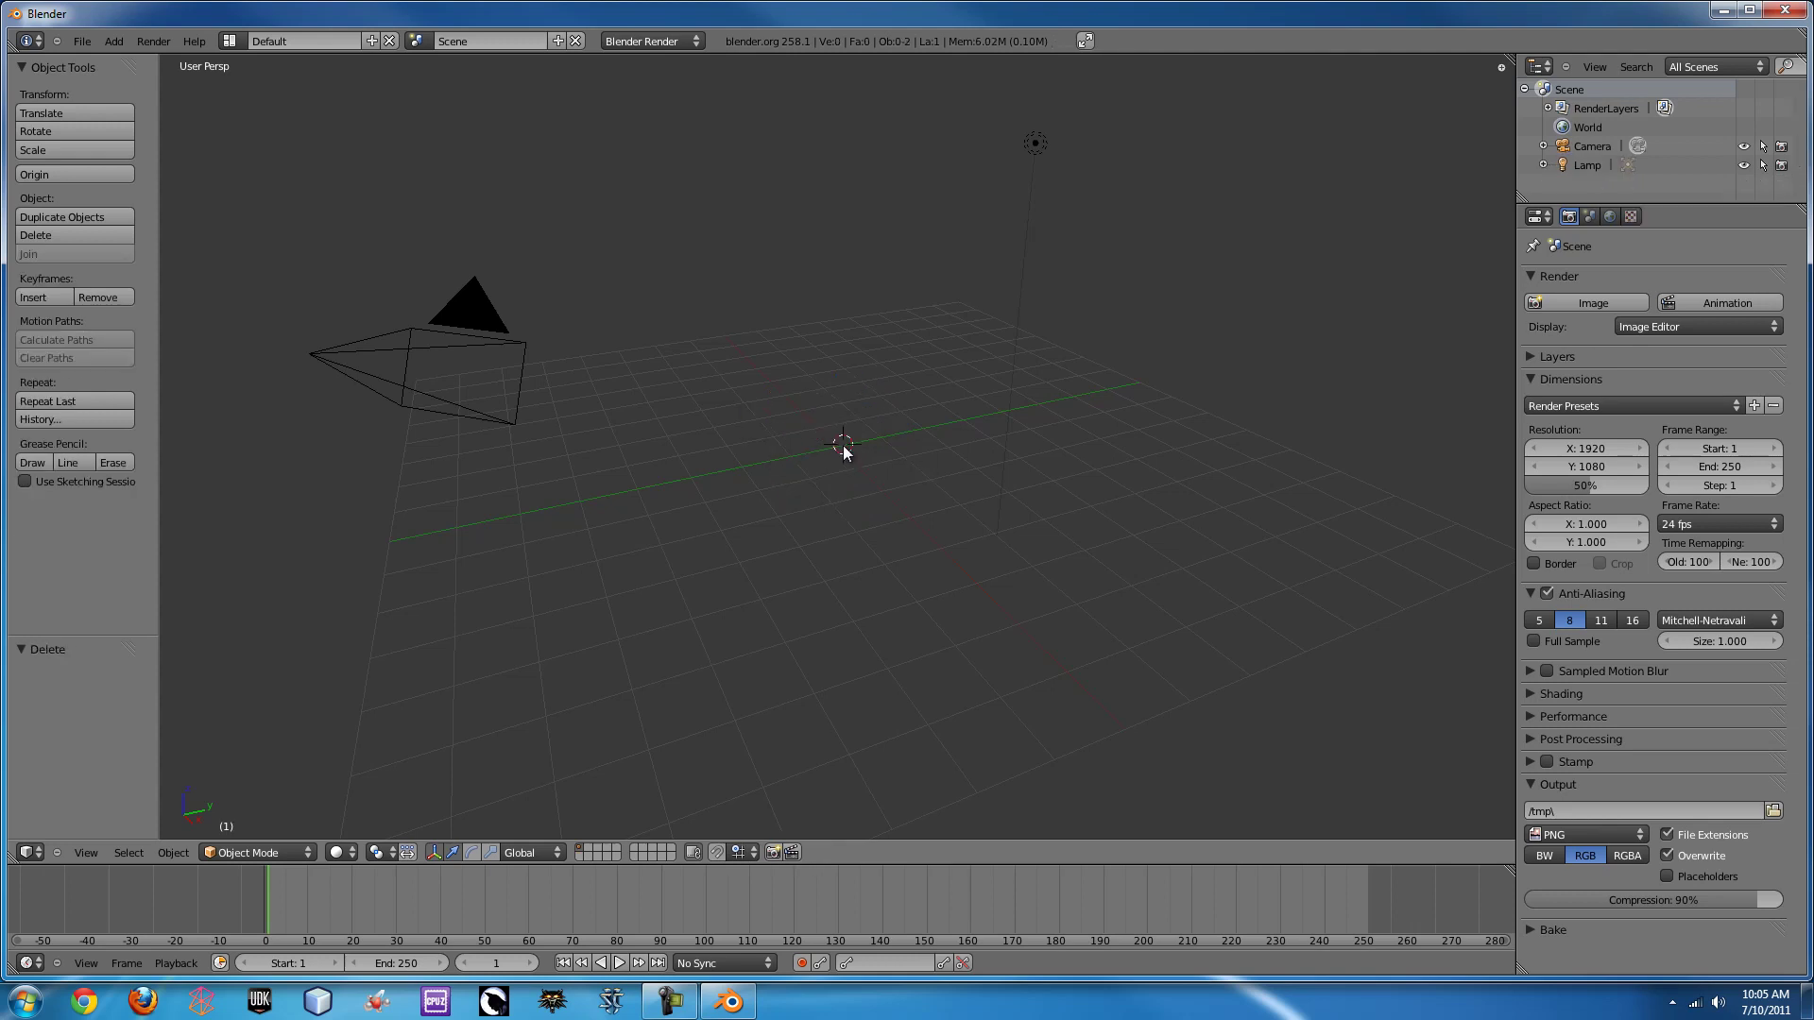
# - Switch the viewport to a top orthographic view
pyautogui.press('KP_7')
pyautogui.press('KP_1')
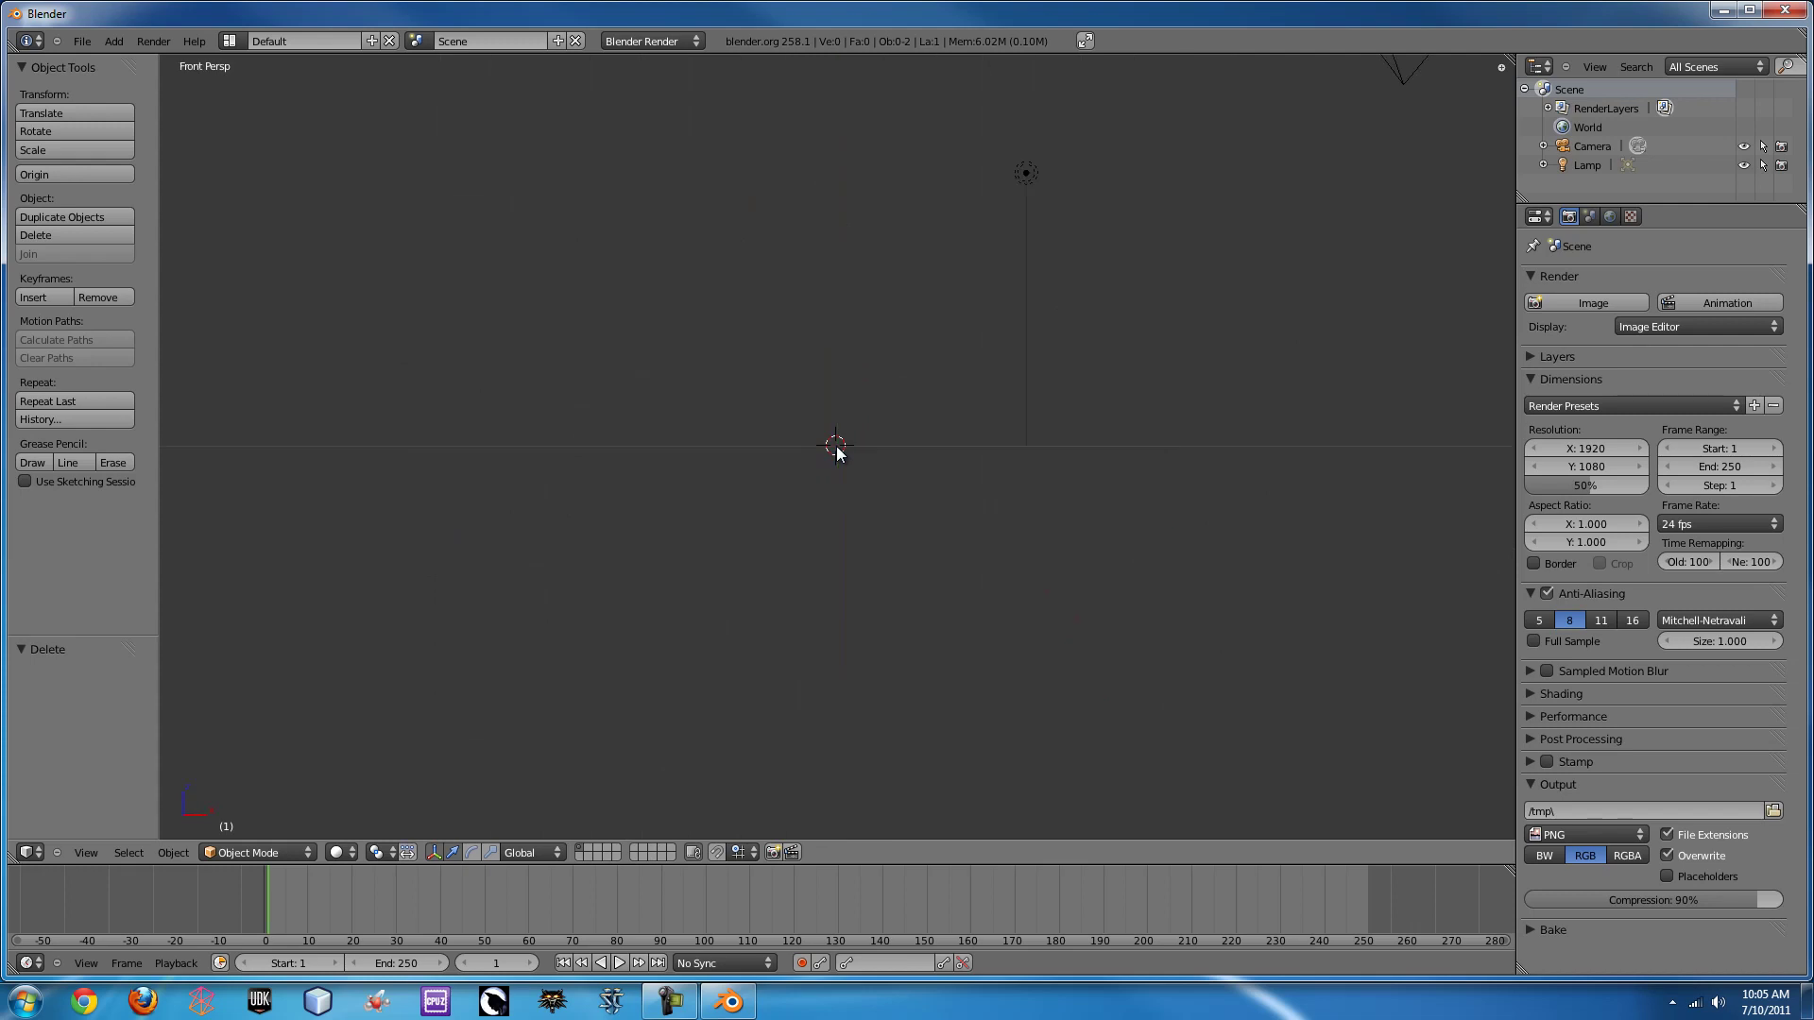
pyautogui.press('KP_5')
pyautogui.press('KP_7')
# - Add a plane and scale it up to 1.6 on every axis as the ground
pyautogui.press('space')
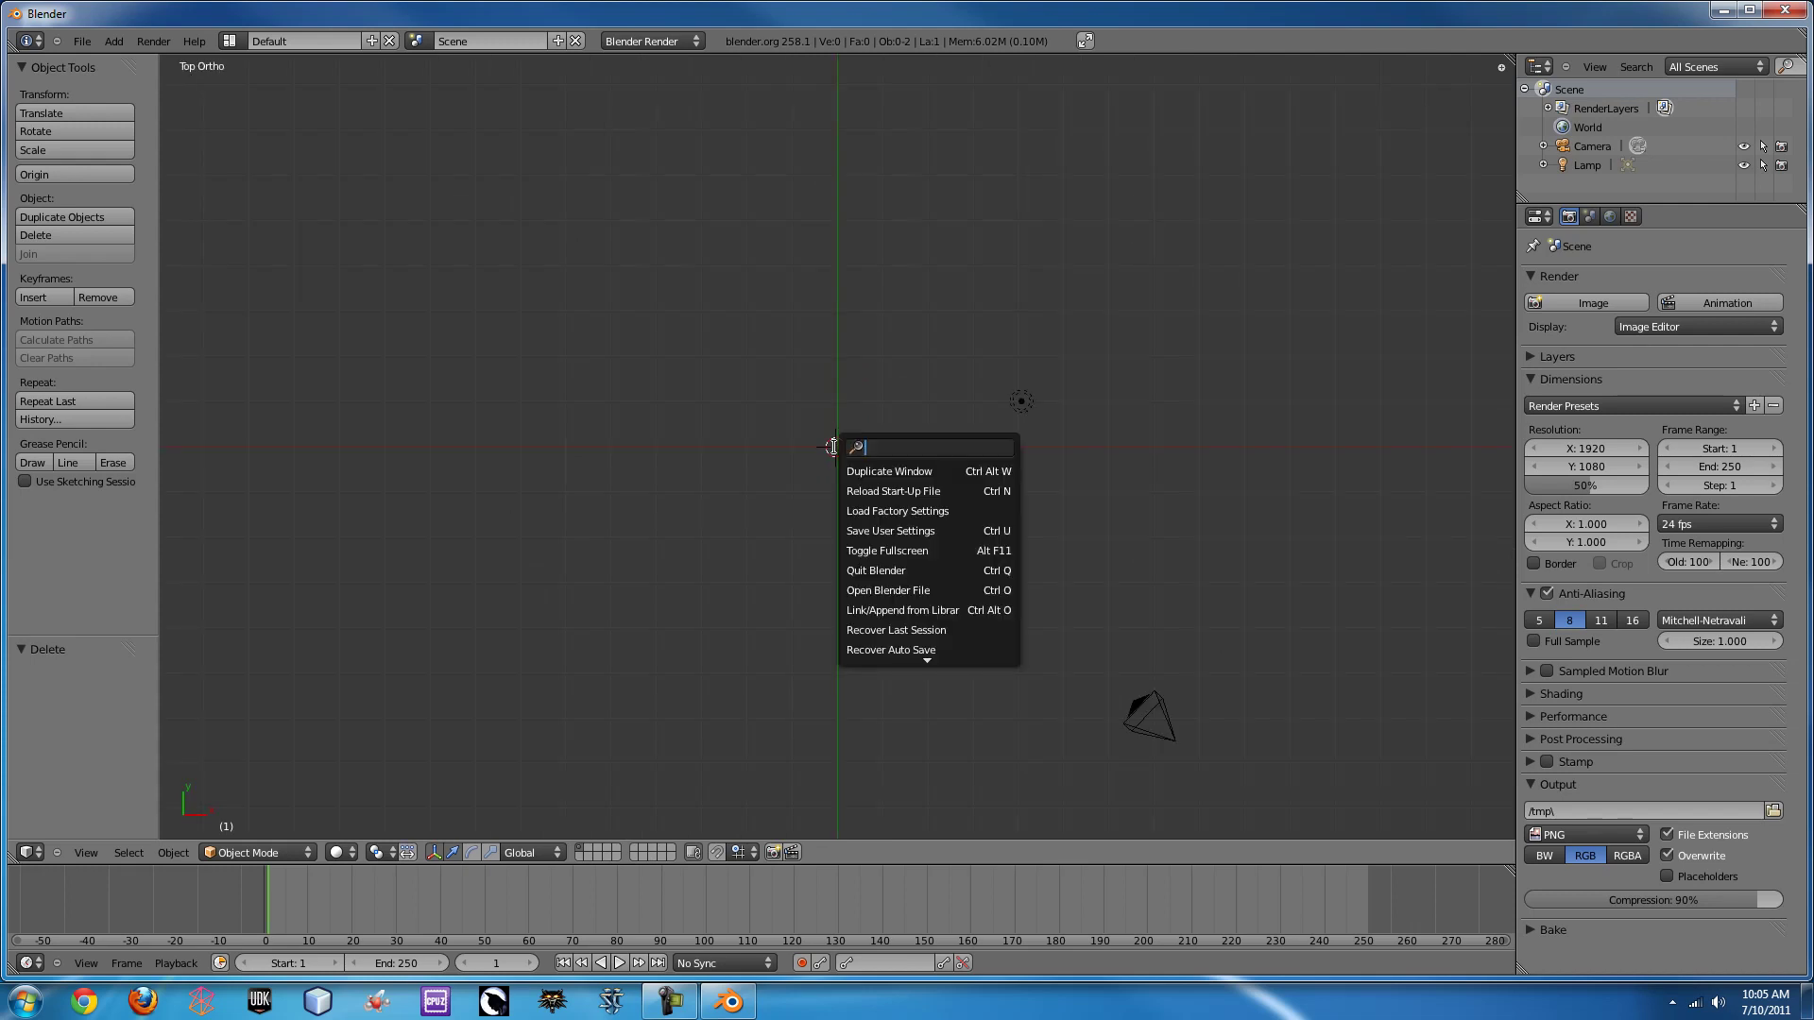
pyautogui.write('plane')
pyautogui.press('Return')
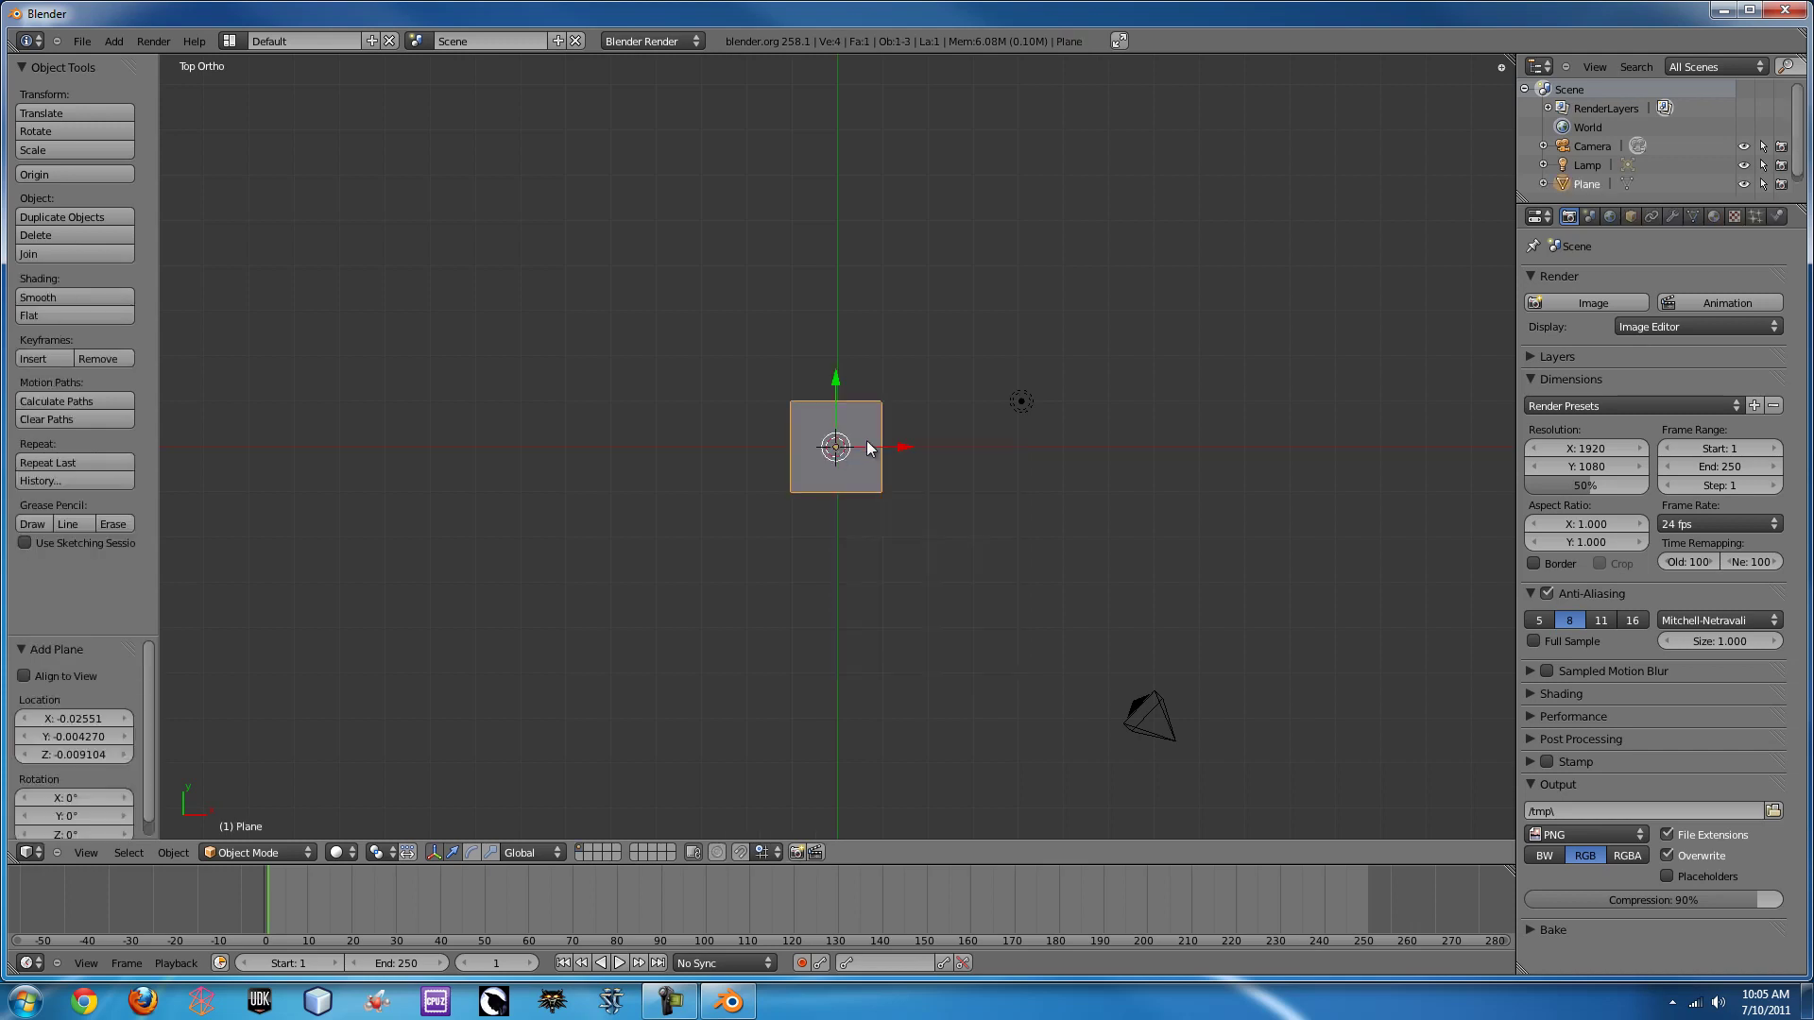
pyautogui.press('s')
pyautogui.click(328, 220)
pyautogui.press('s')
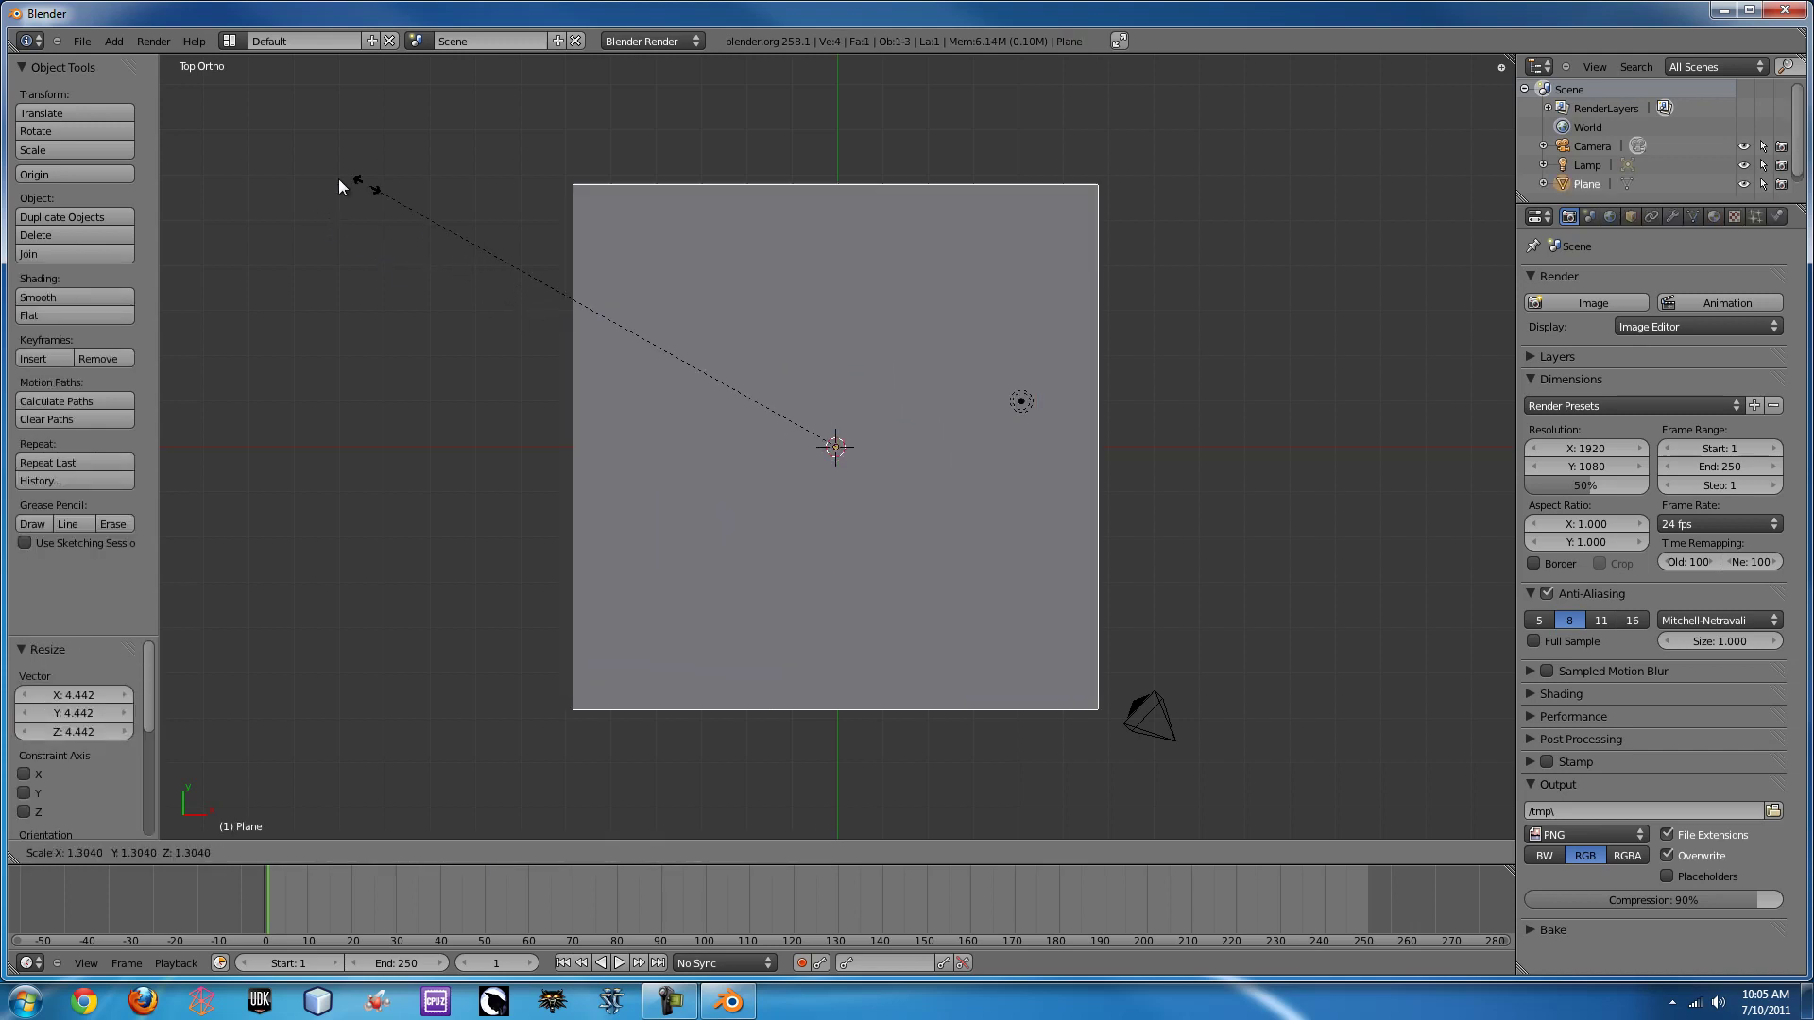
pyautogui.click(242, 162)
pyautogui.scroll(-1, 831, 538)
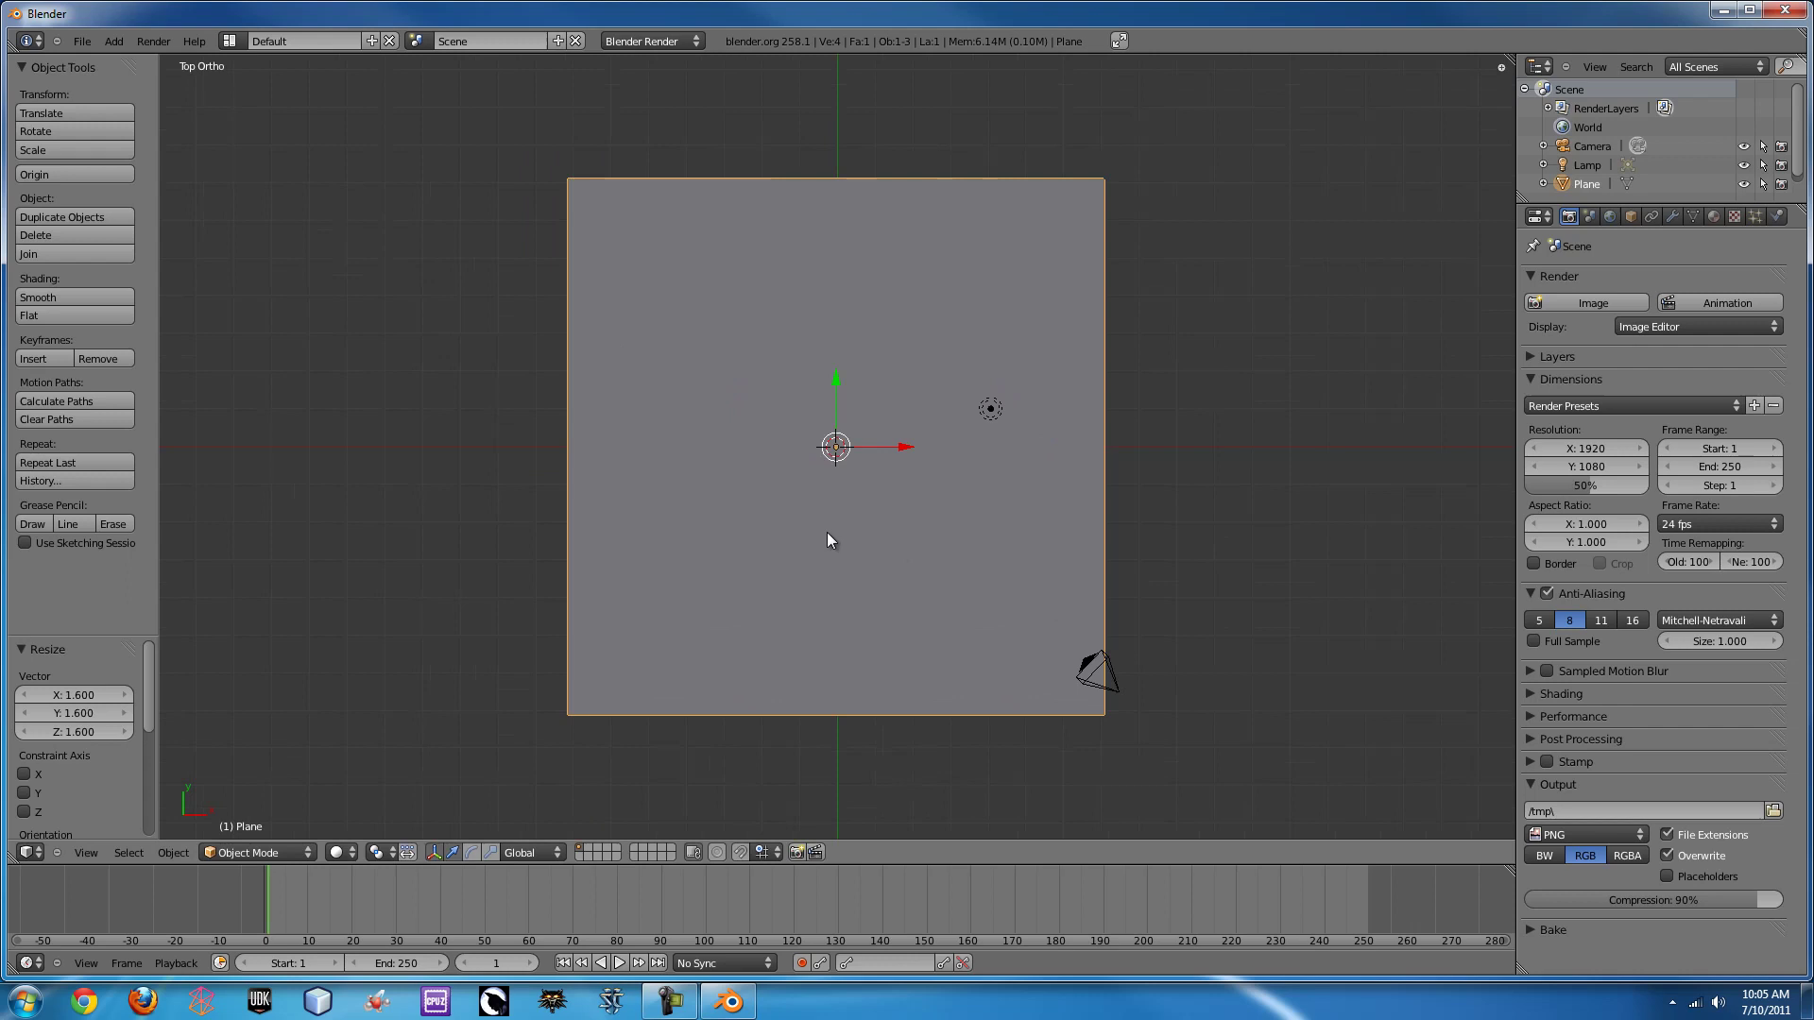
pyautogui.moveTo(831, 539); pyautogui.dragTo(880, 394, button='middle')
pyautogui.click(867, 422)
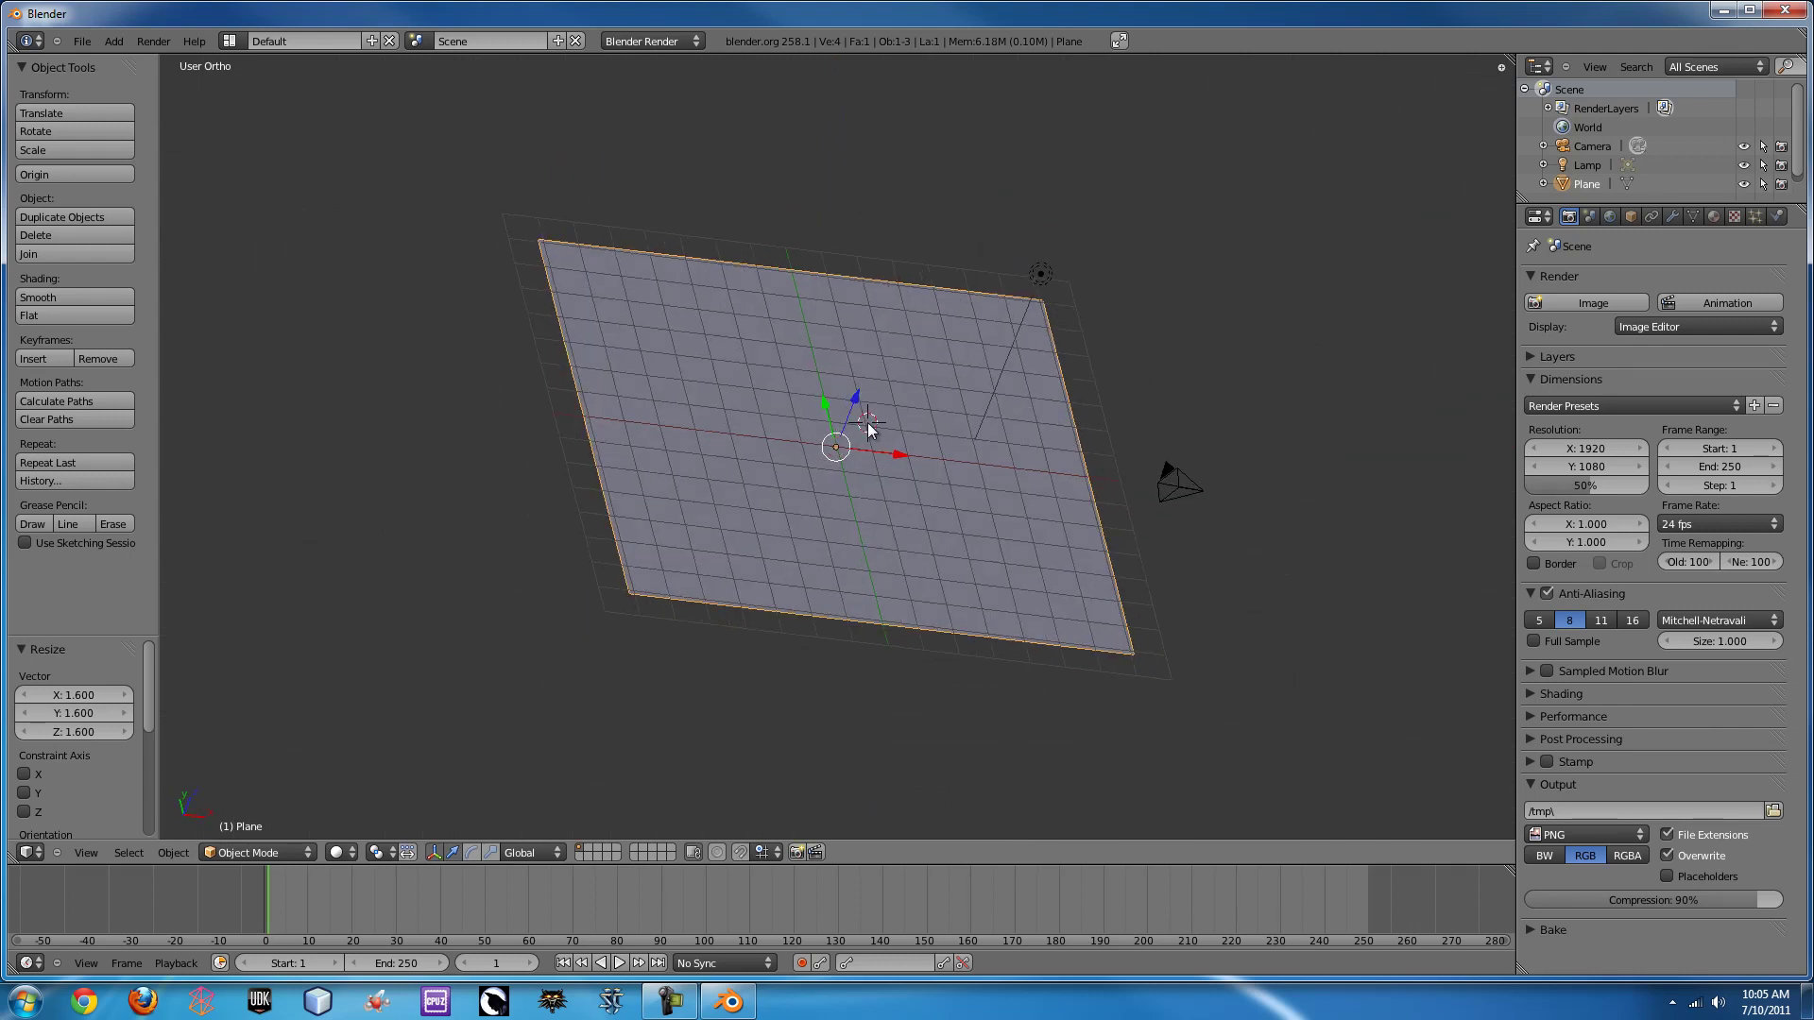
pyautogui.press('a')
pyautogui.moveTo(1007, 366); pyautogui.dragTo(921, 247, button='middle')
# - Add a cylinder and lift it above the ground plane
pyautogui.press('space')
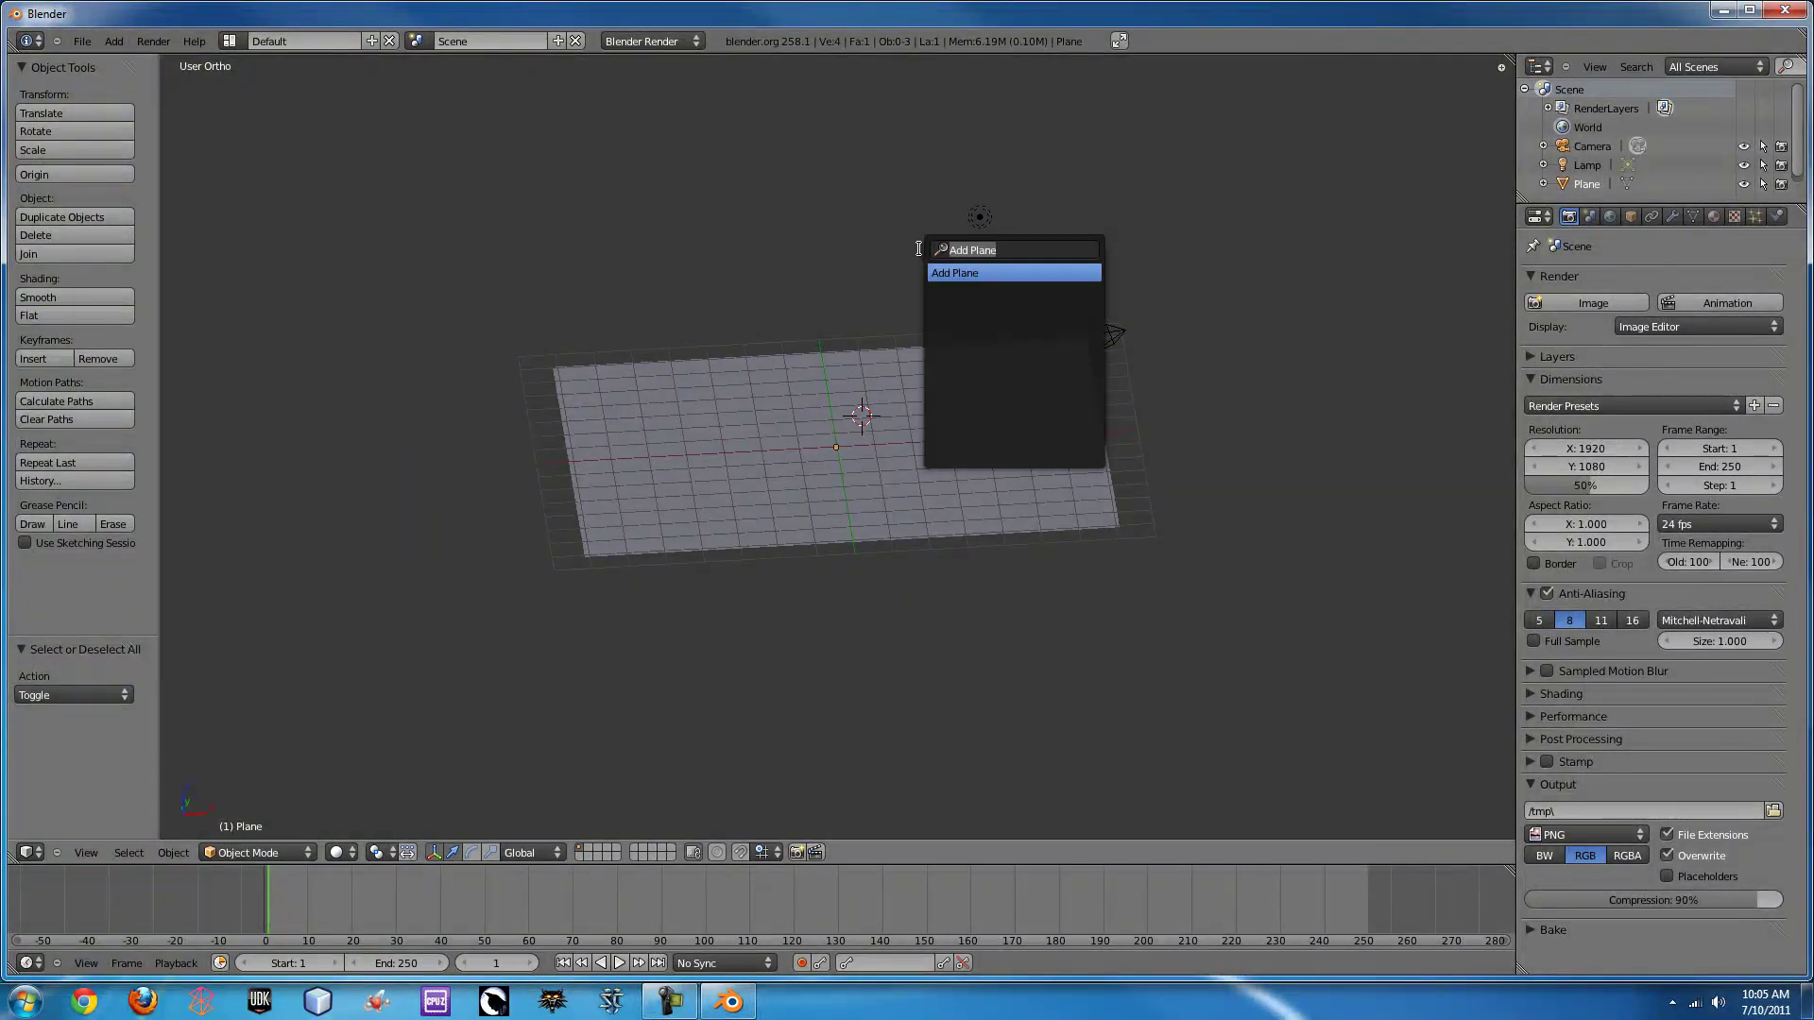
pyautogui.write('add cy')
pyautogui.click(994, 274)
pyautogui.moveTo(858, 370); pyautogui.dragTo(857, 223)
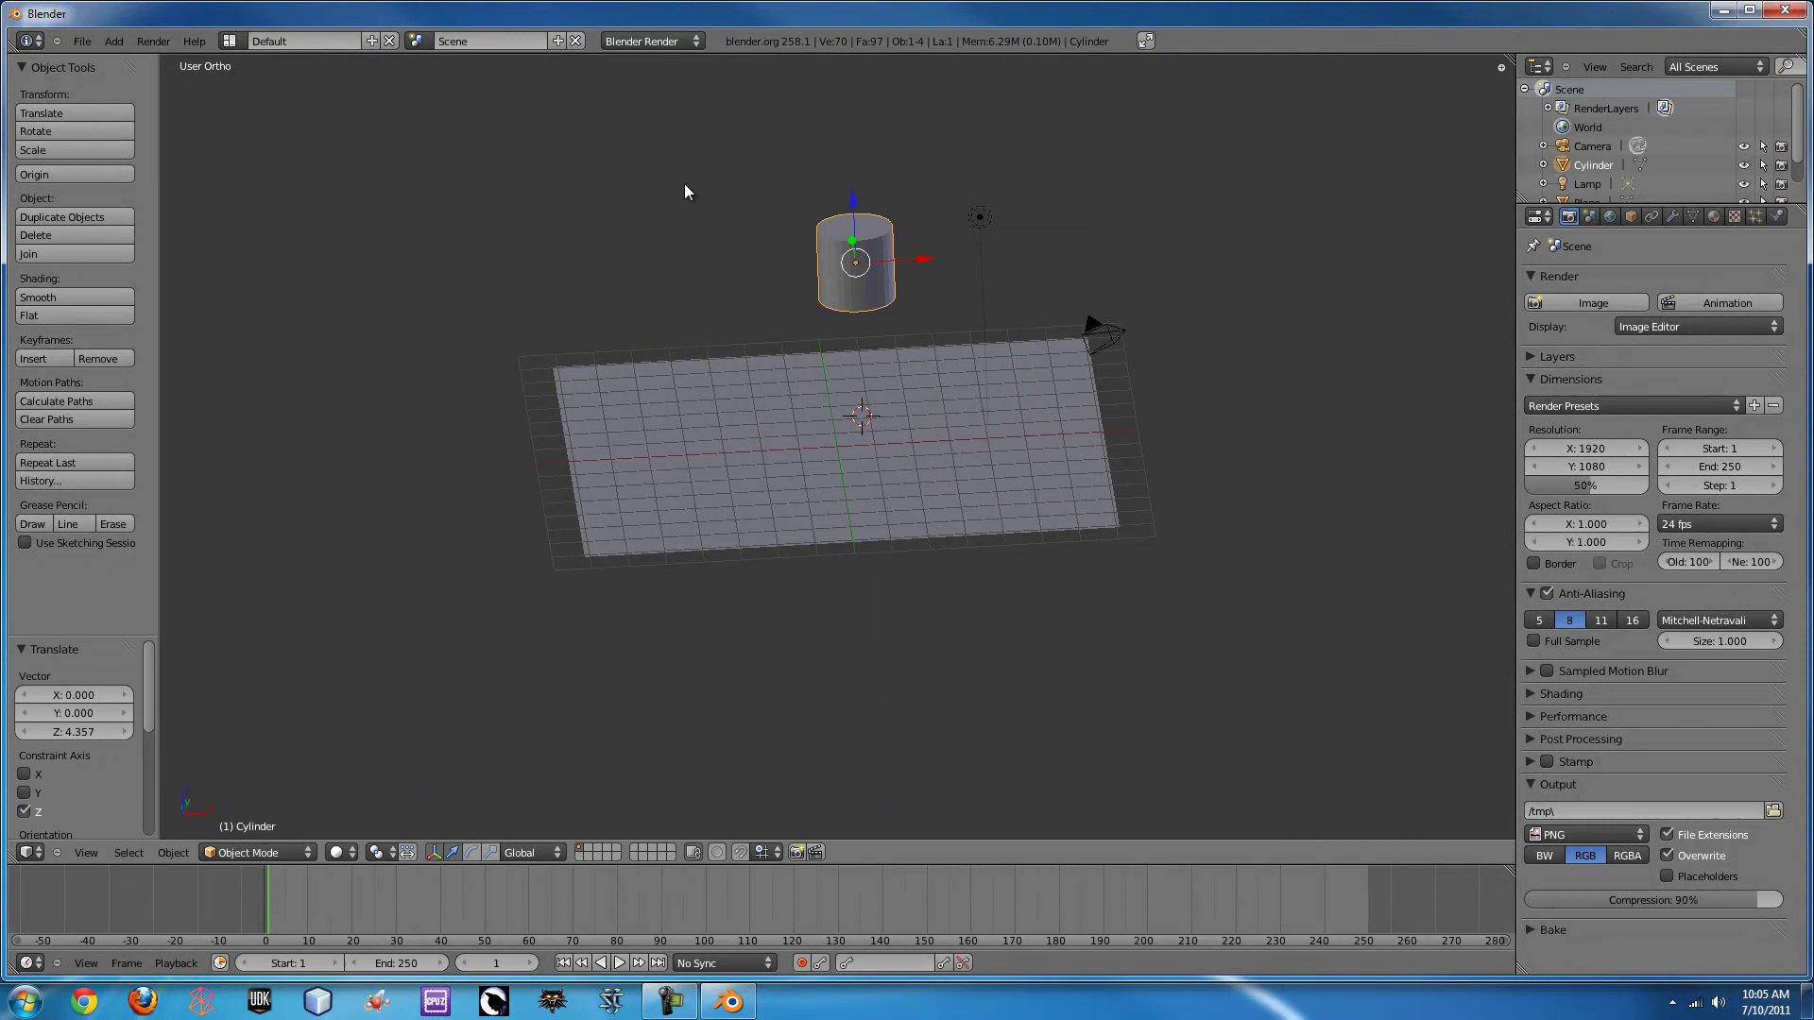
# - Flatten the cylinder along Z into a thin disc and move it to Z 0.908
pyautogui.press('s')
pyautogui.press('z')
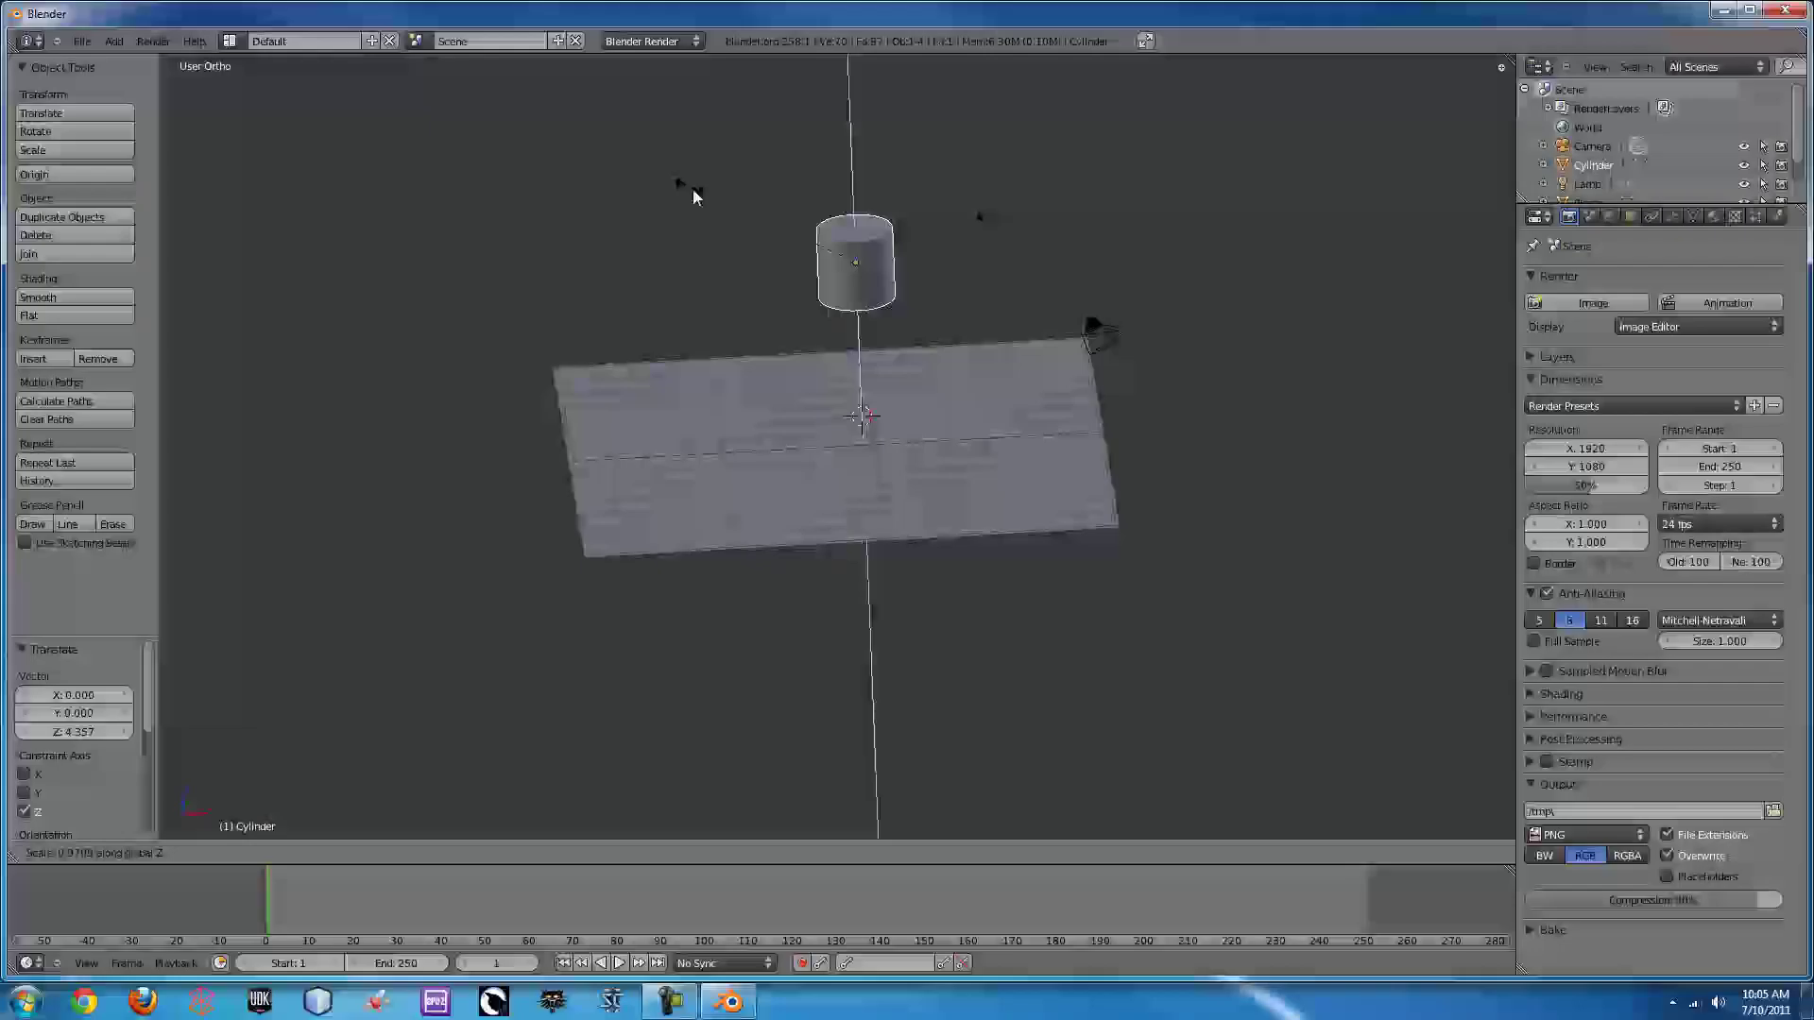
pyautogui.click(866, 261)
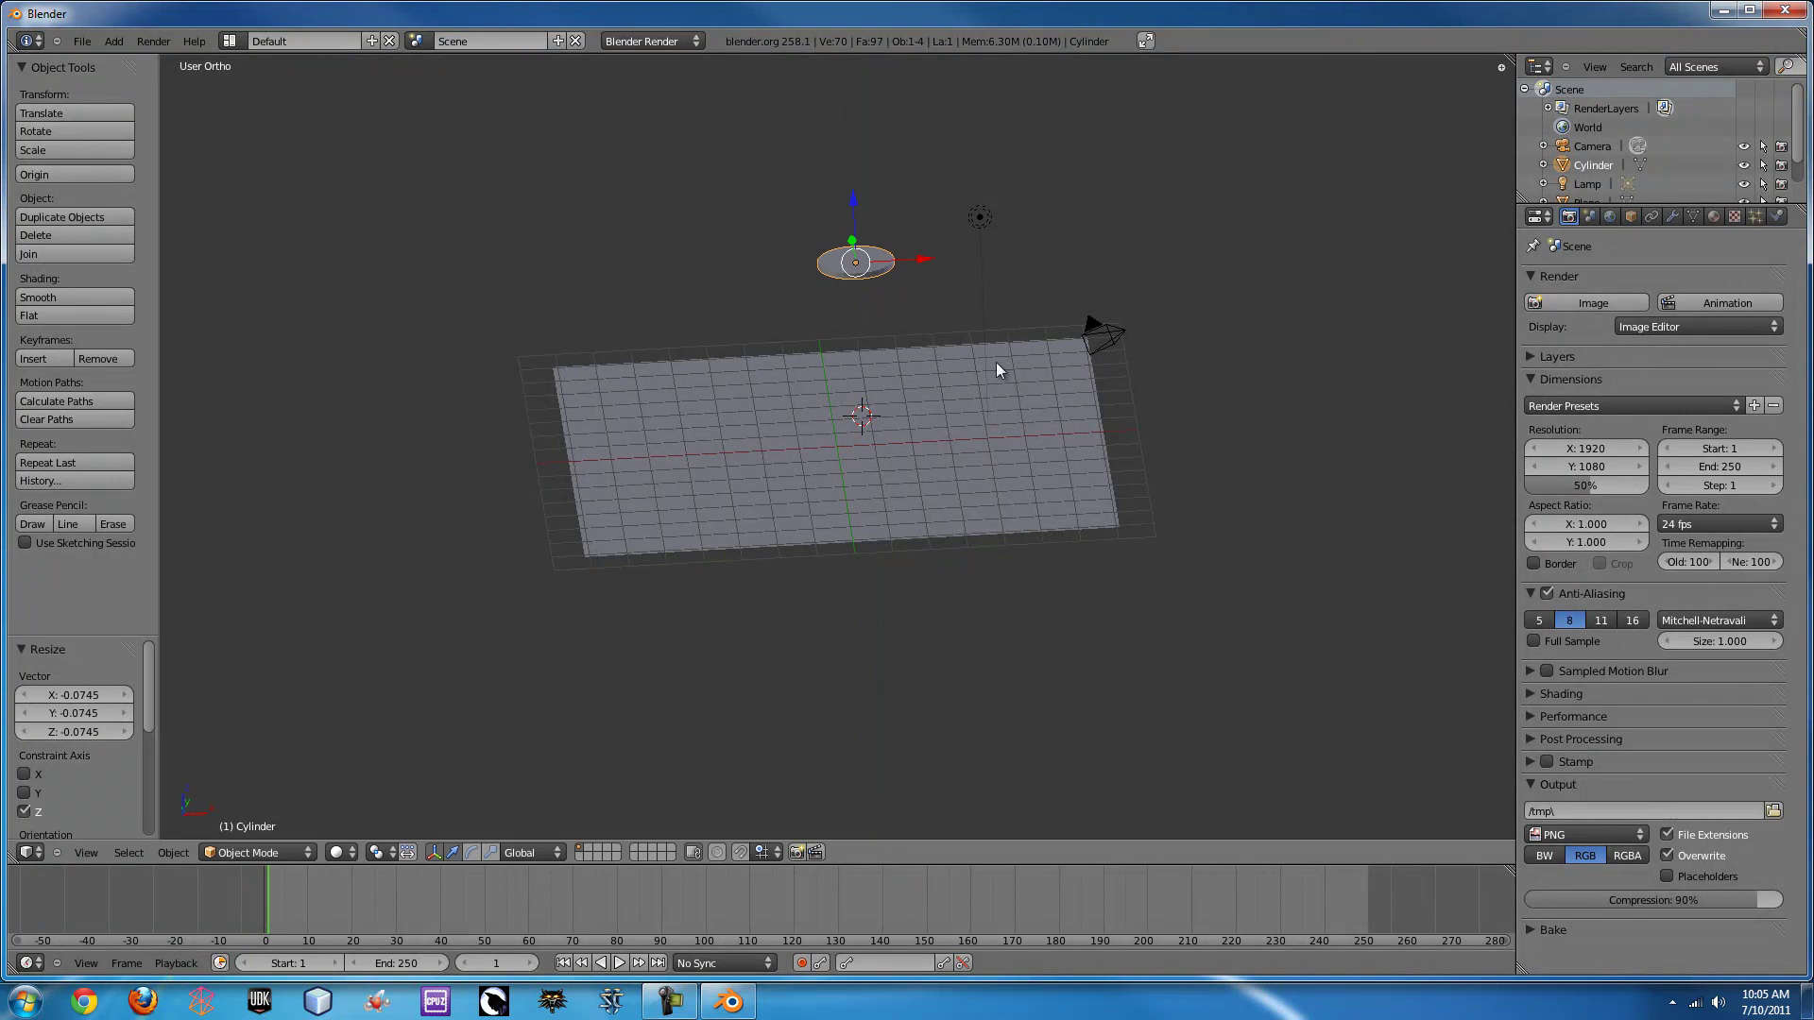
pyautogui.moveTo(996, 372); pyautogui.dragTo(827, 271, button='middle')
pyautogui.press('g')
pyautogui.press('z')
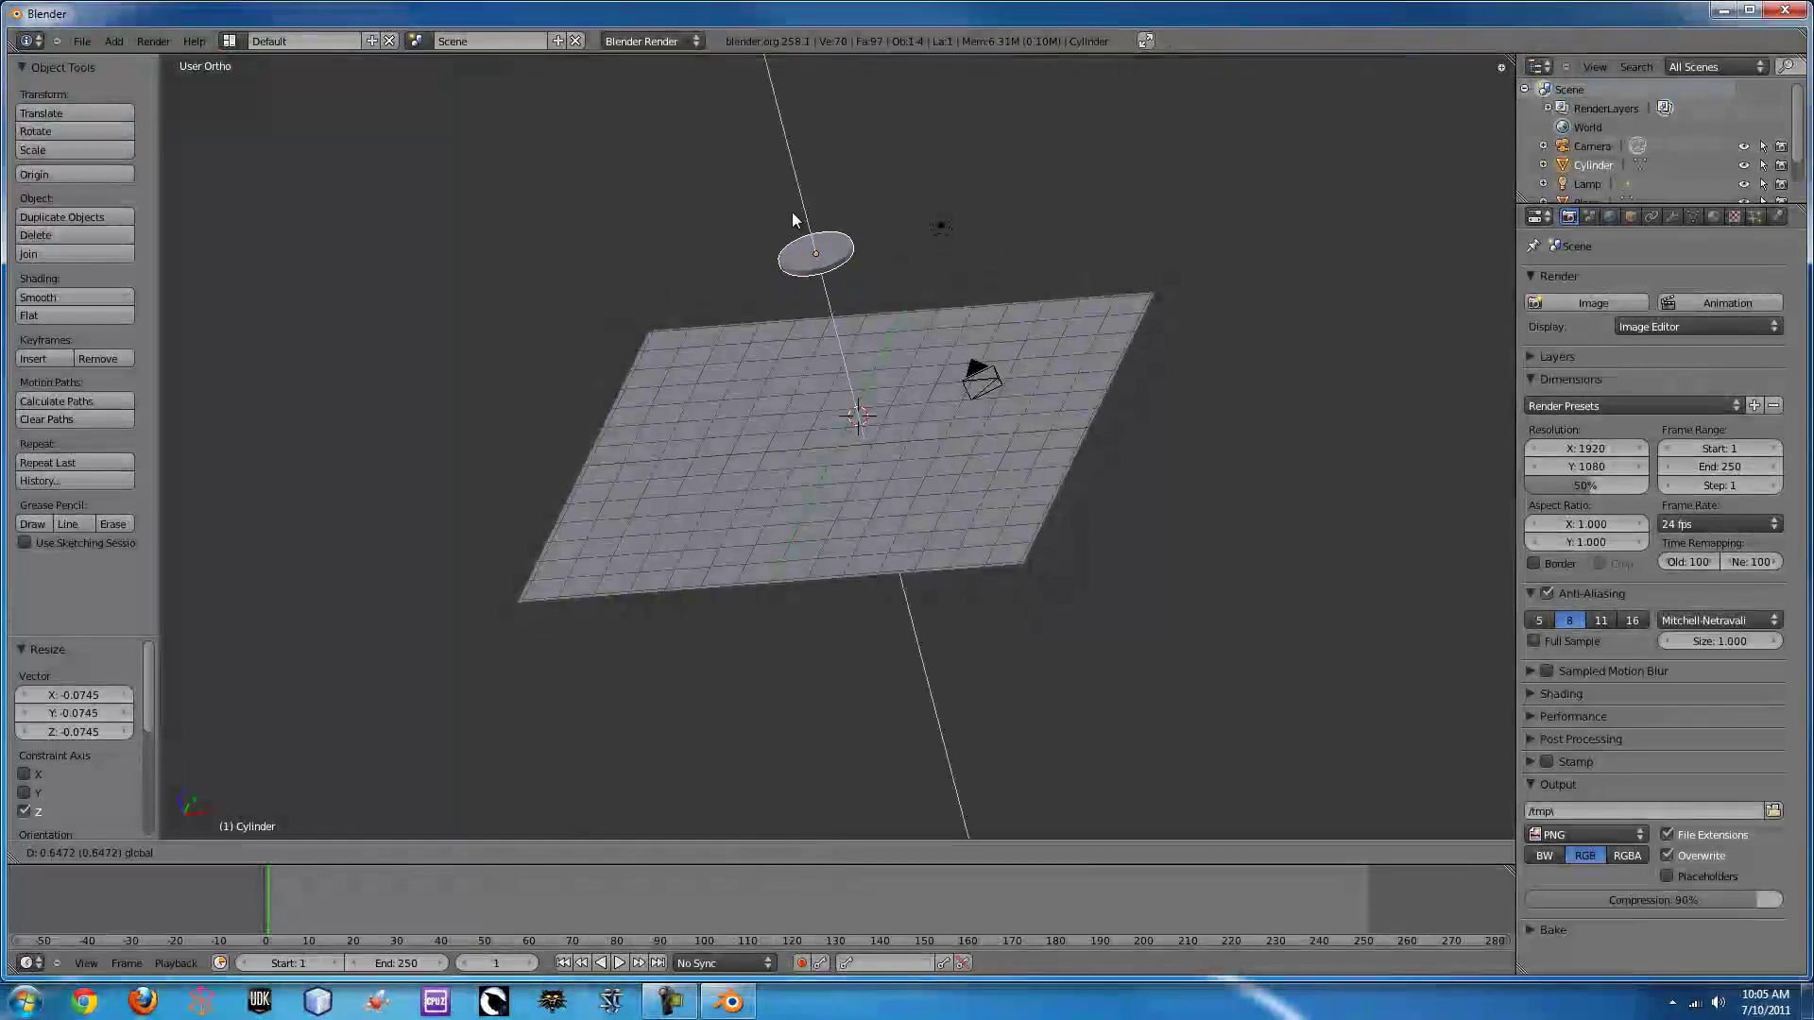
pyautogui.click(783, 210)
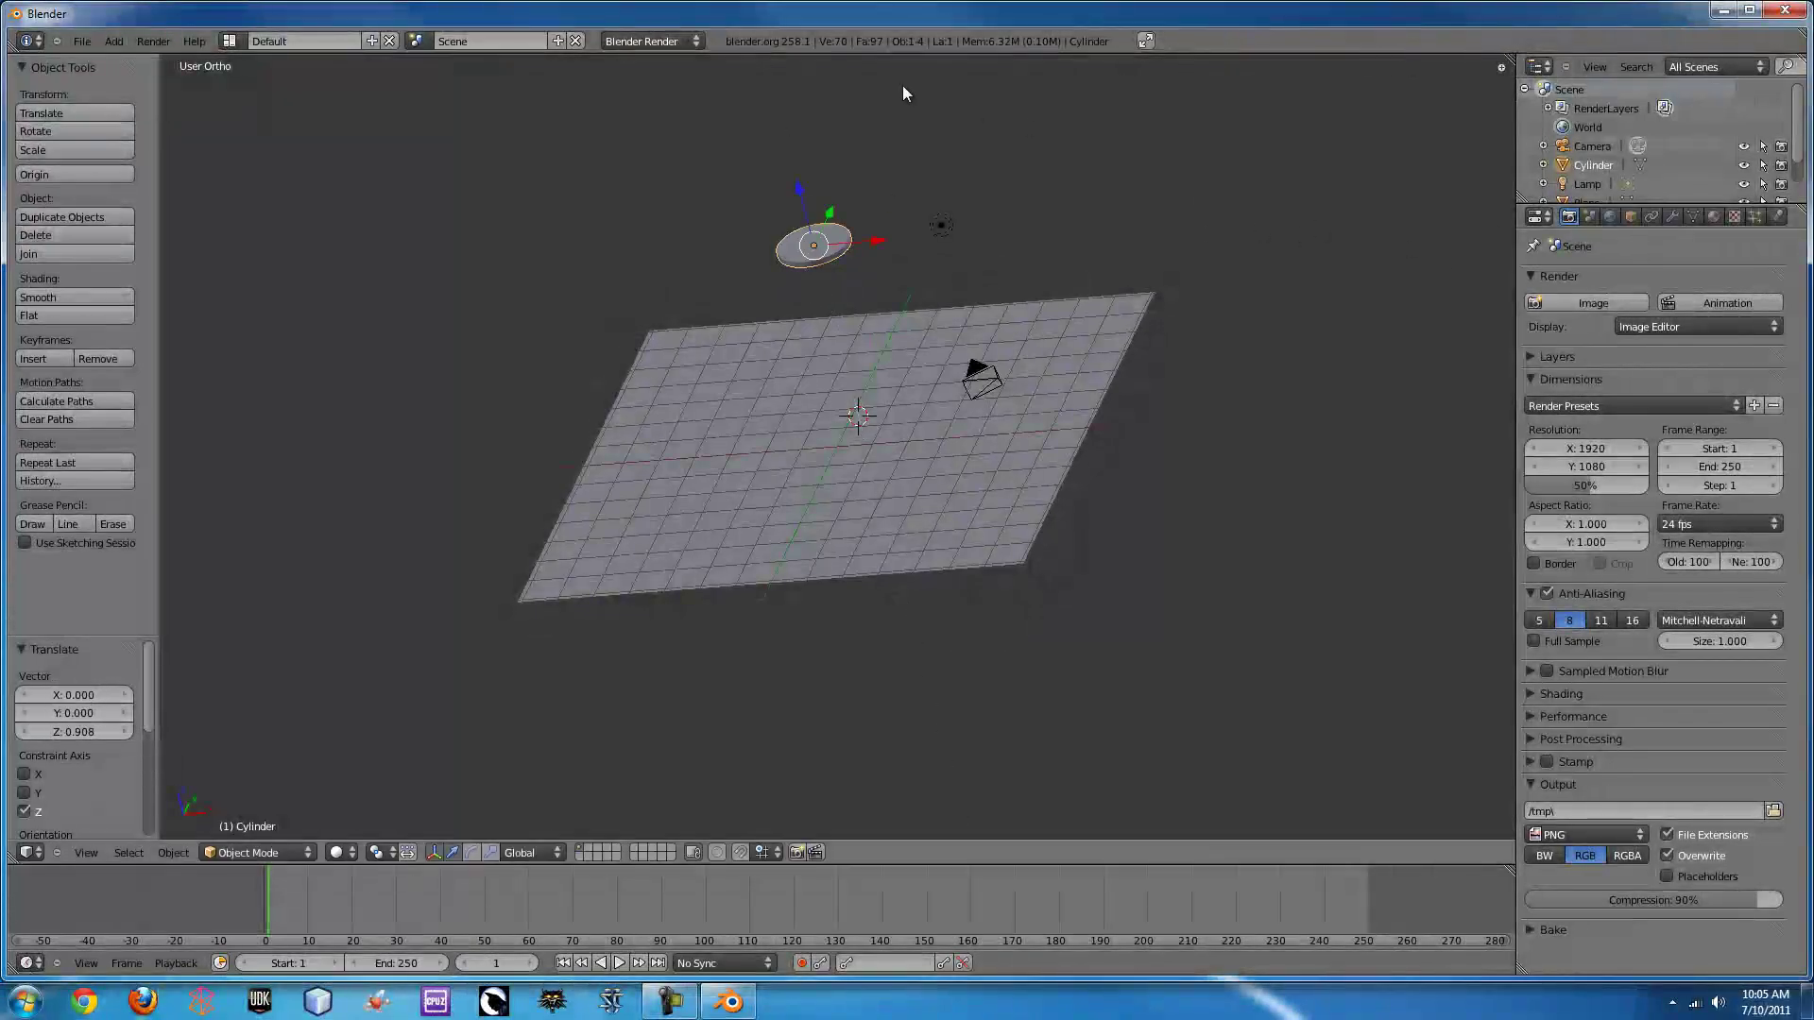
# - Switch the render engine to Blender Game and make the disc a Rigid Body
pyautogui.click(667, 46)
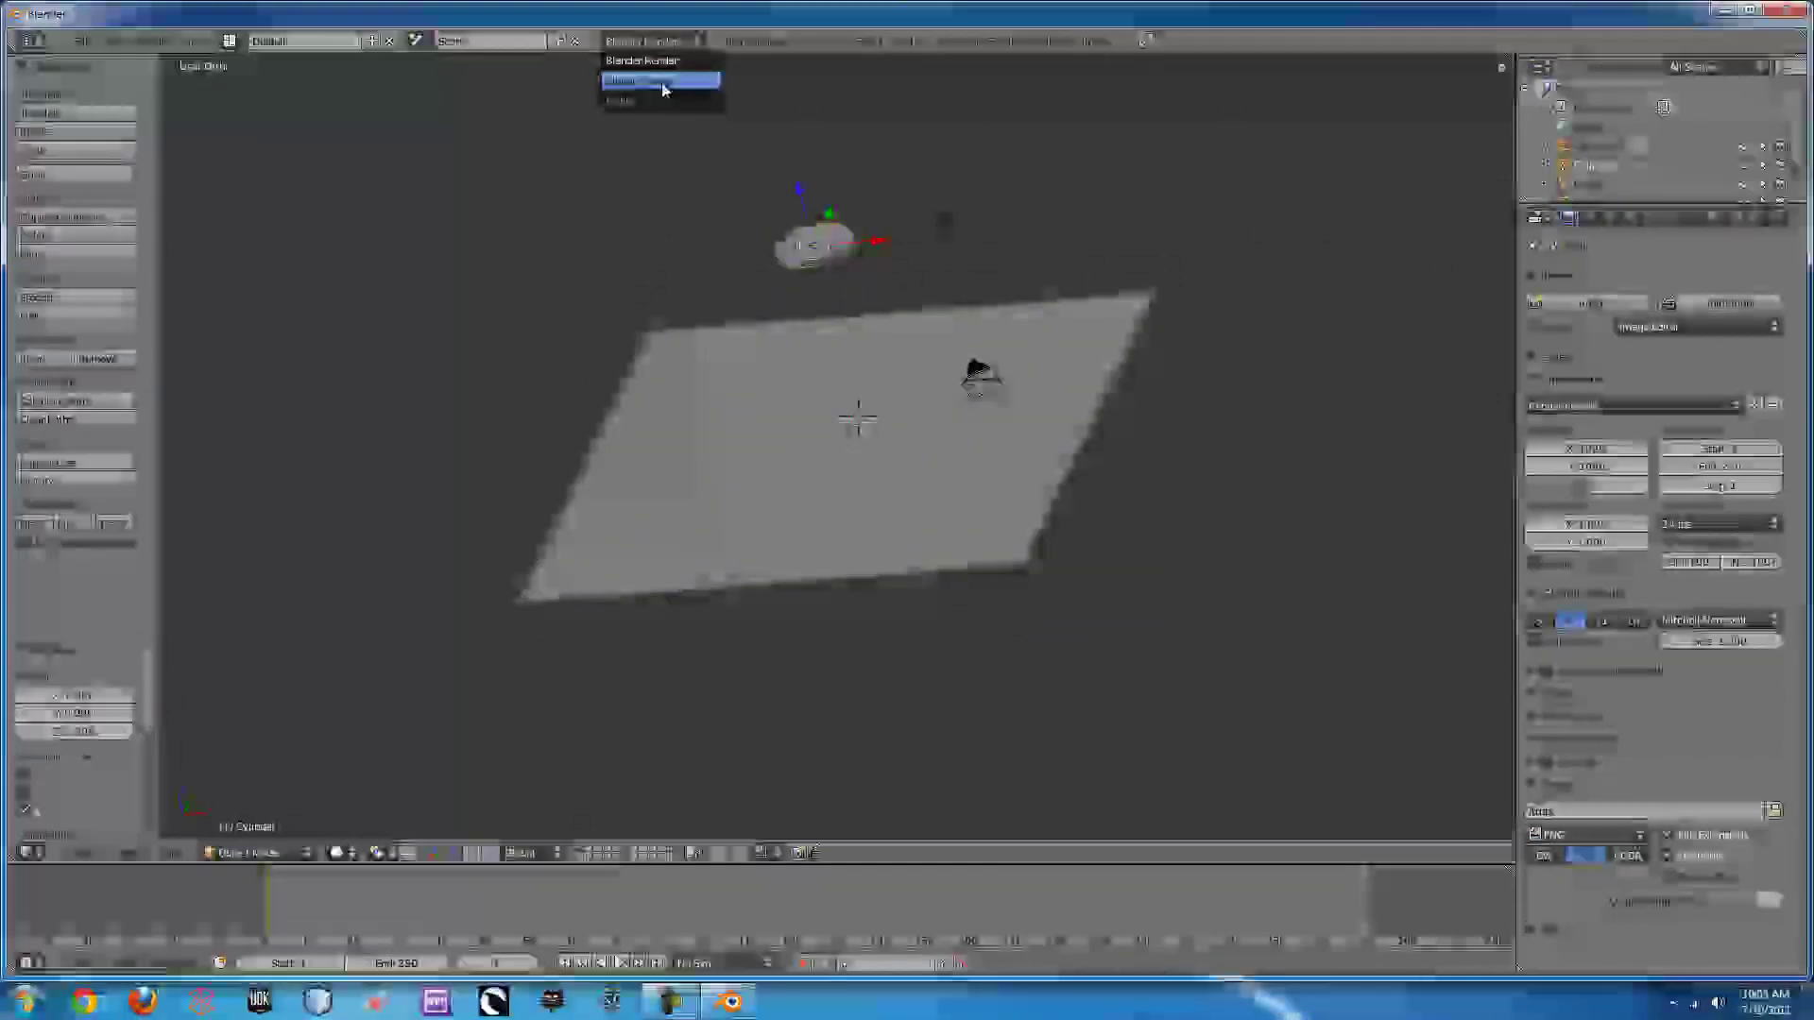
pyautogui.click(661, 82)
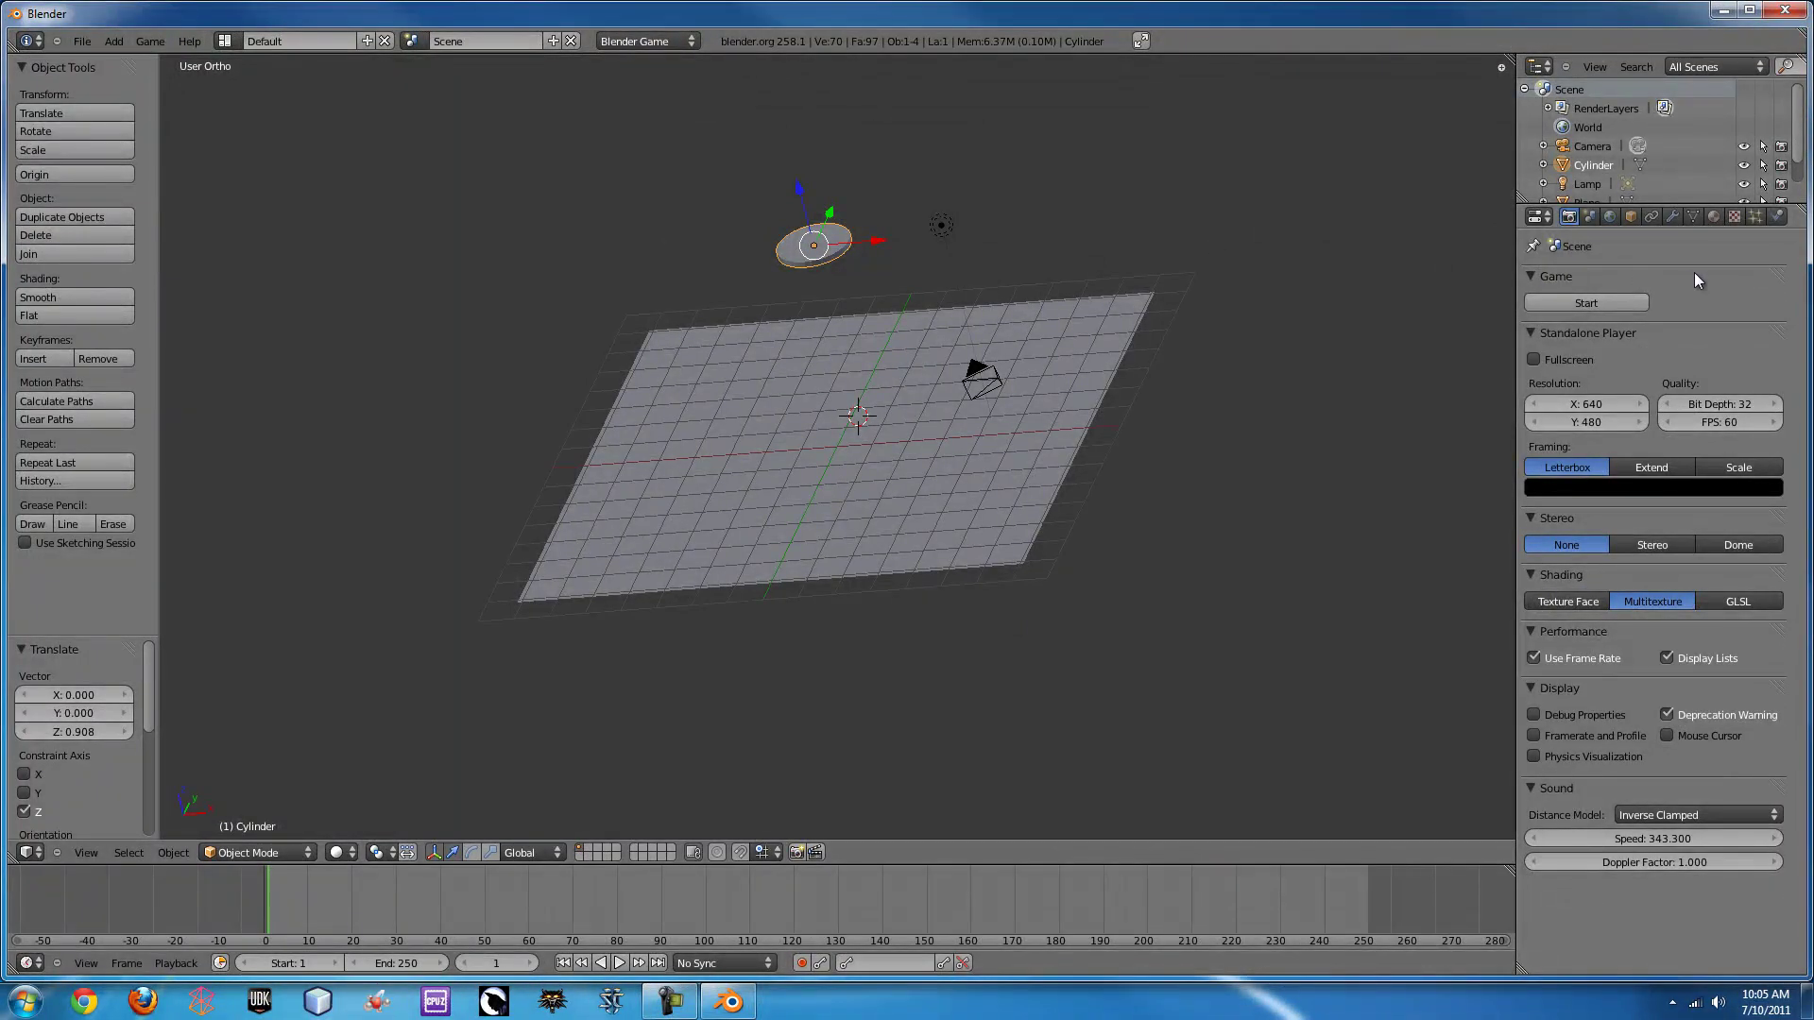
pyautogui.click(1777, 217)
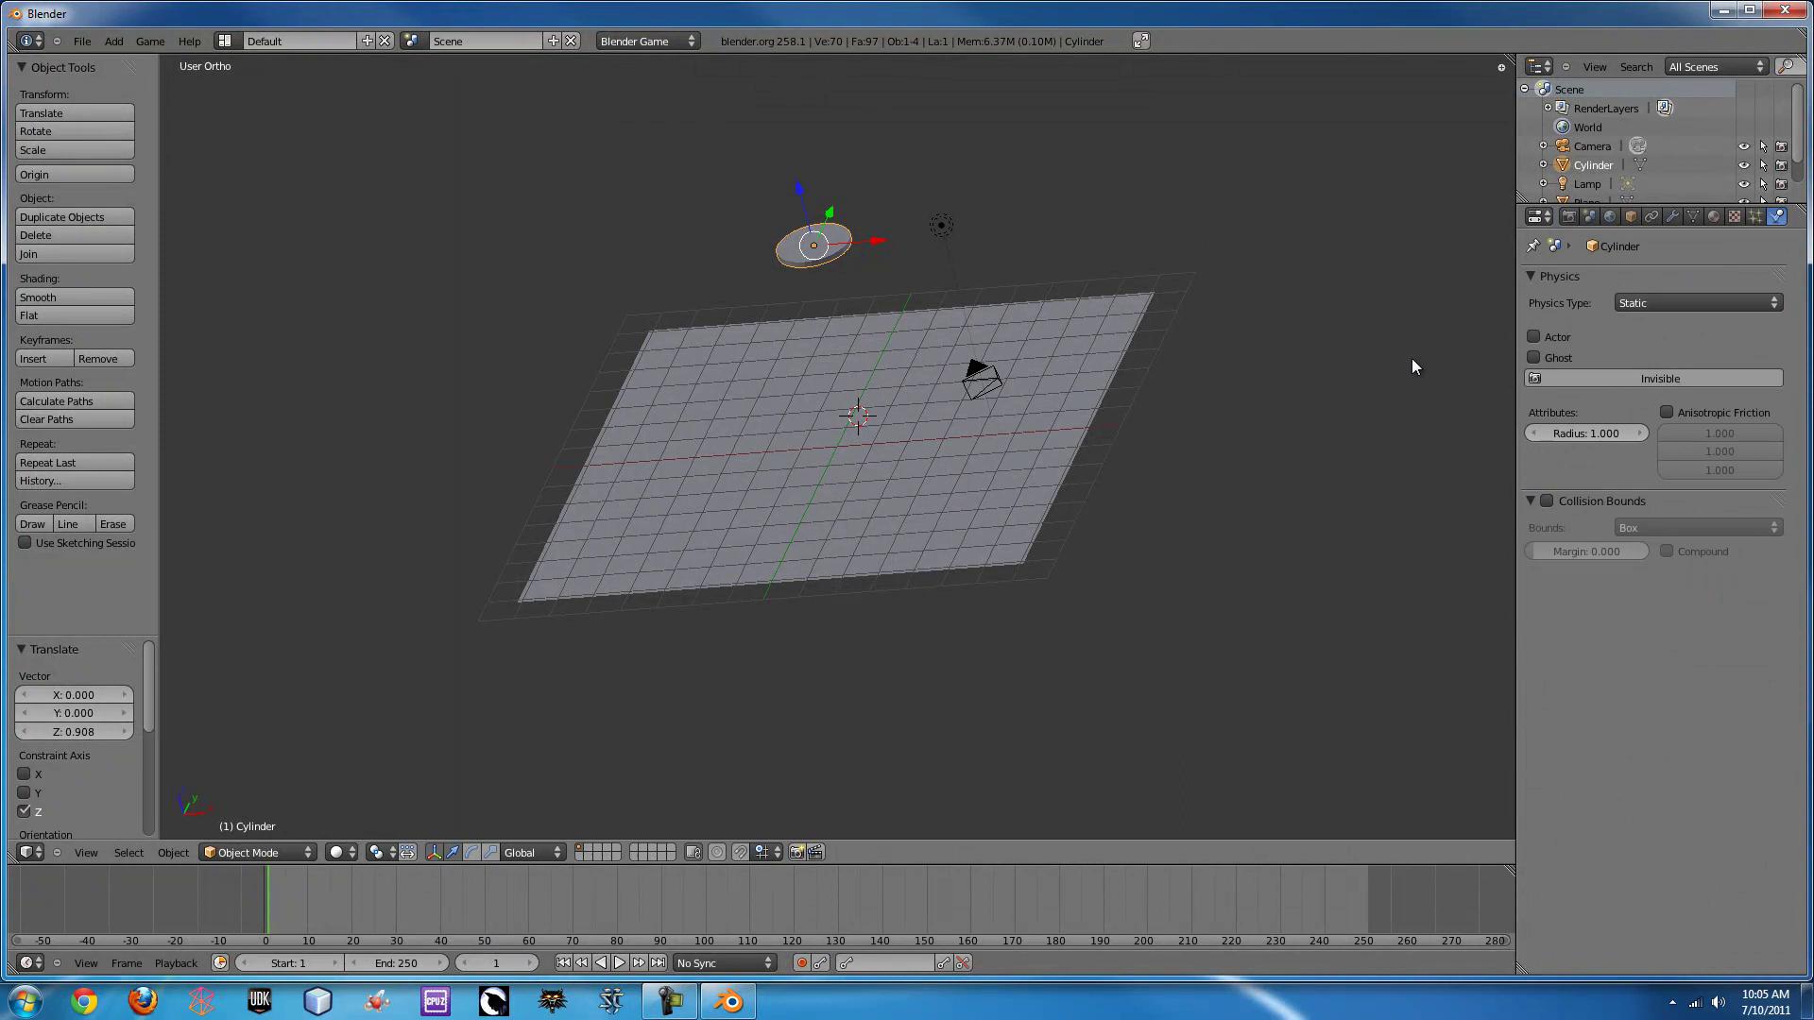
pyautogui.click(1632, 302)
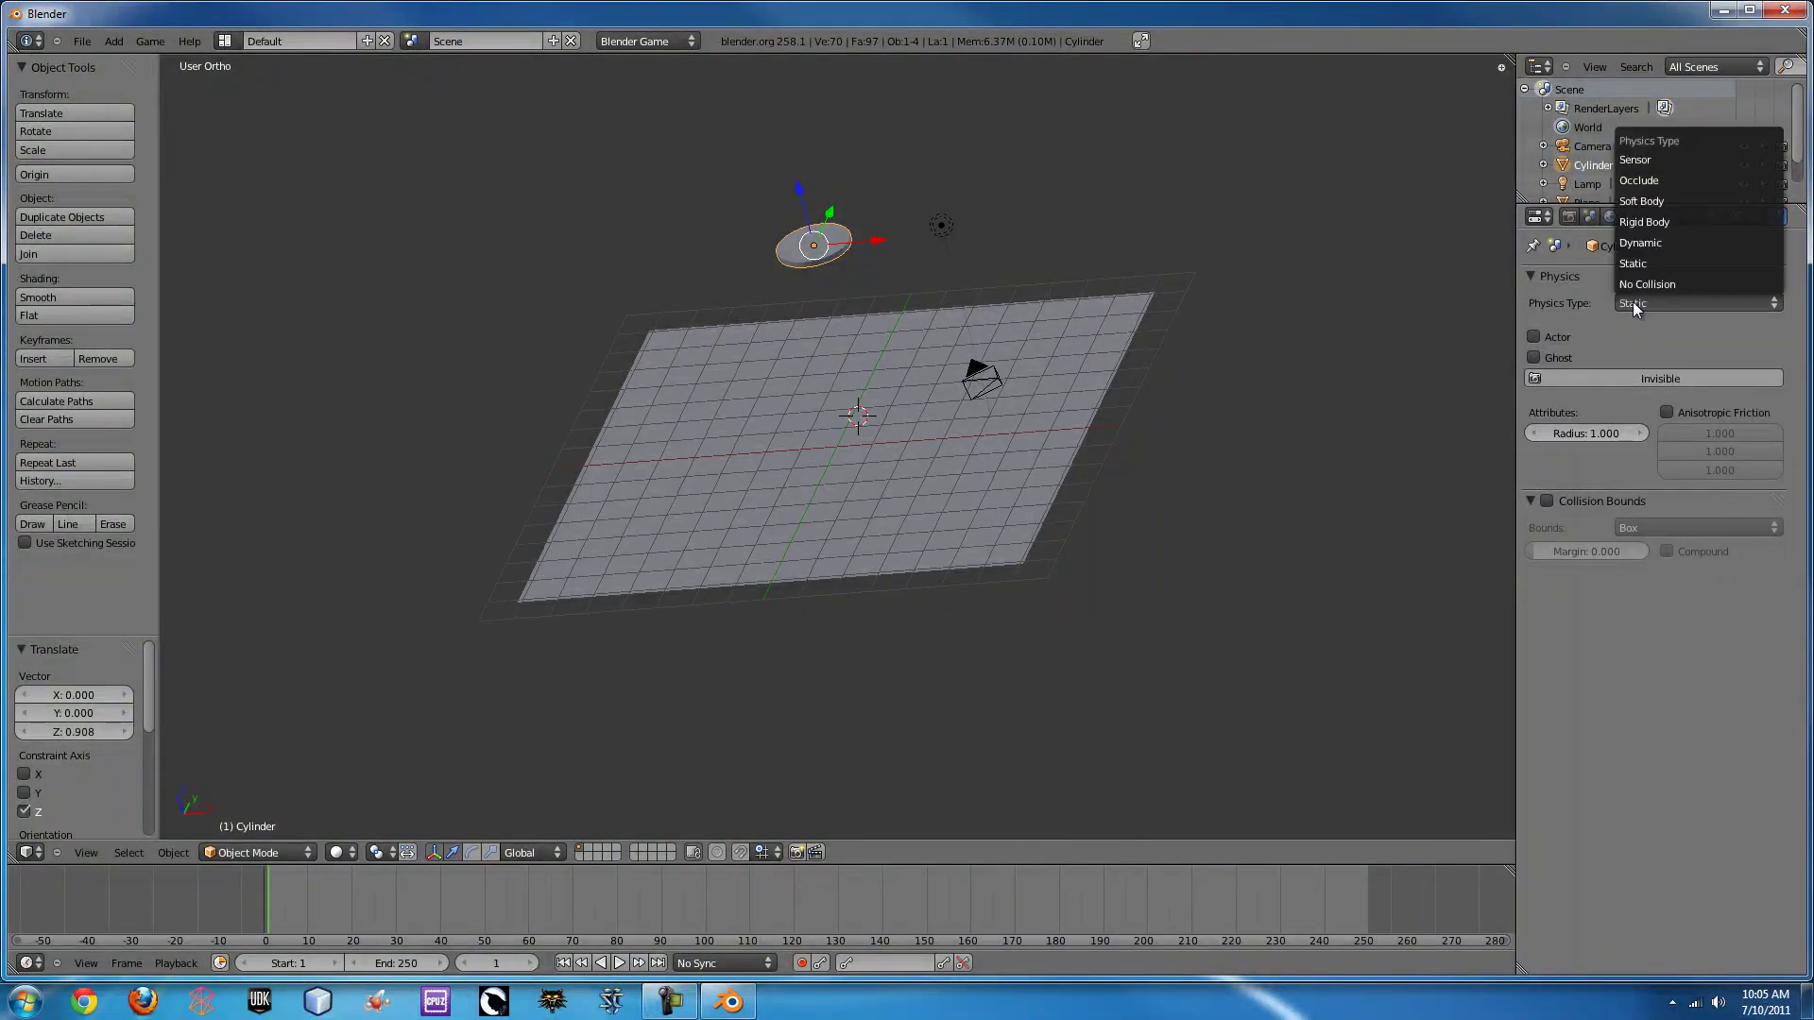
pyautogui.click(1660, 223)
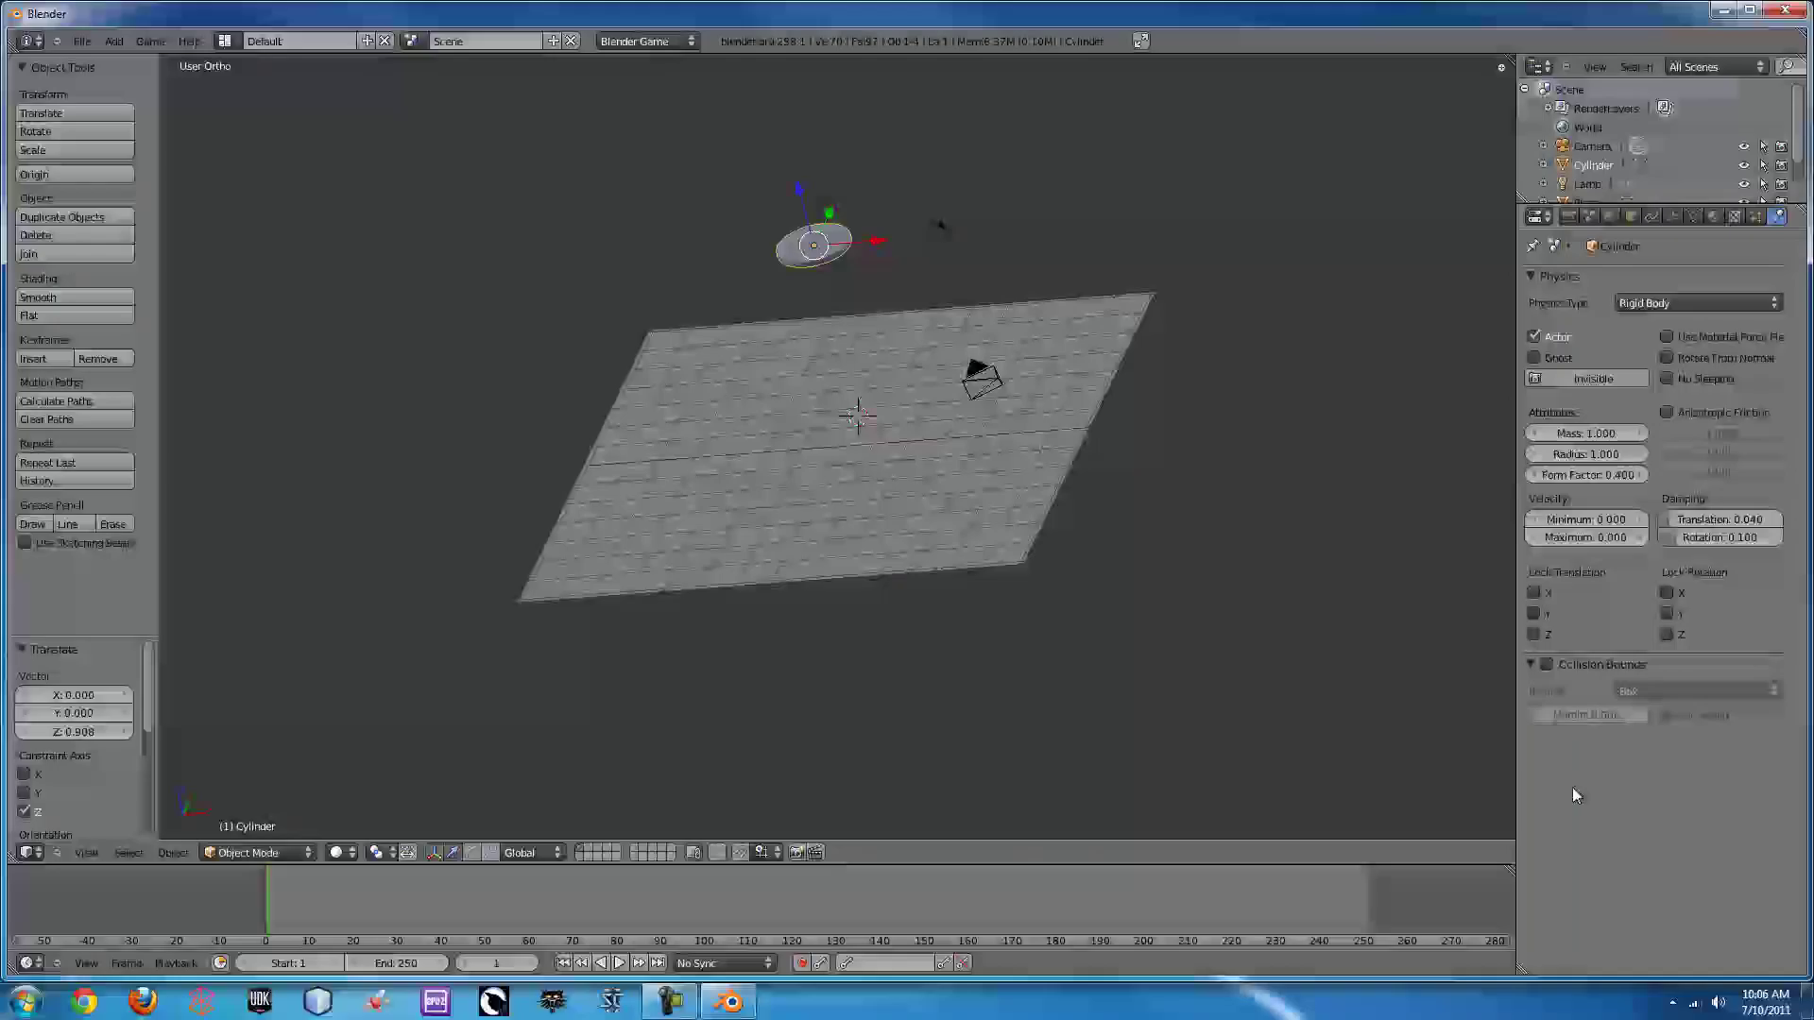
# - Set the disc's collision bounds to Cylinder and preview it dropping onto the plane
pyautogui.click(1640, 700)
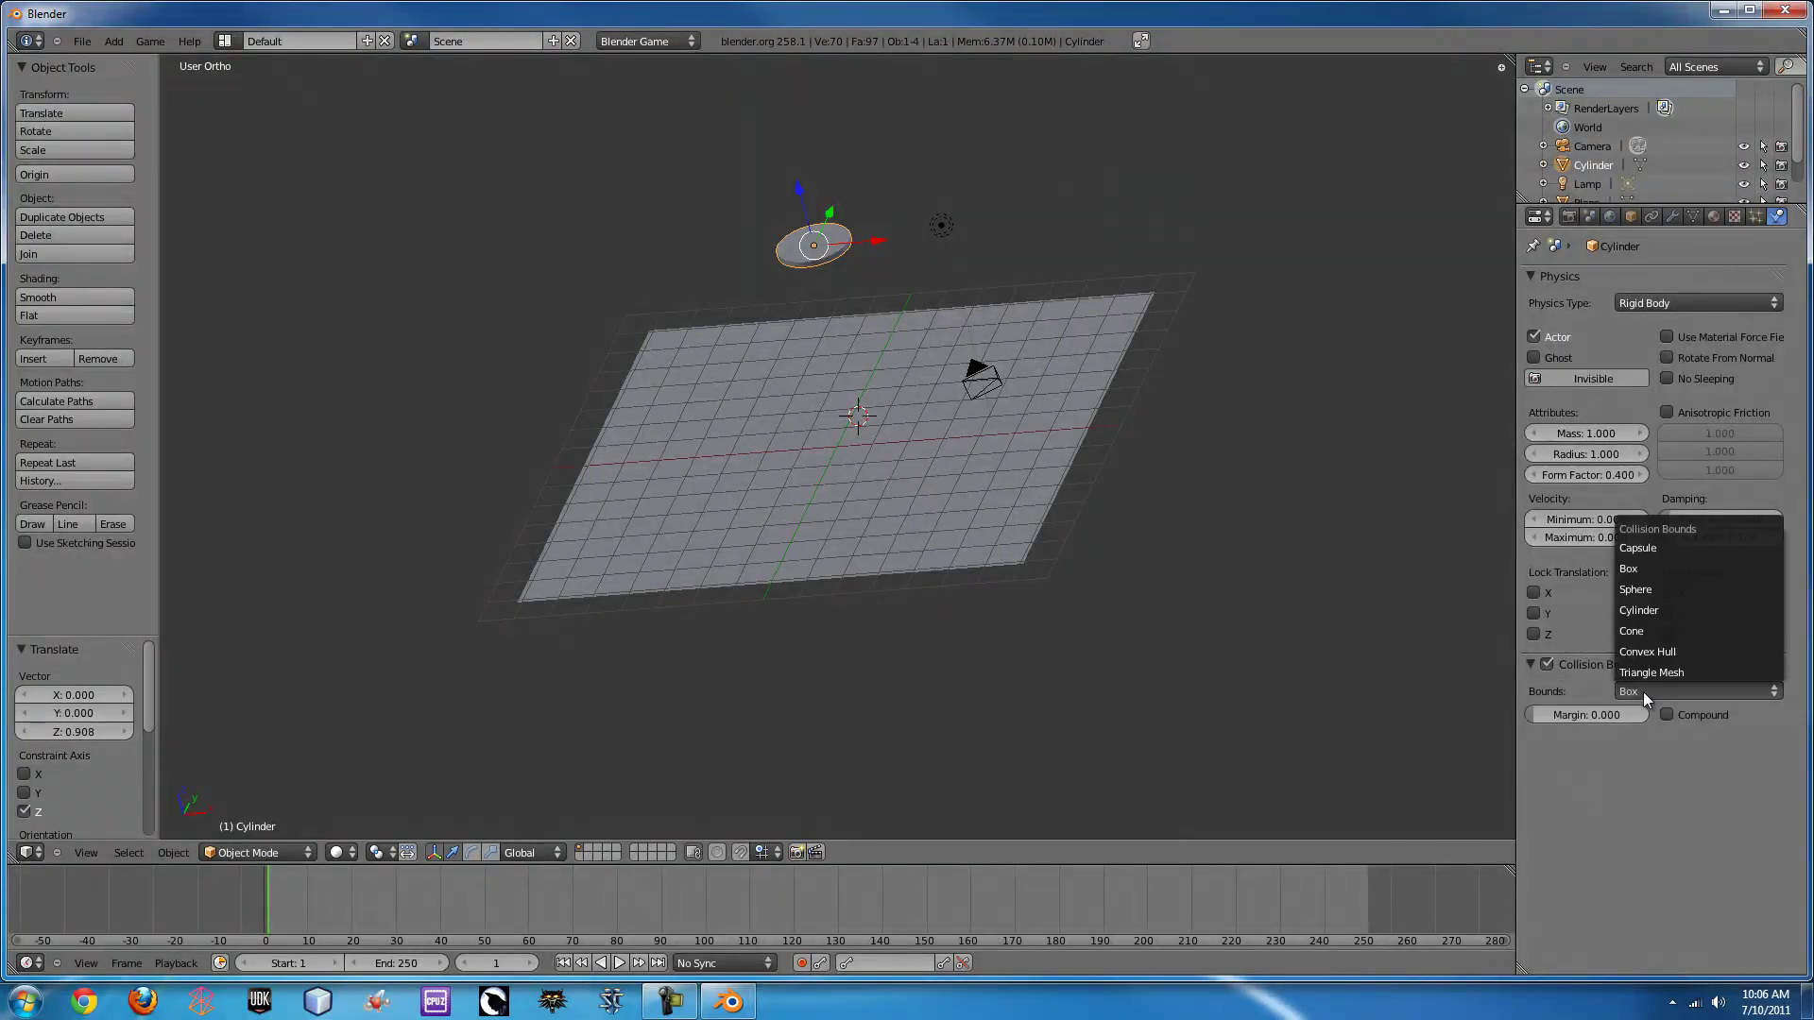
pyautogui.click(1628, 614)
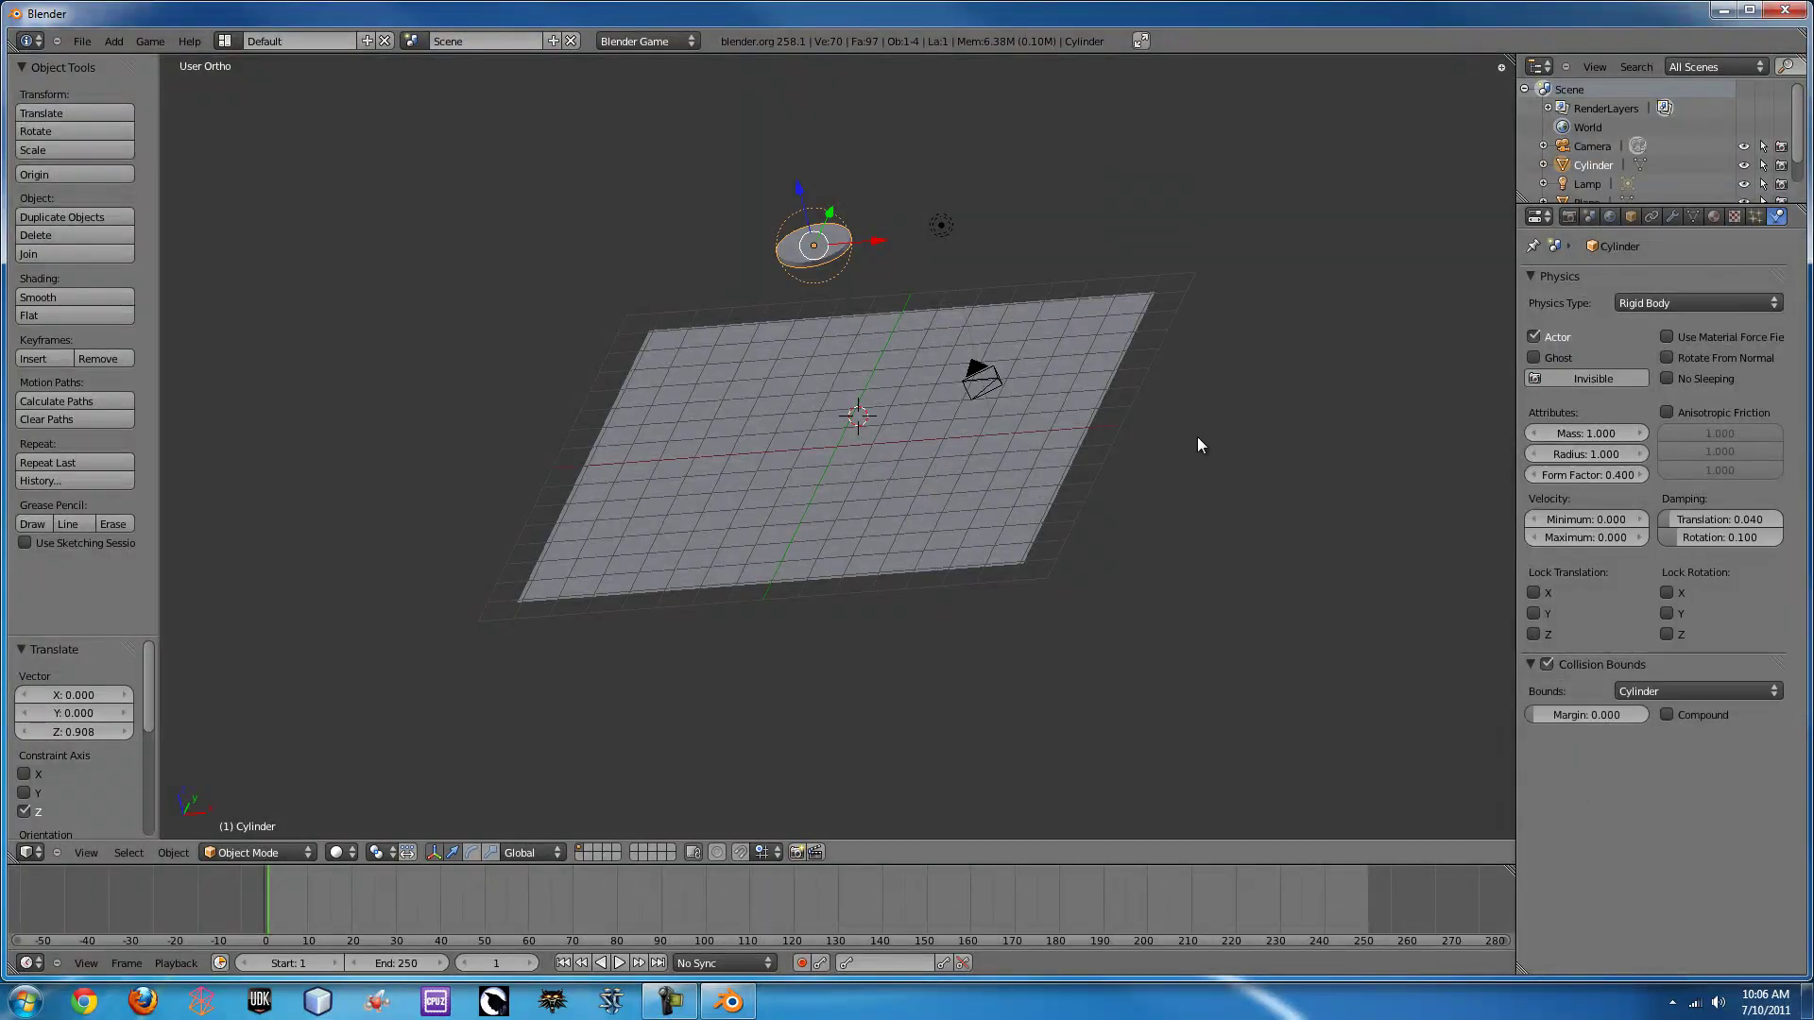
pyautogui.press('p')
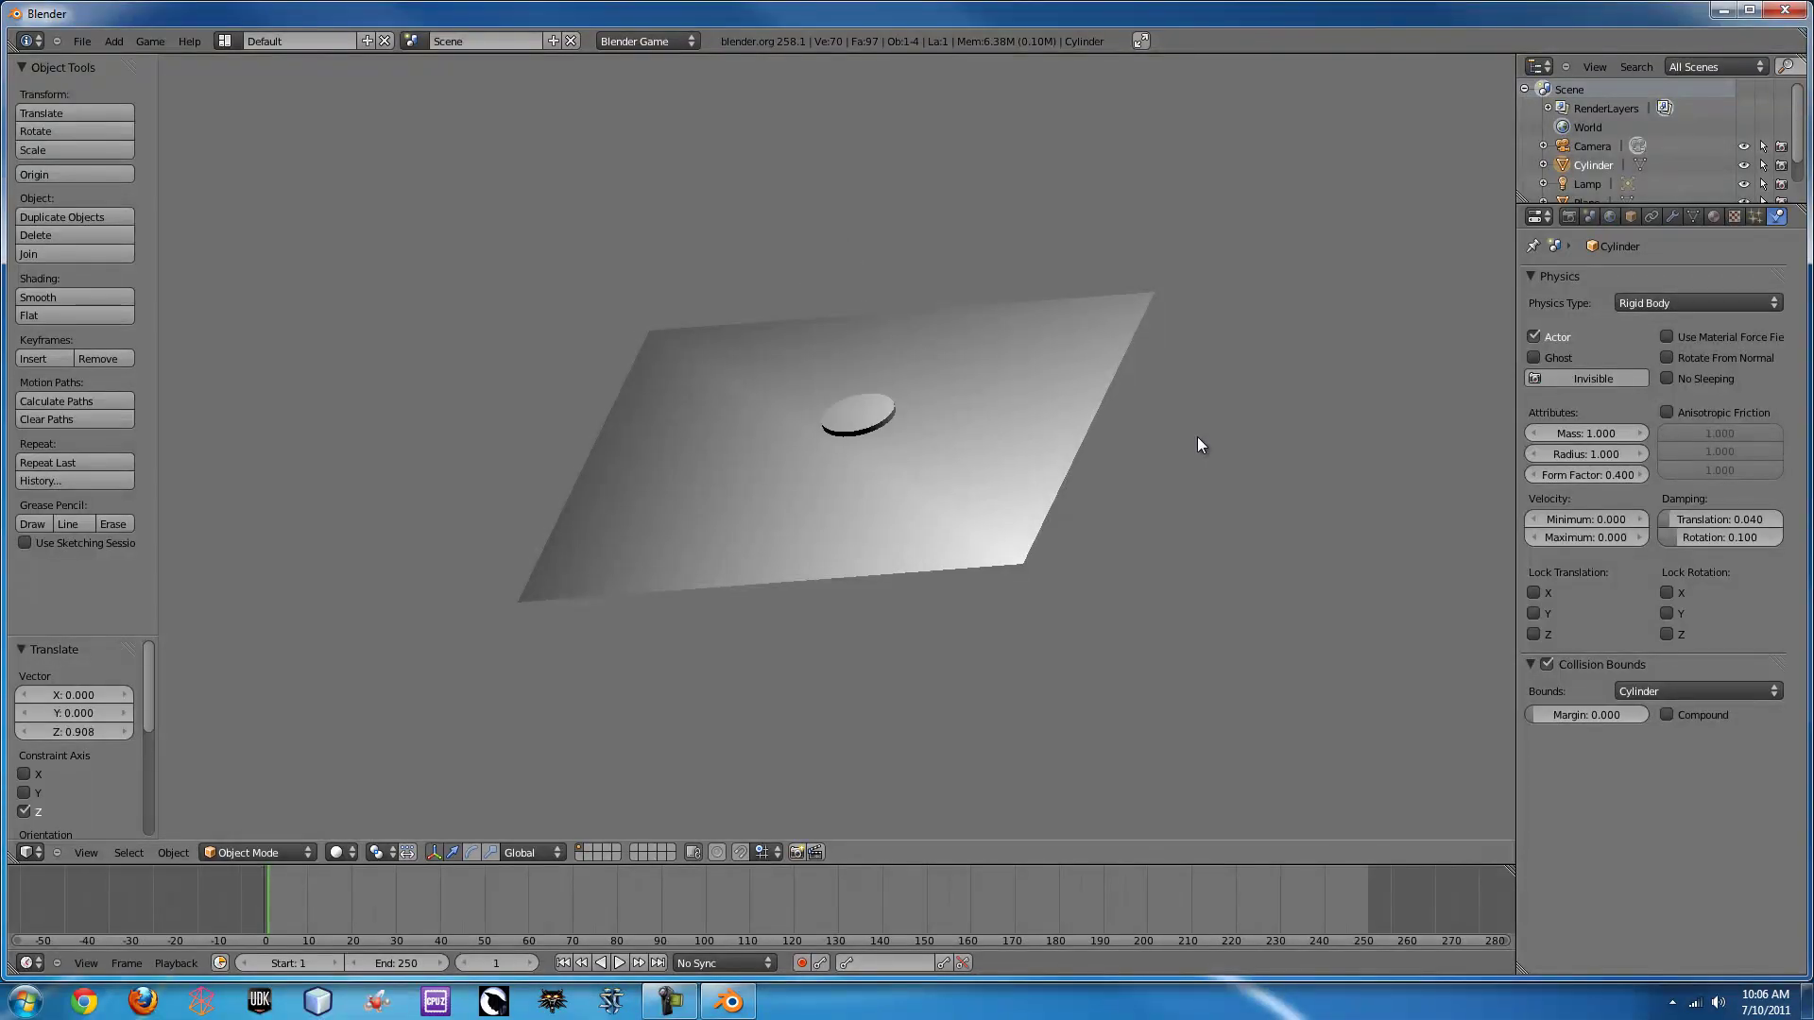
# - Stop the preview and scatter five tilted copies of the coin above the plane
pyautogui.press('Escape')
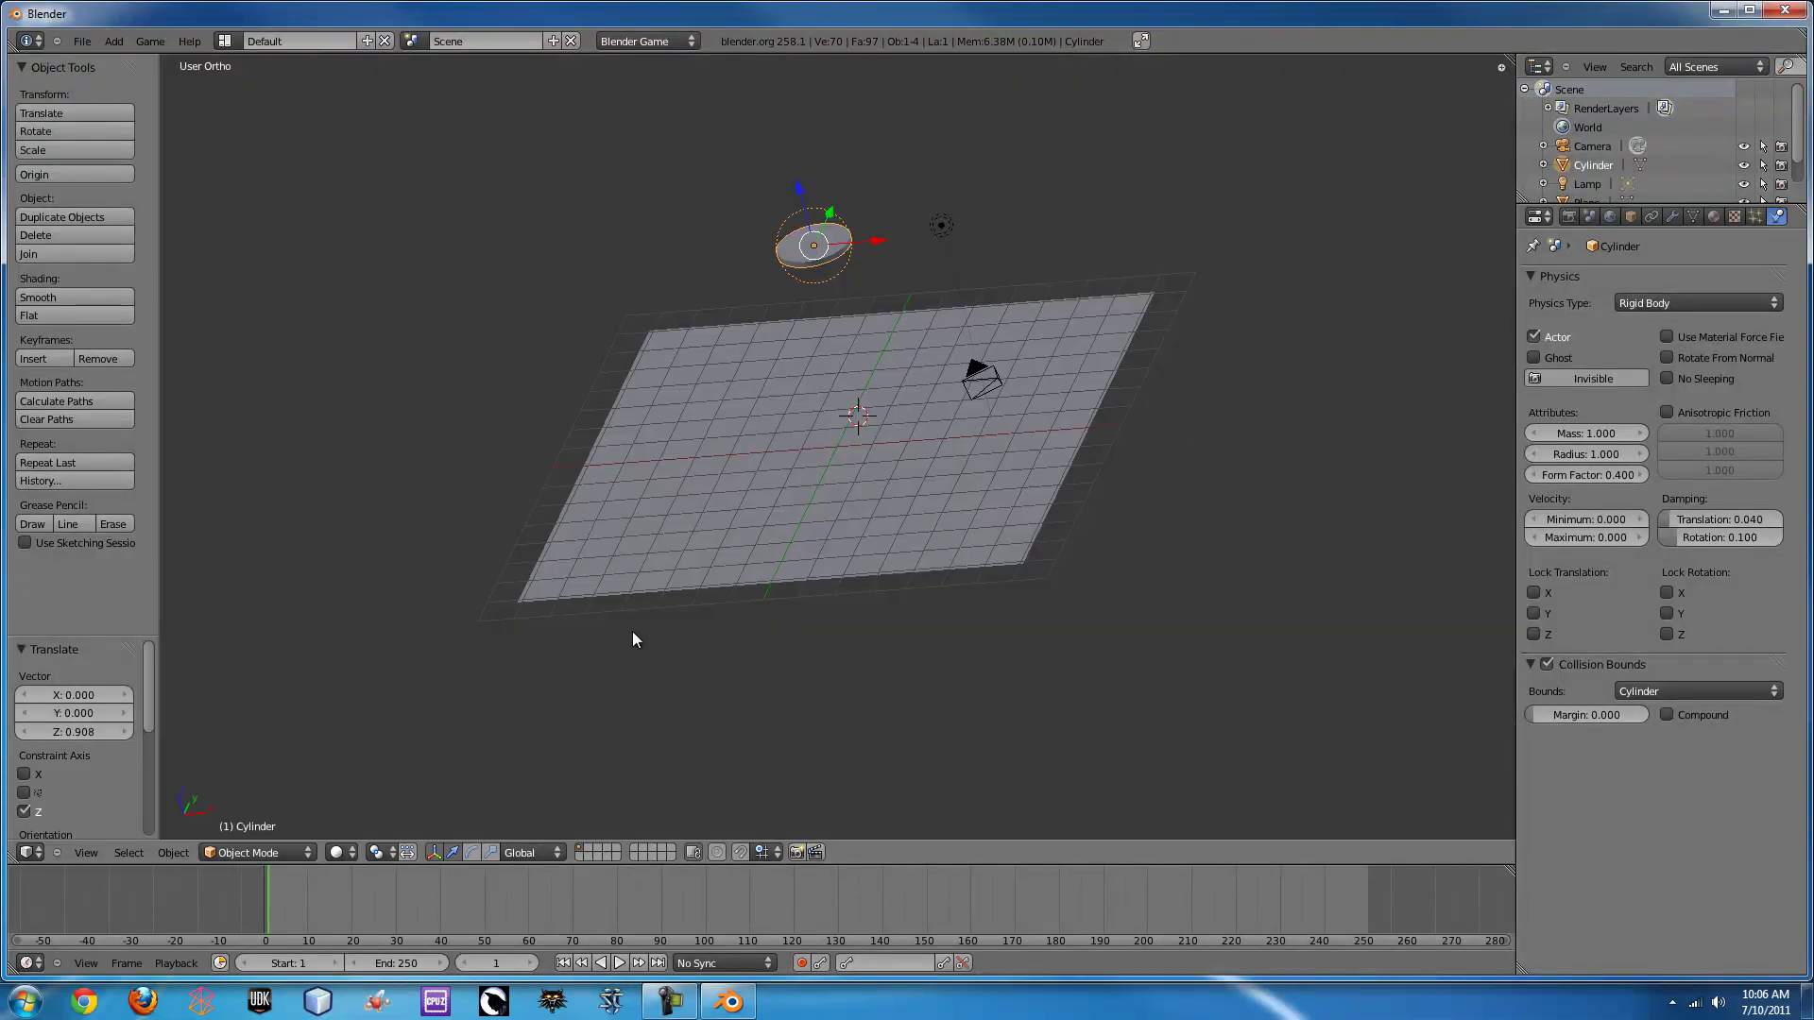
pyautogui.hotkey('shift', 'd')
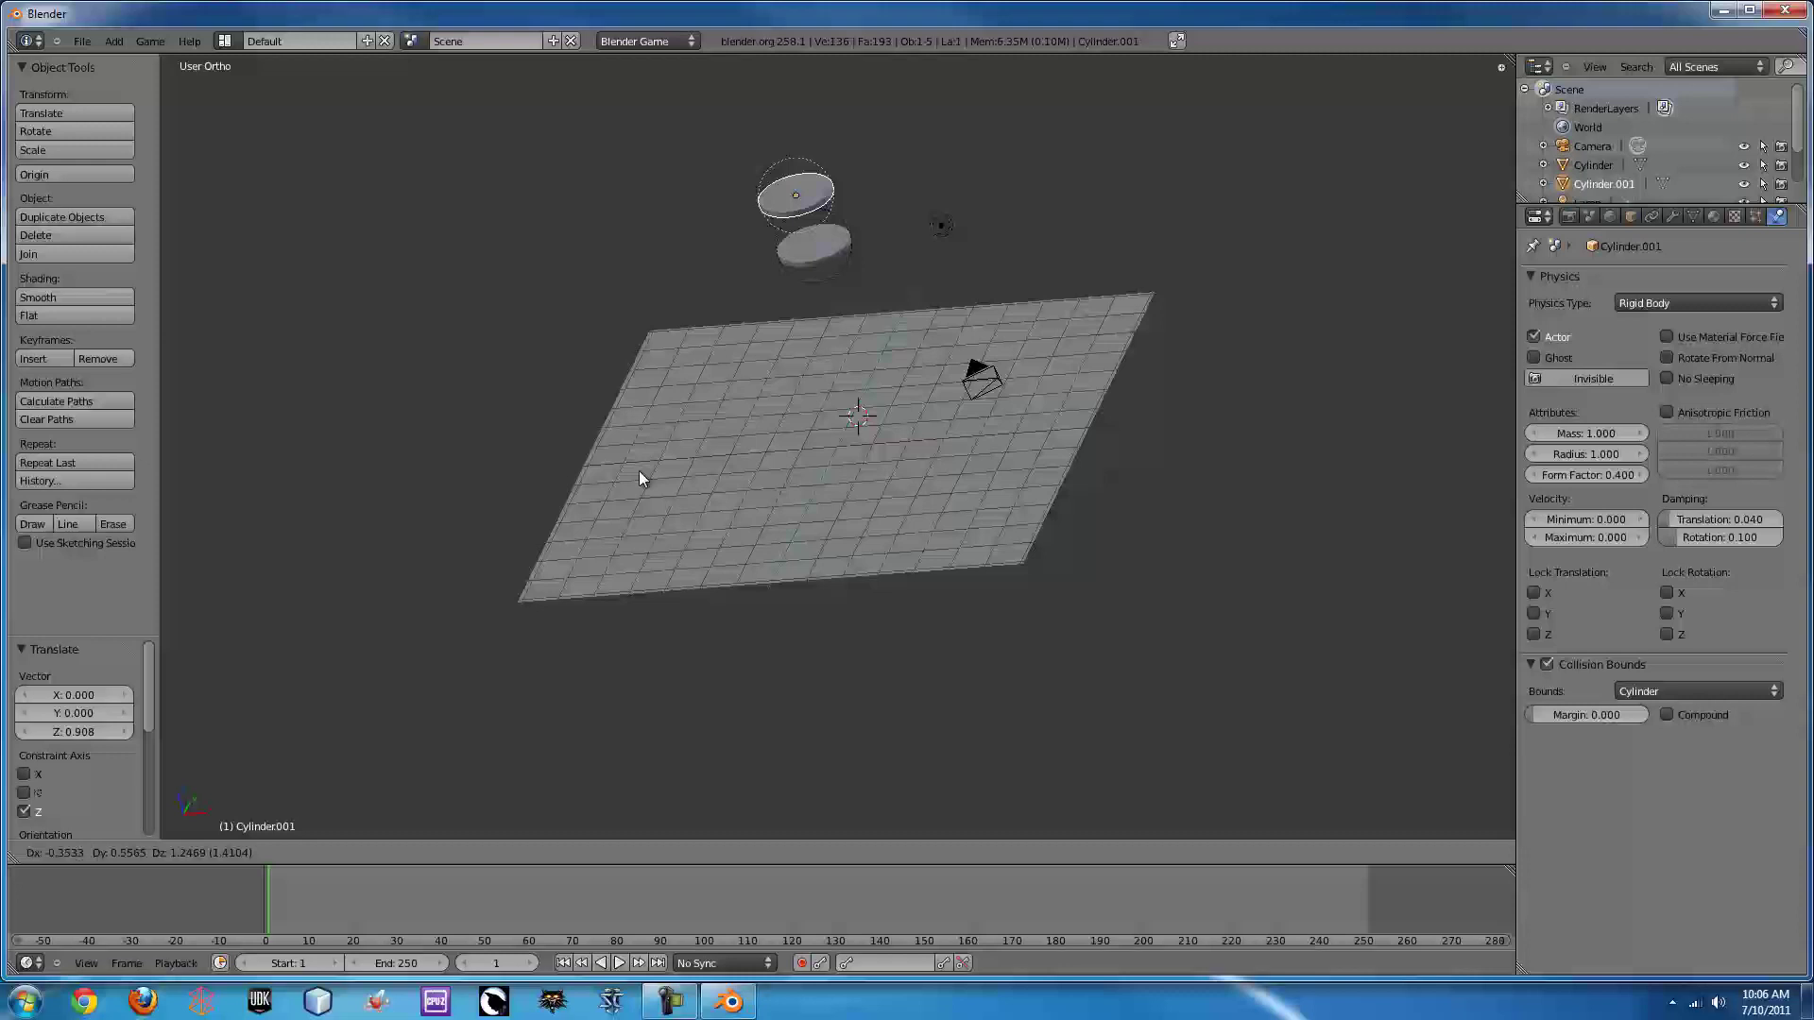
pyautogui.click(576, 585)
pyautogui.press('r')
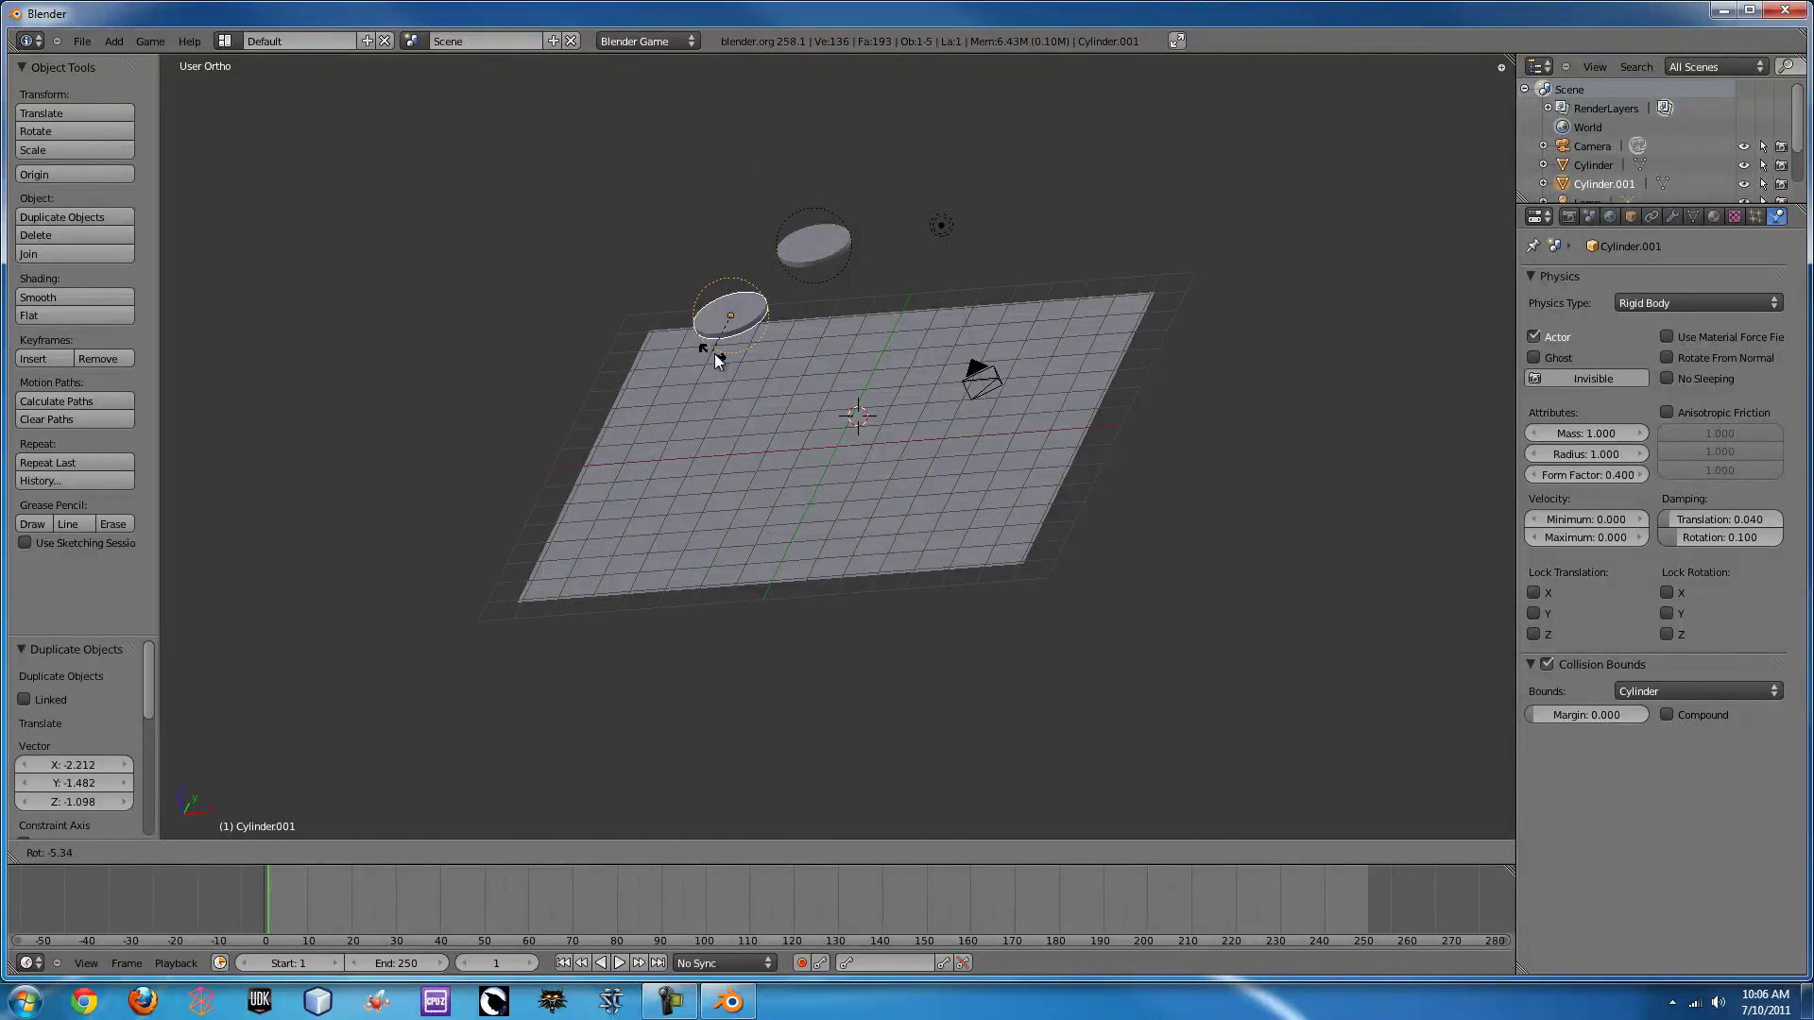
pyautogui.click(783, 316)
pyautogui.hotkey('shift', 'd')
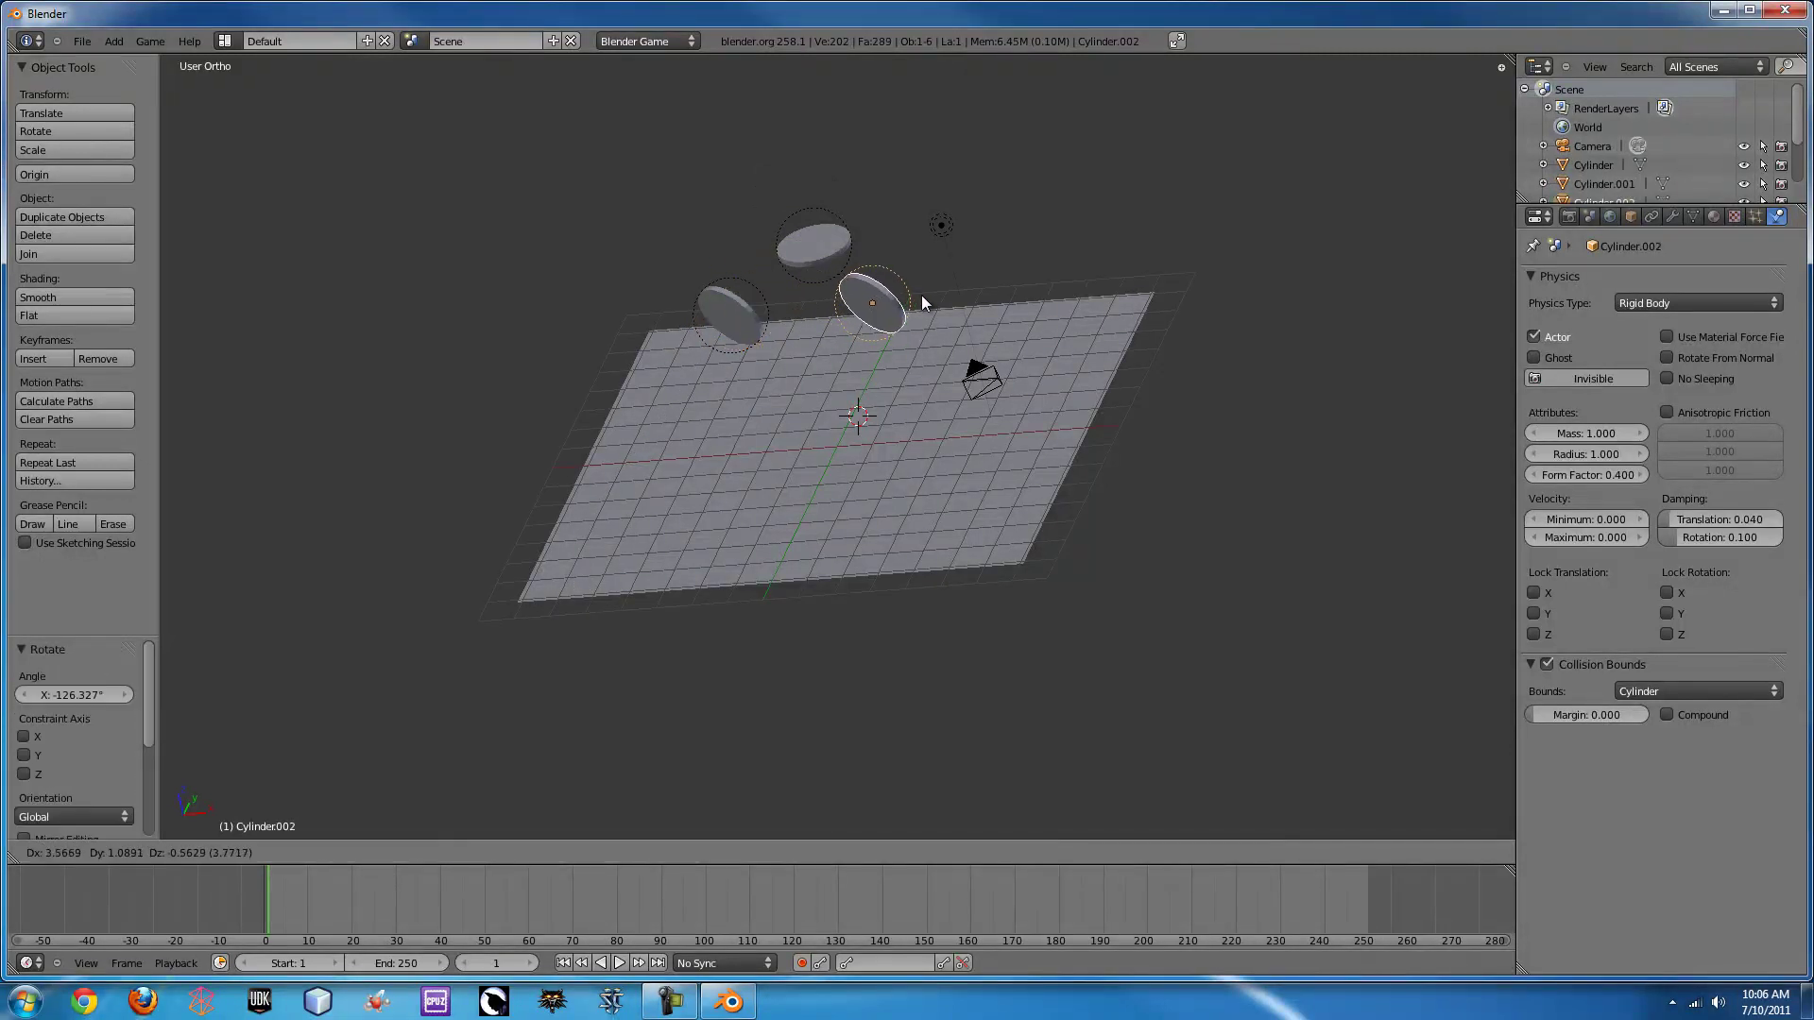
pyautogui.click(923, 293)
pyautogui.press('r')
pyautogui.click(820, 381)
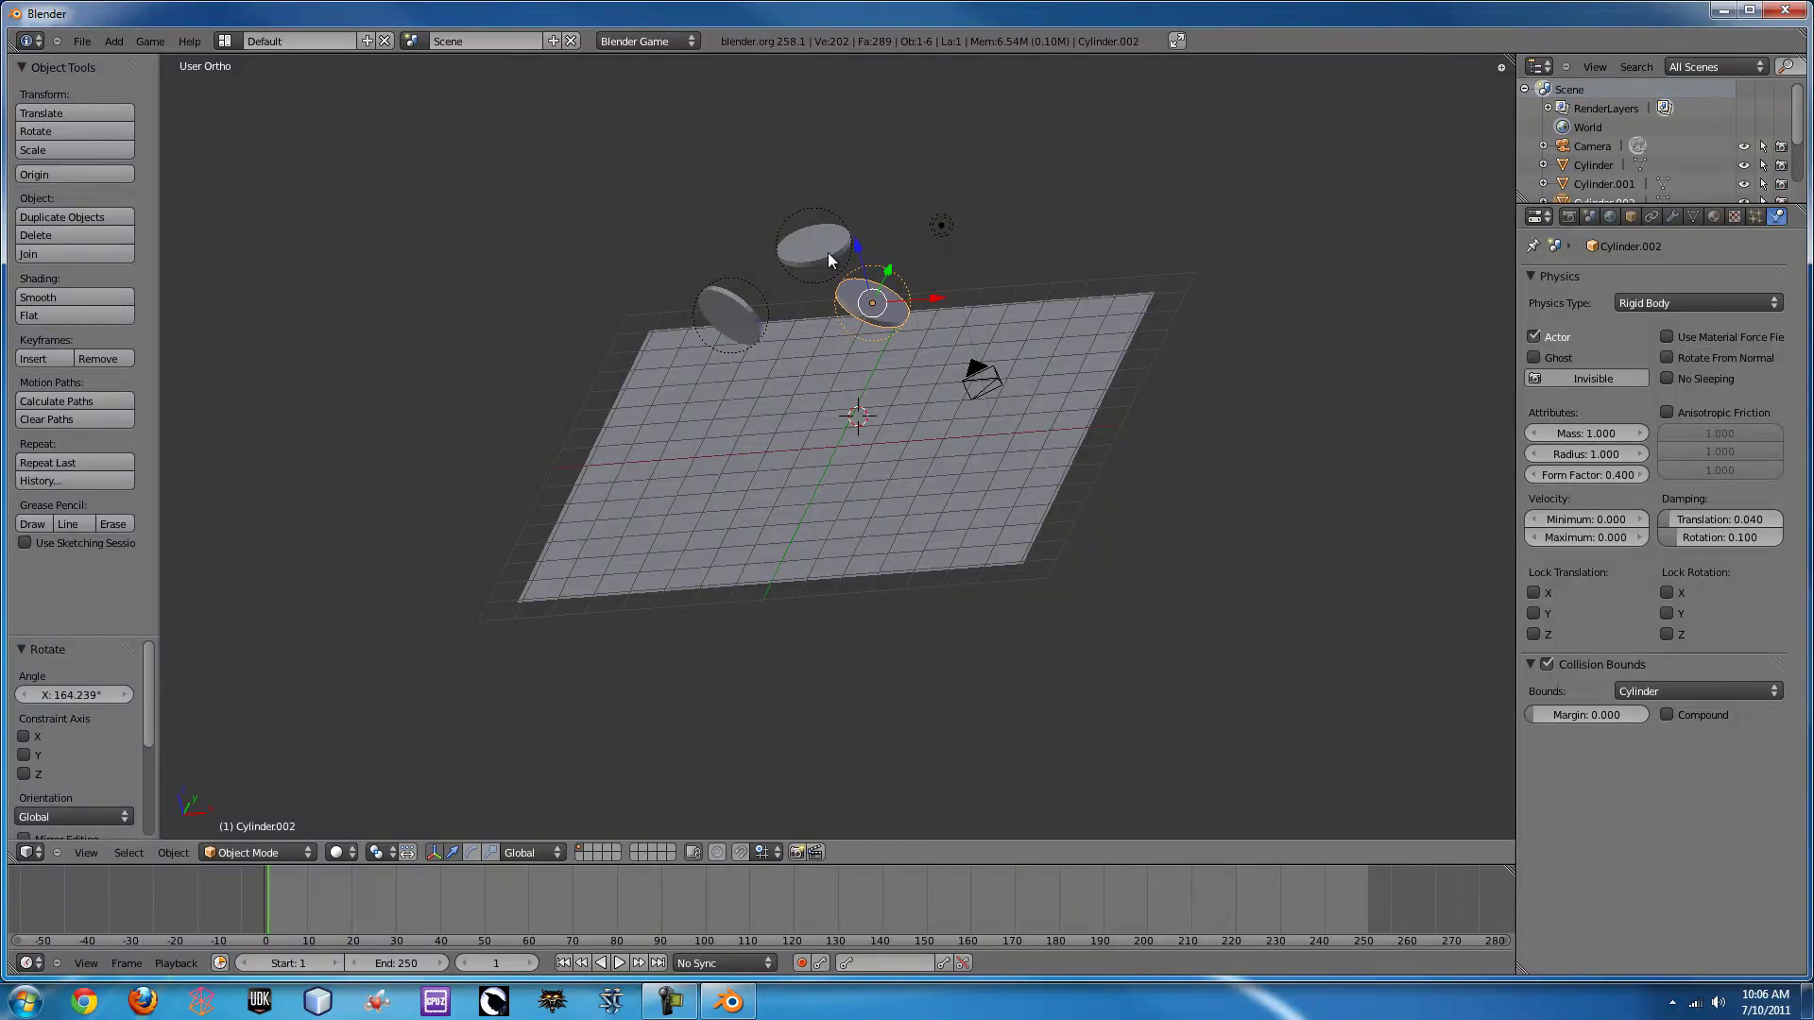
pyautogui.hotkey('shift', 'd')
pyautogui.click(655, 168)
pyautogui.press('r')
pyautogui.click(825, 166)
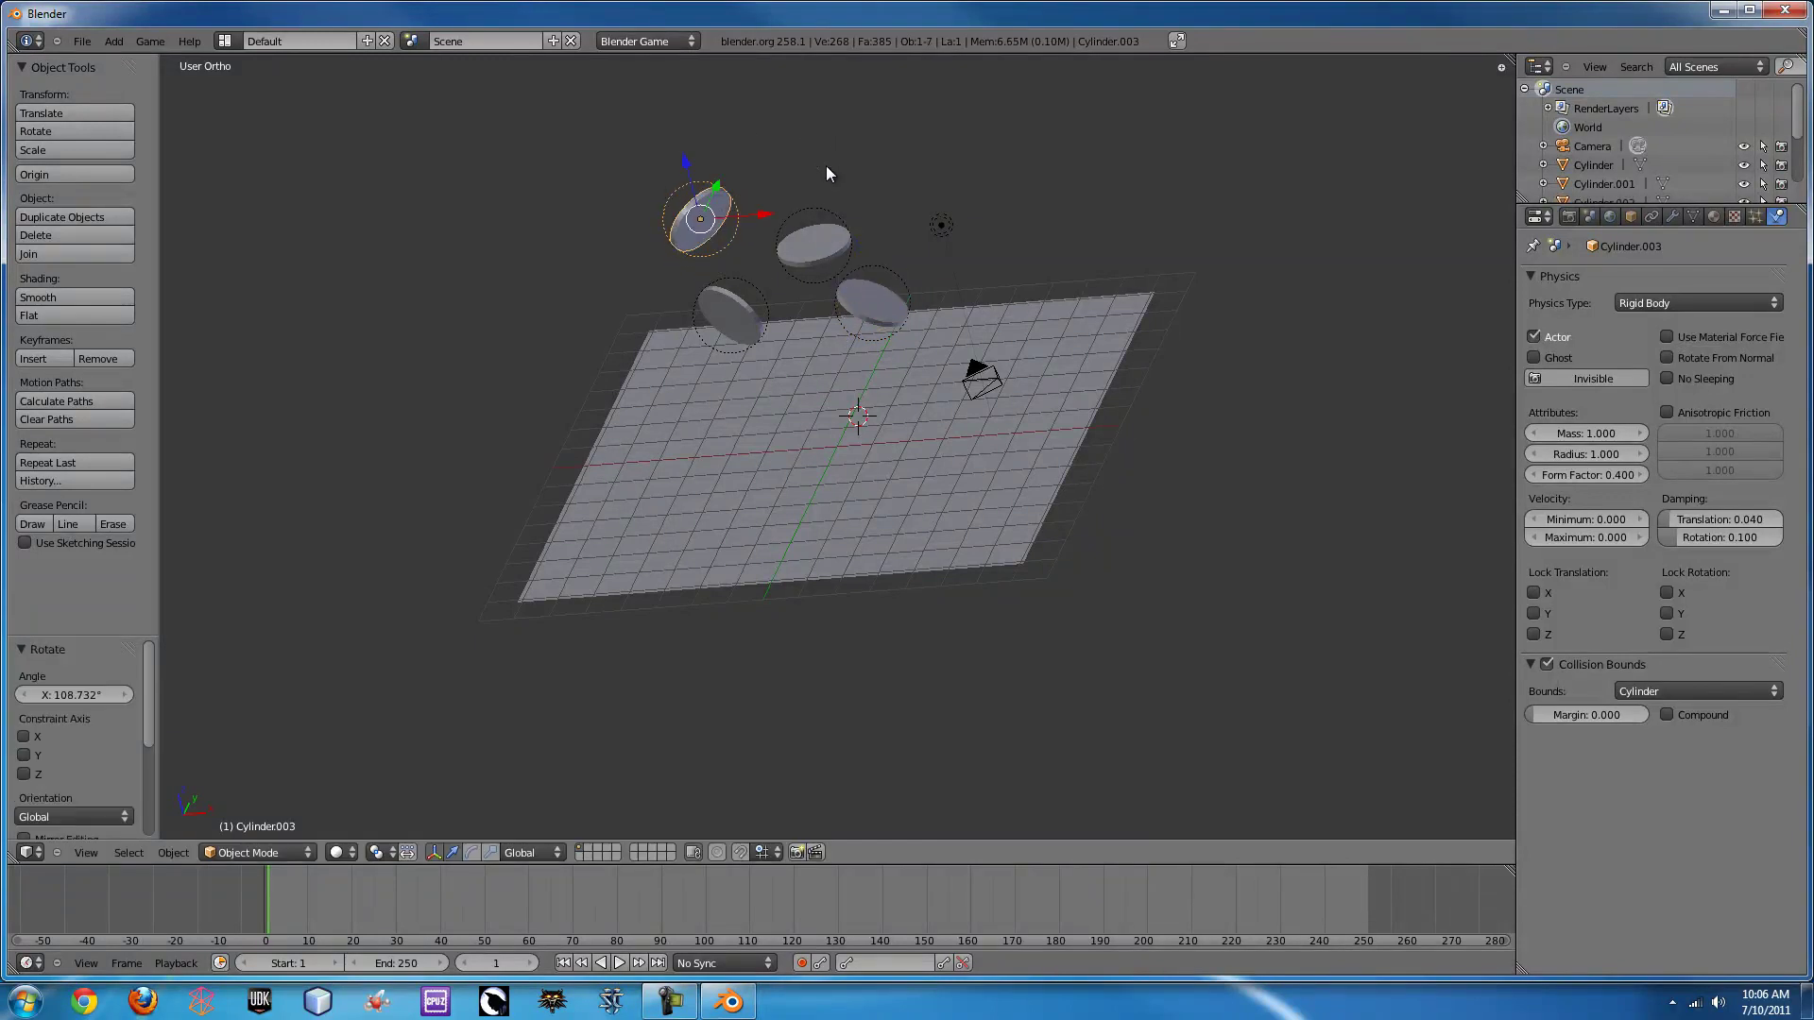
pyautogui.hotkey('shift', 'd')
pyautogui.click(1053, 147)
pyautogui.press('r')
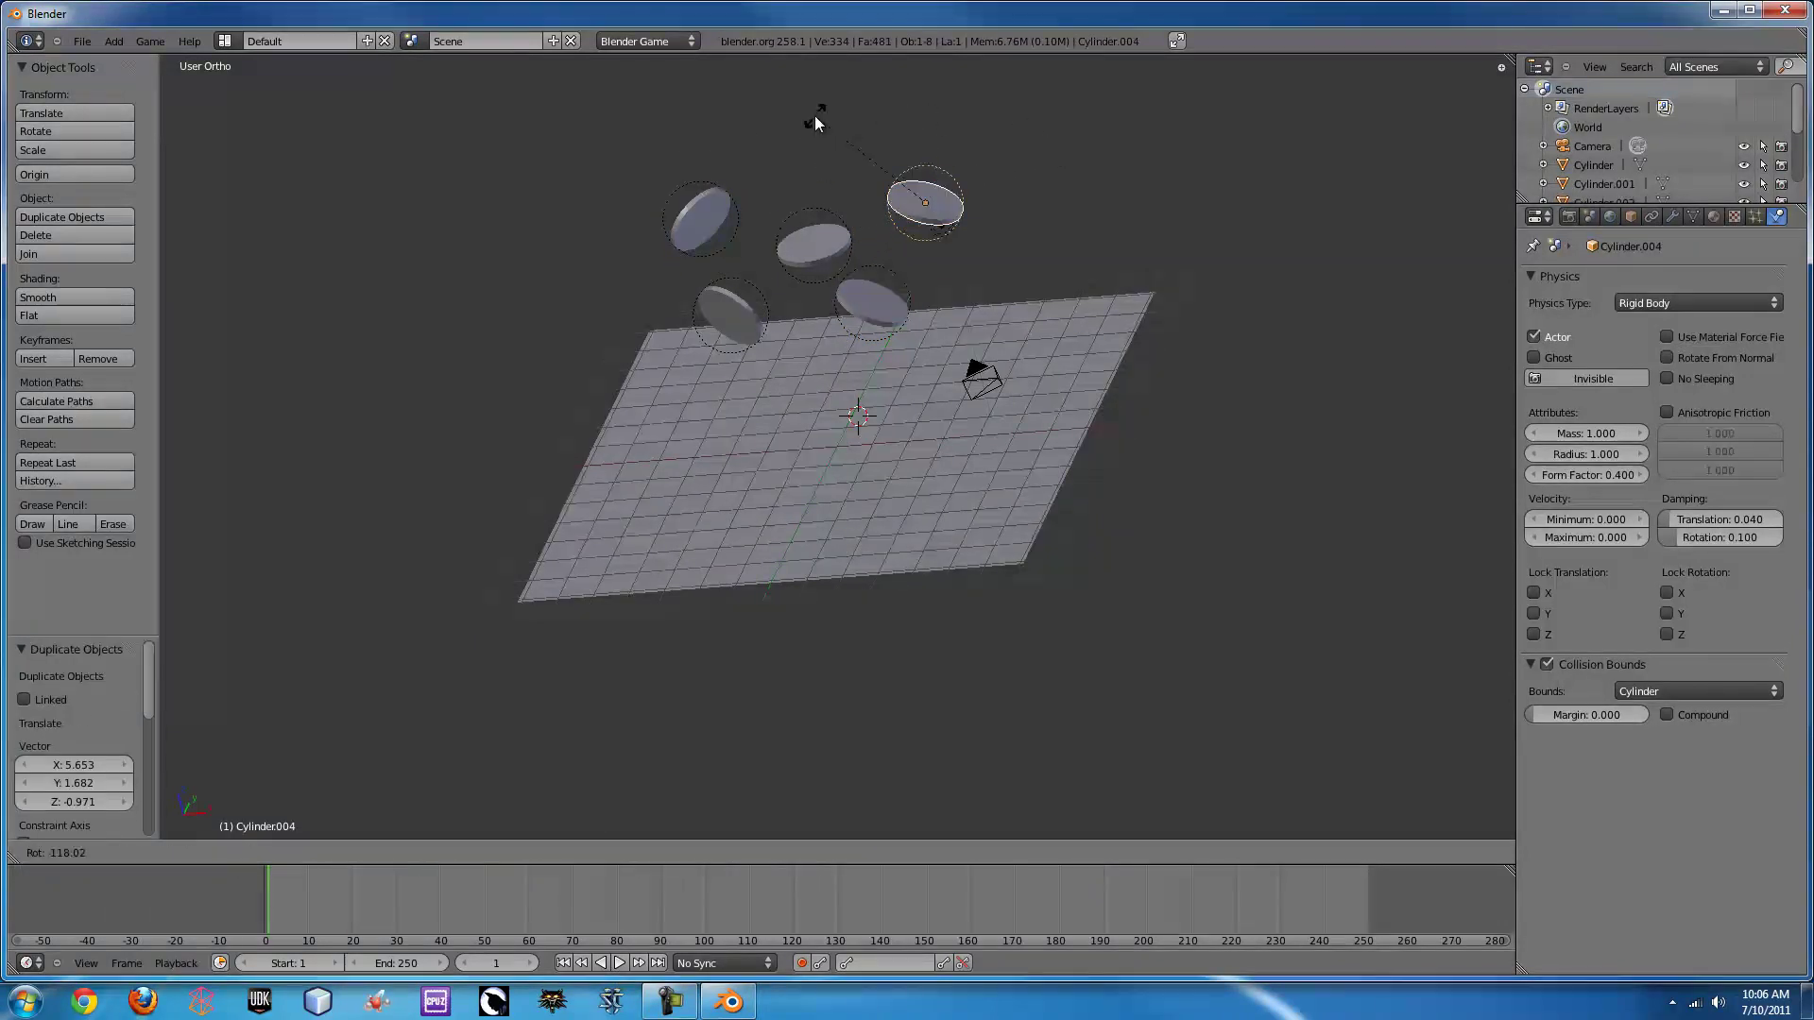
pyautogui.click(818, 115)
pyautogui.hotkey('shift', 'd')
pyautogui.click(723, 93)
pyautogui.press('r')
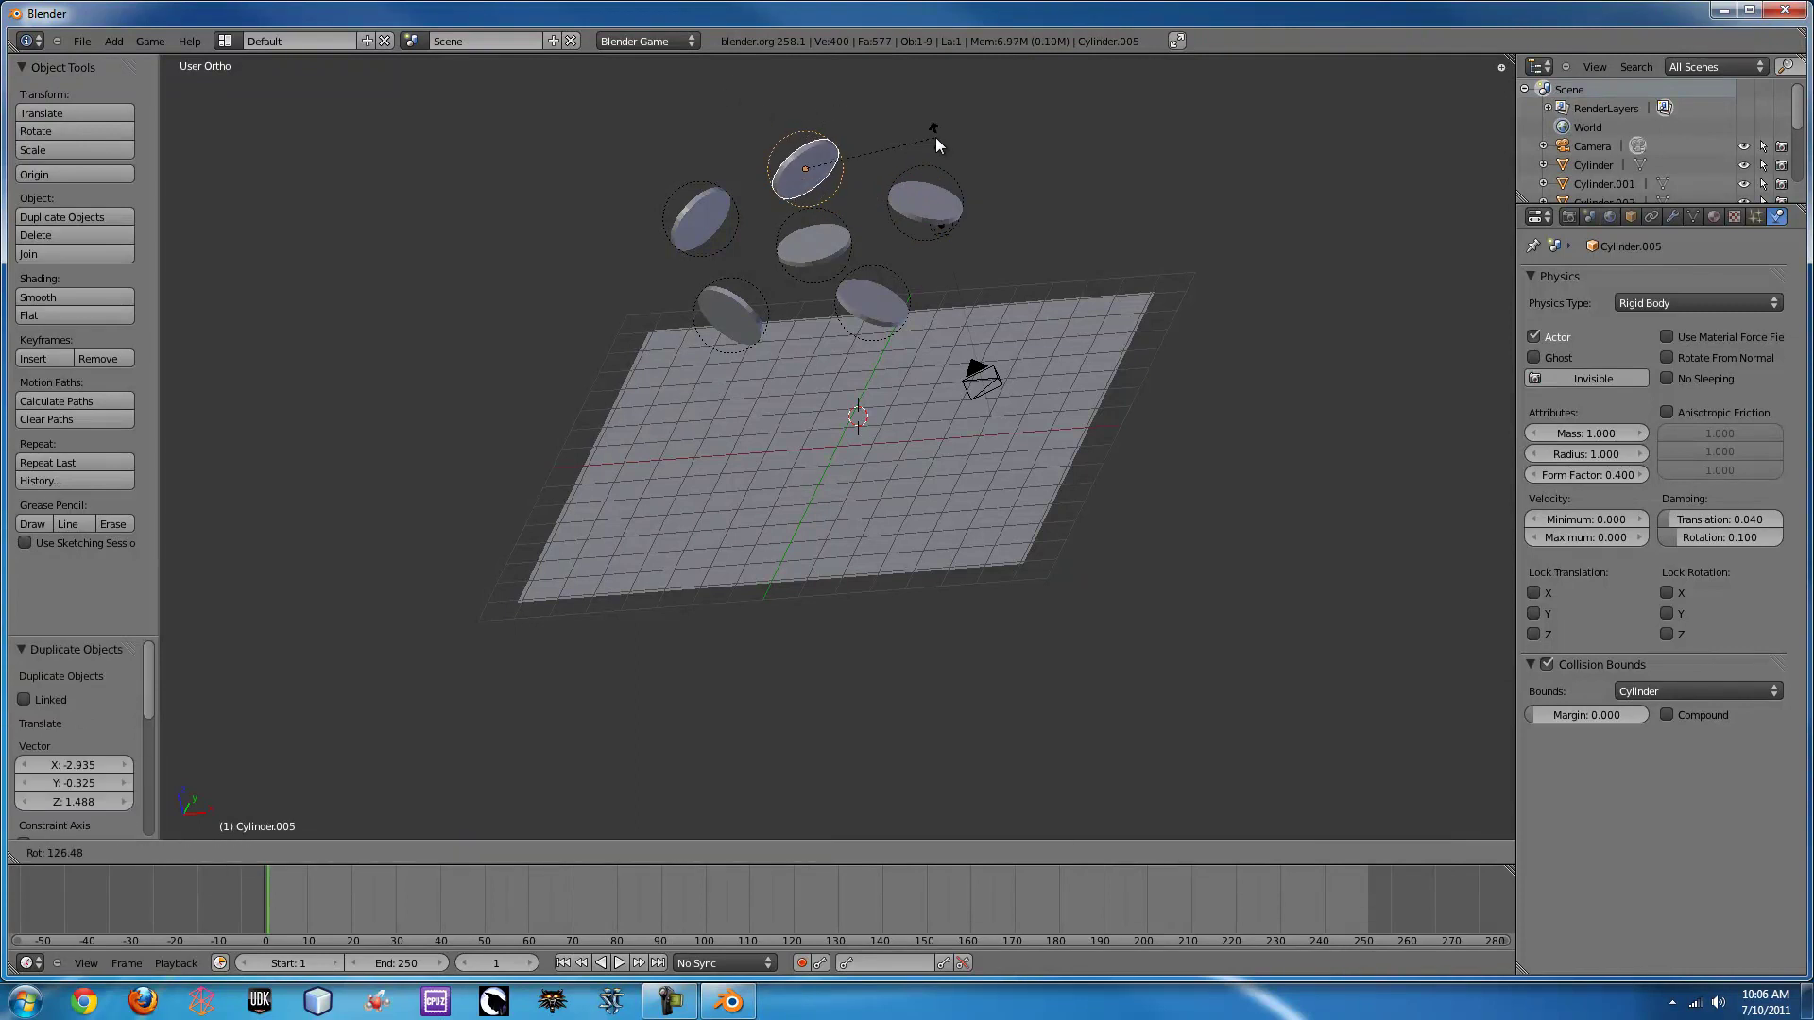
pyautogui.click(935, 138)
# - Add two more coin copies, shrinking the lower one to about half size
pyautogui.hotkey('shift', 'd')
pyautogui.rightClick(869, 183)
pyautogui.press('s')
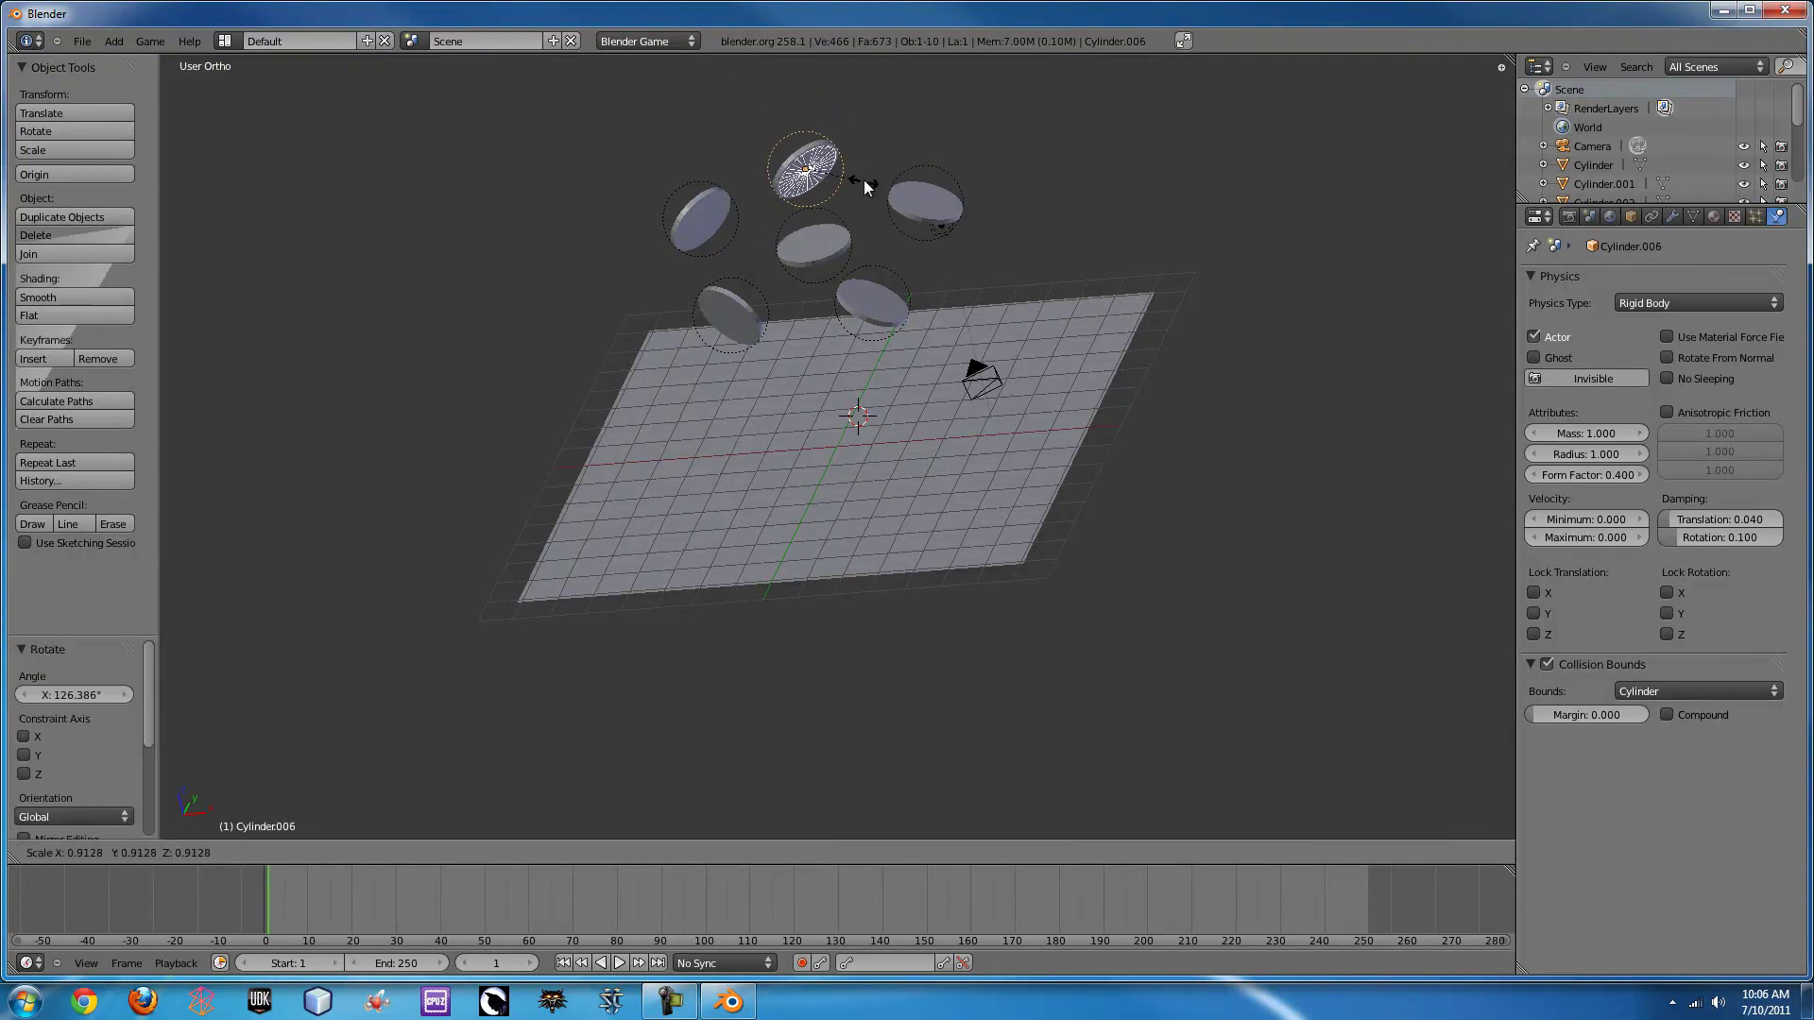
pyautogui.rightClick(825, 252)
pyautogui.hotkey('shift', 'd')
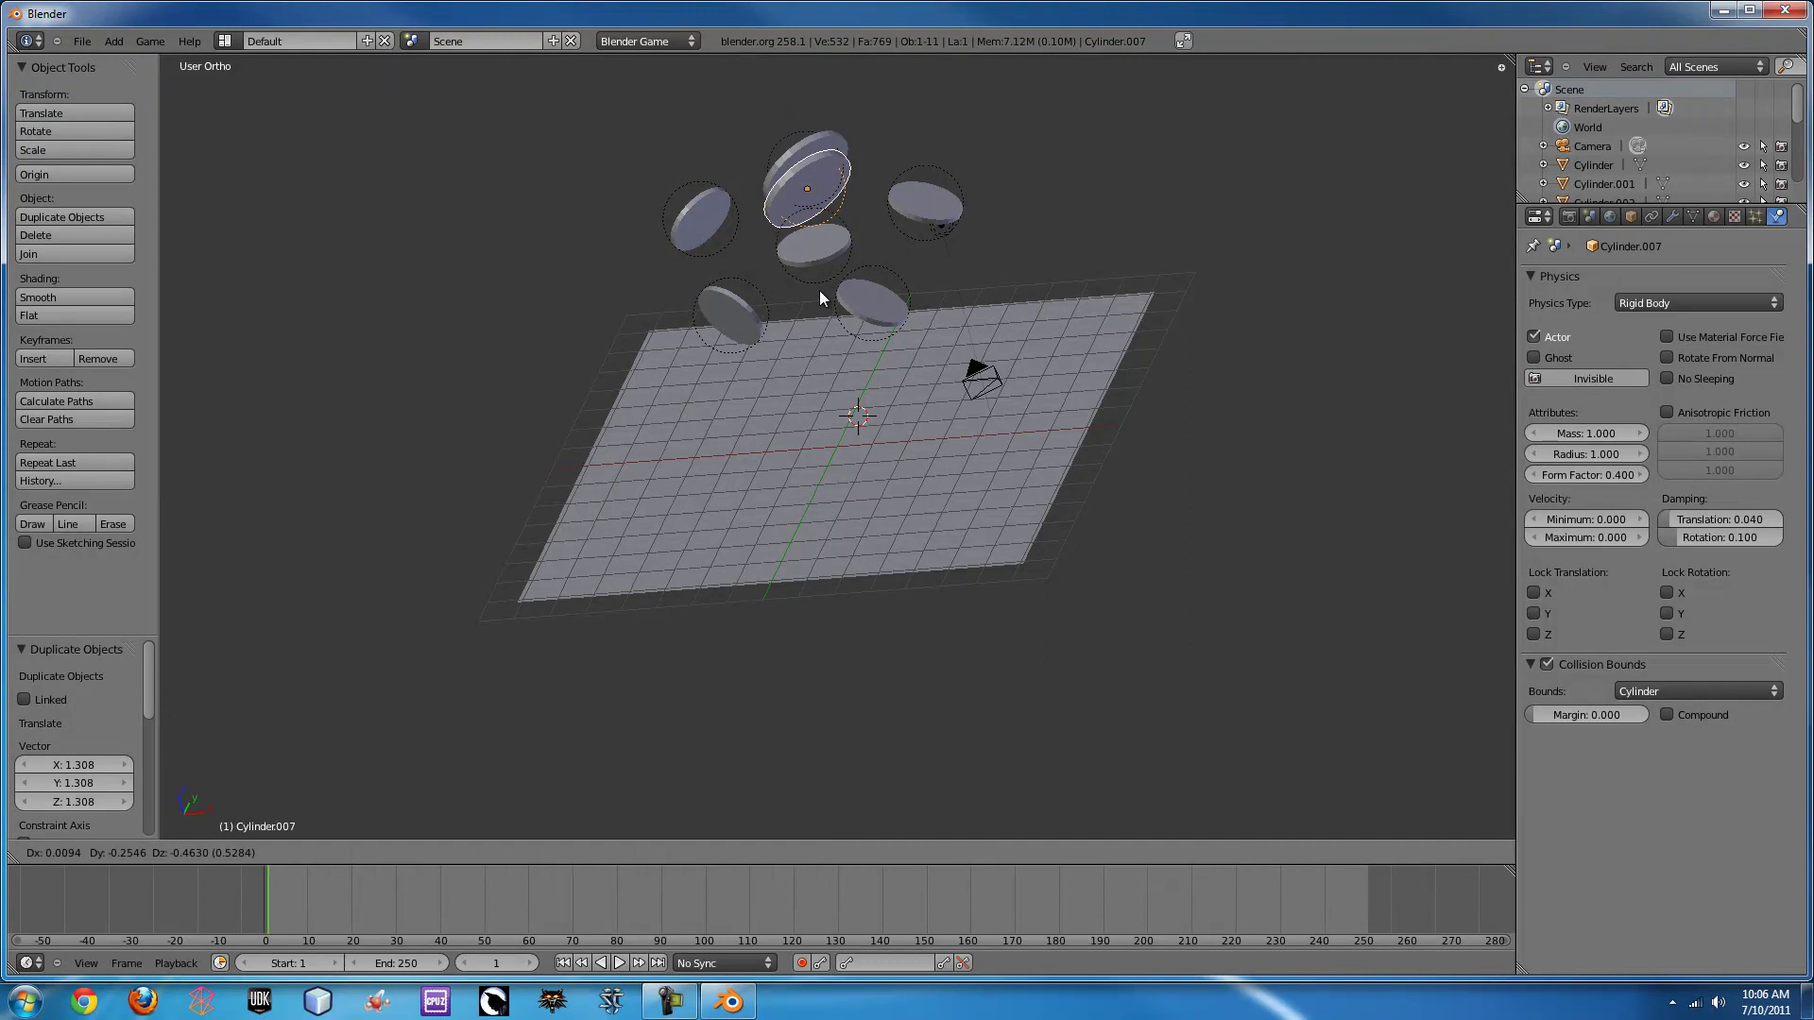
pyautogui.click(813, 440)
pyautogui.press('s')
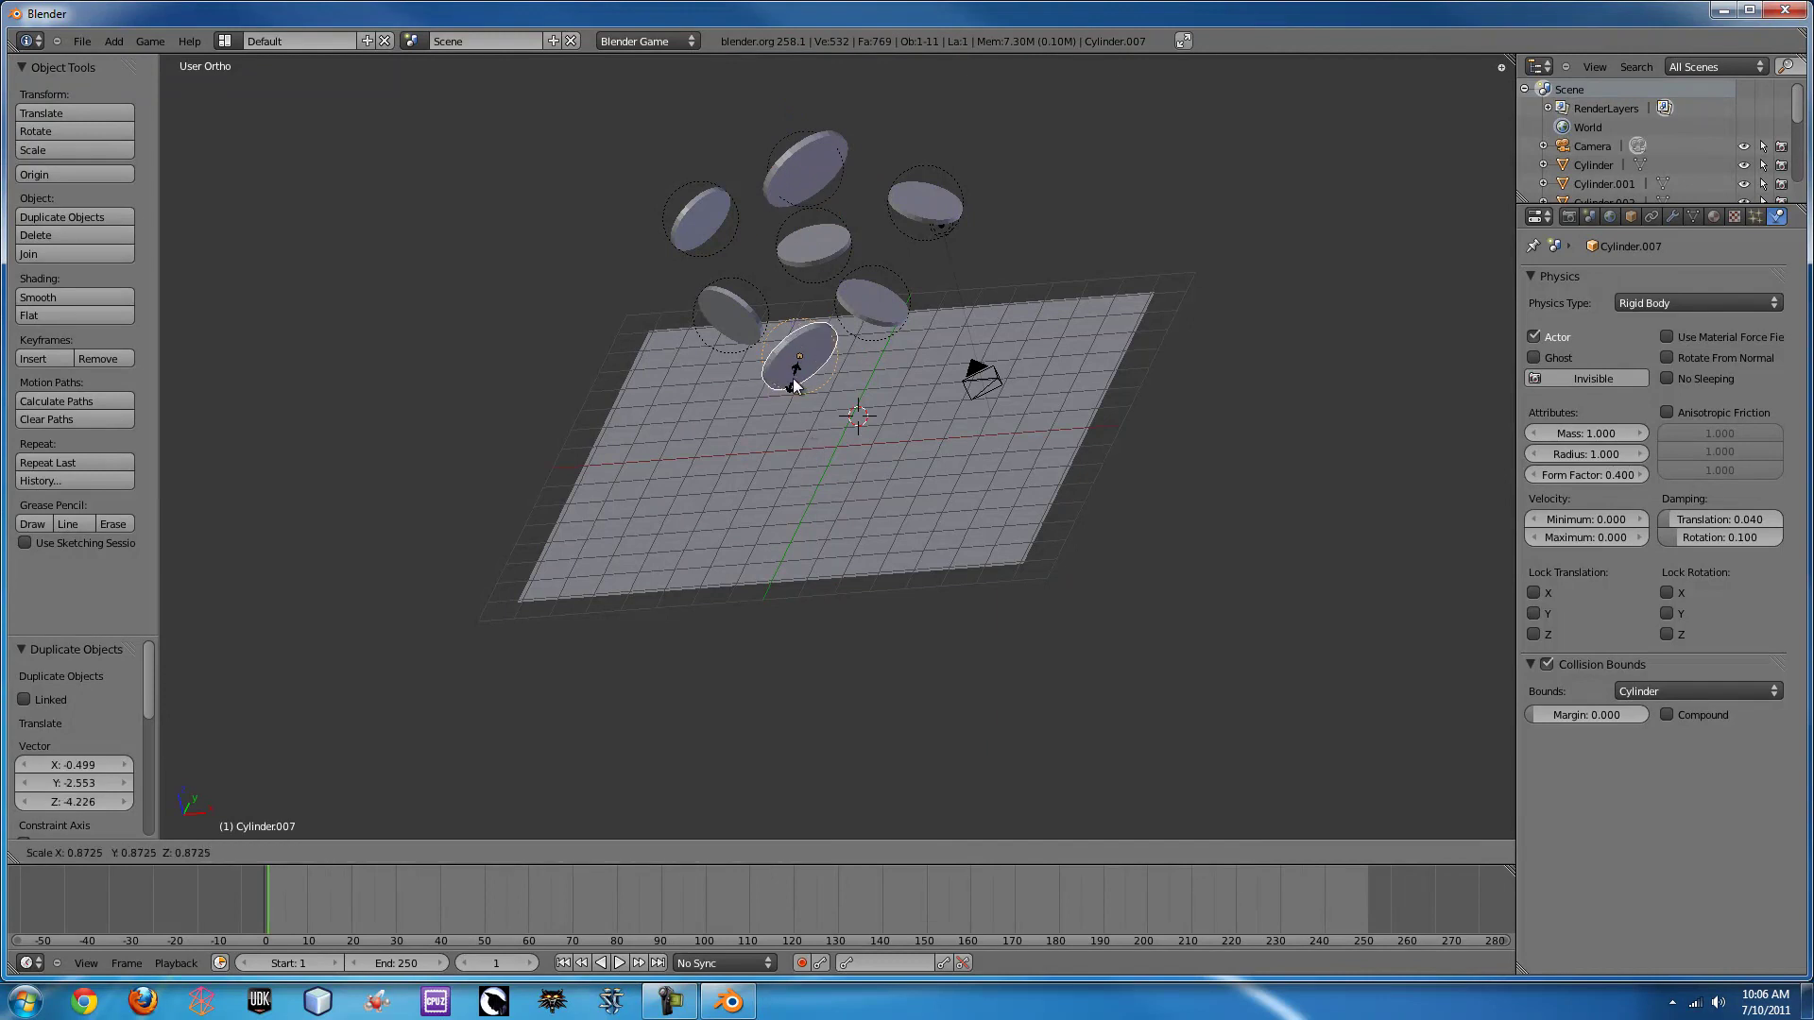
pyautogui.click(795, 371)
pyautogui.moveTo(725, 223); pyautogui.dragTo(984, 533, button='middle')
# - Place four more rotated coin copies around the plane
pyautogui.hotkey('shift', 'd')
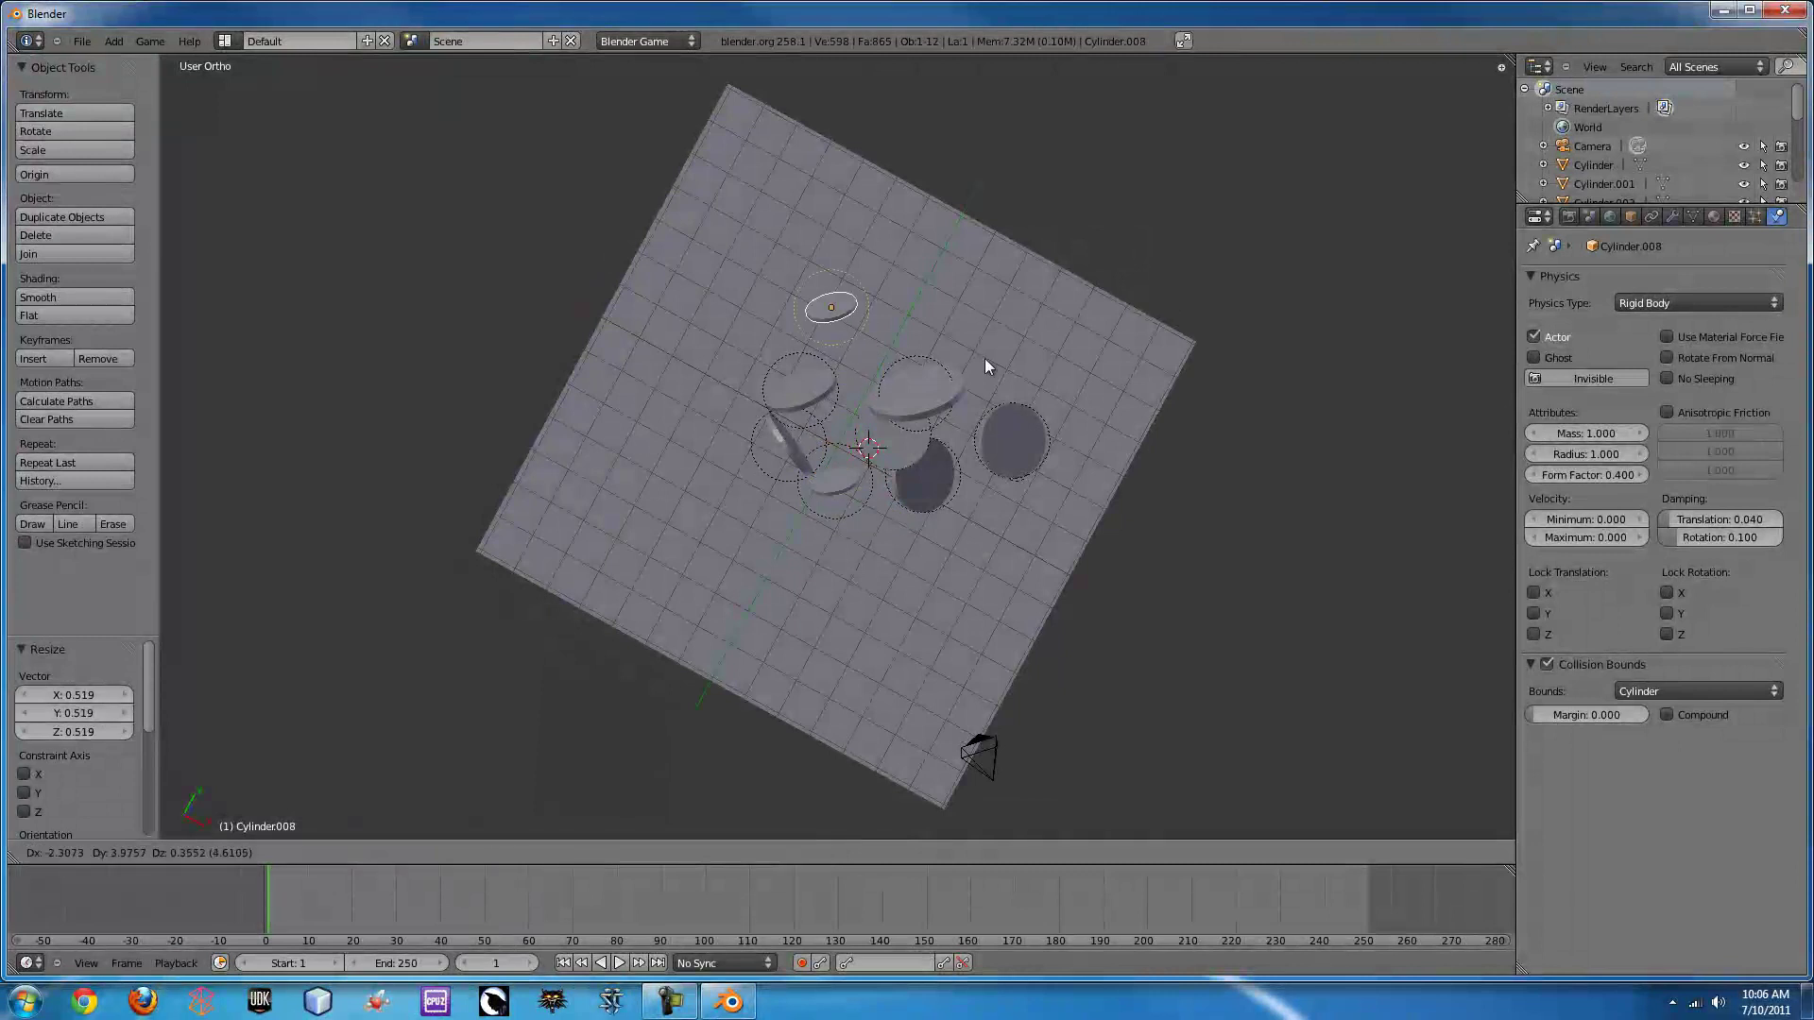
pyautogui.click(1000, 370)
pyautogui.press('r')
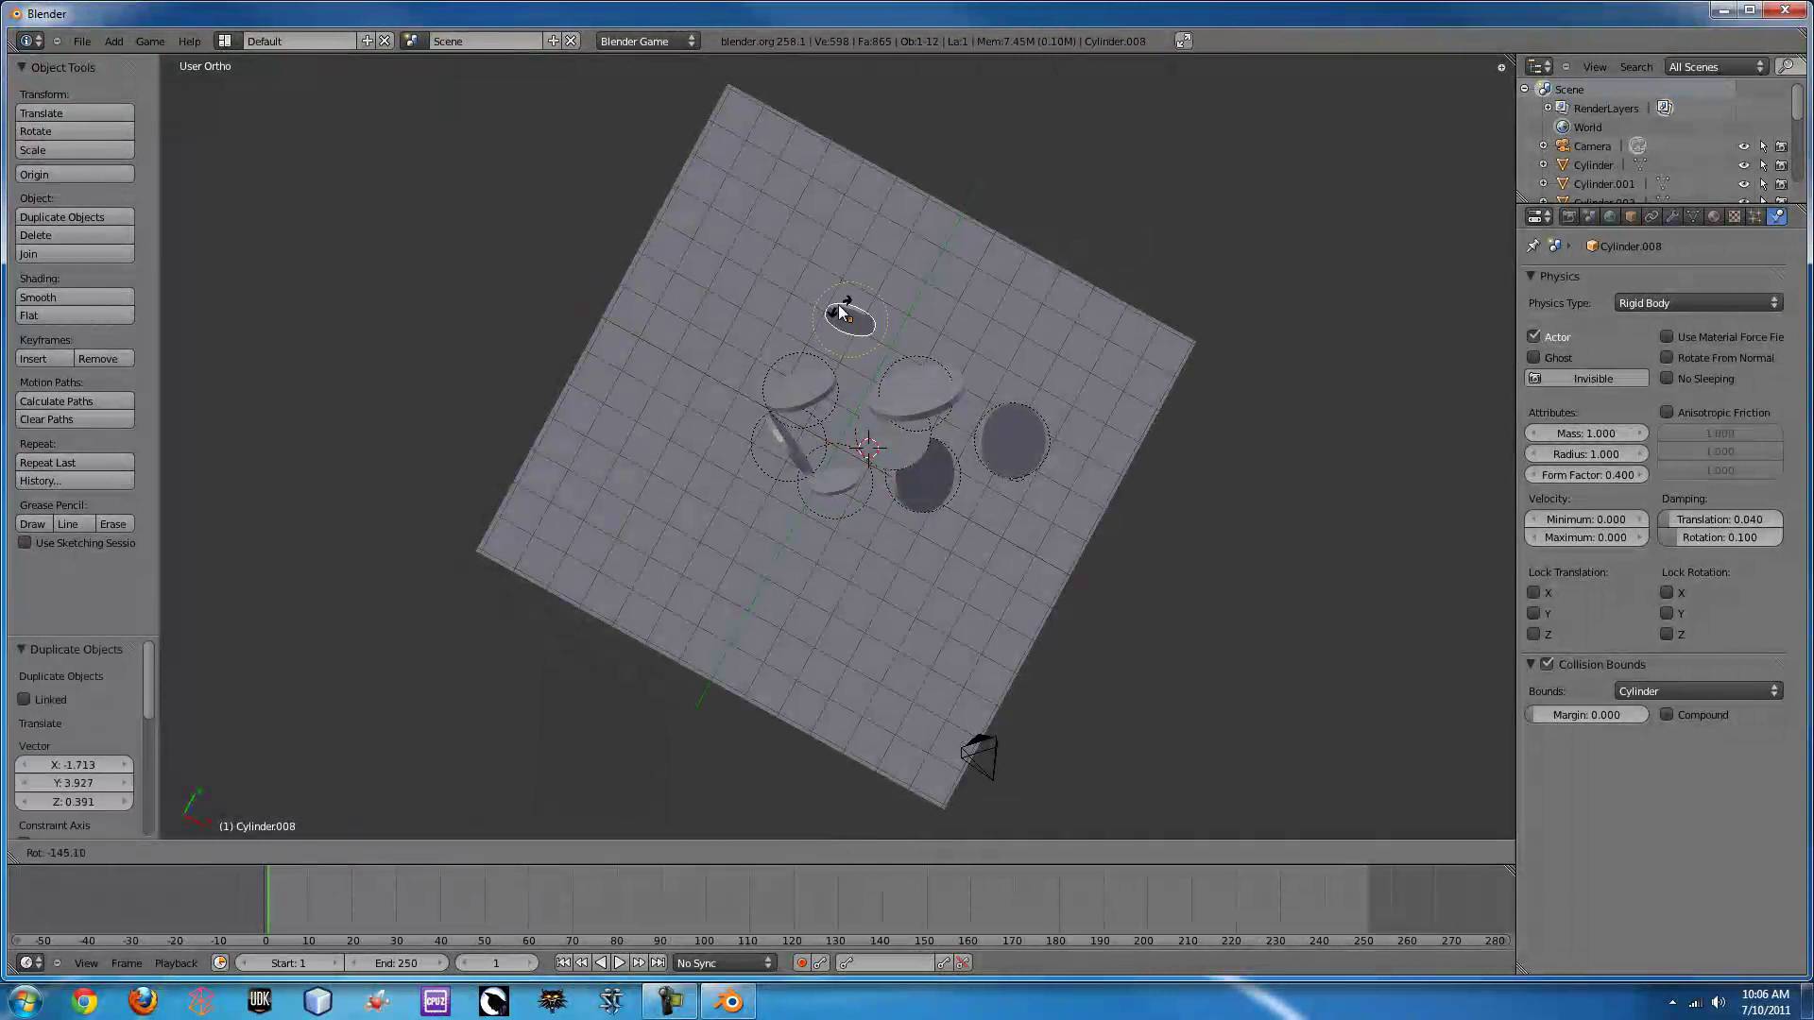
pyautogui.click(847, 307)
pyautogui.hotkey('shift', 'd')
pyautogui.click(704, 454)
pyautogui.press('r')
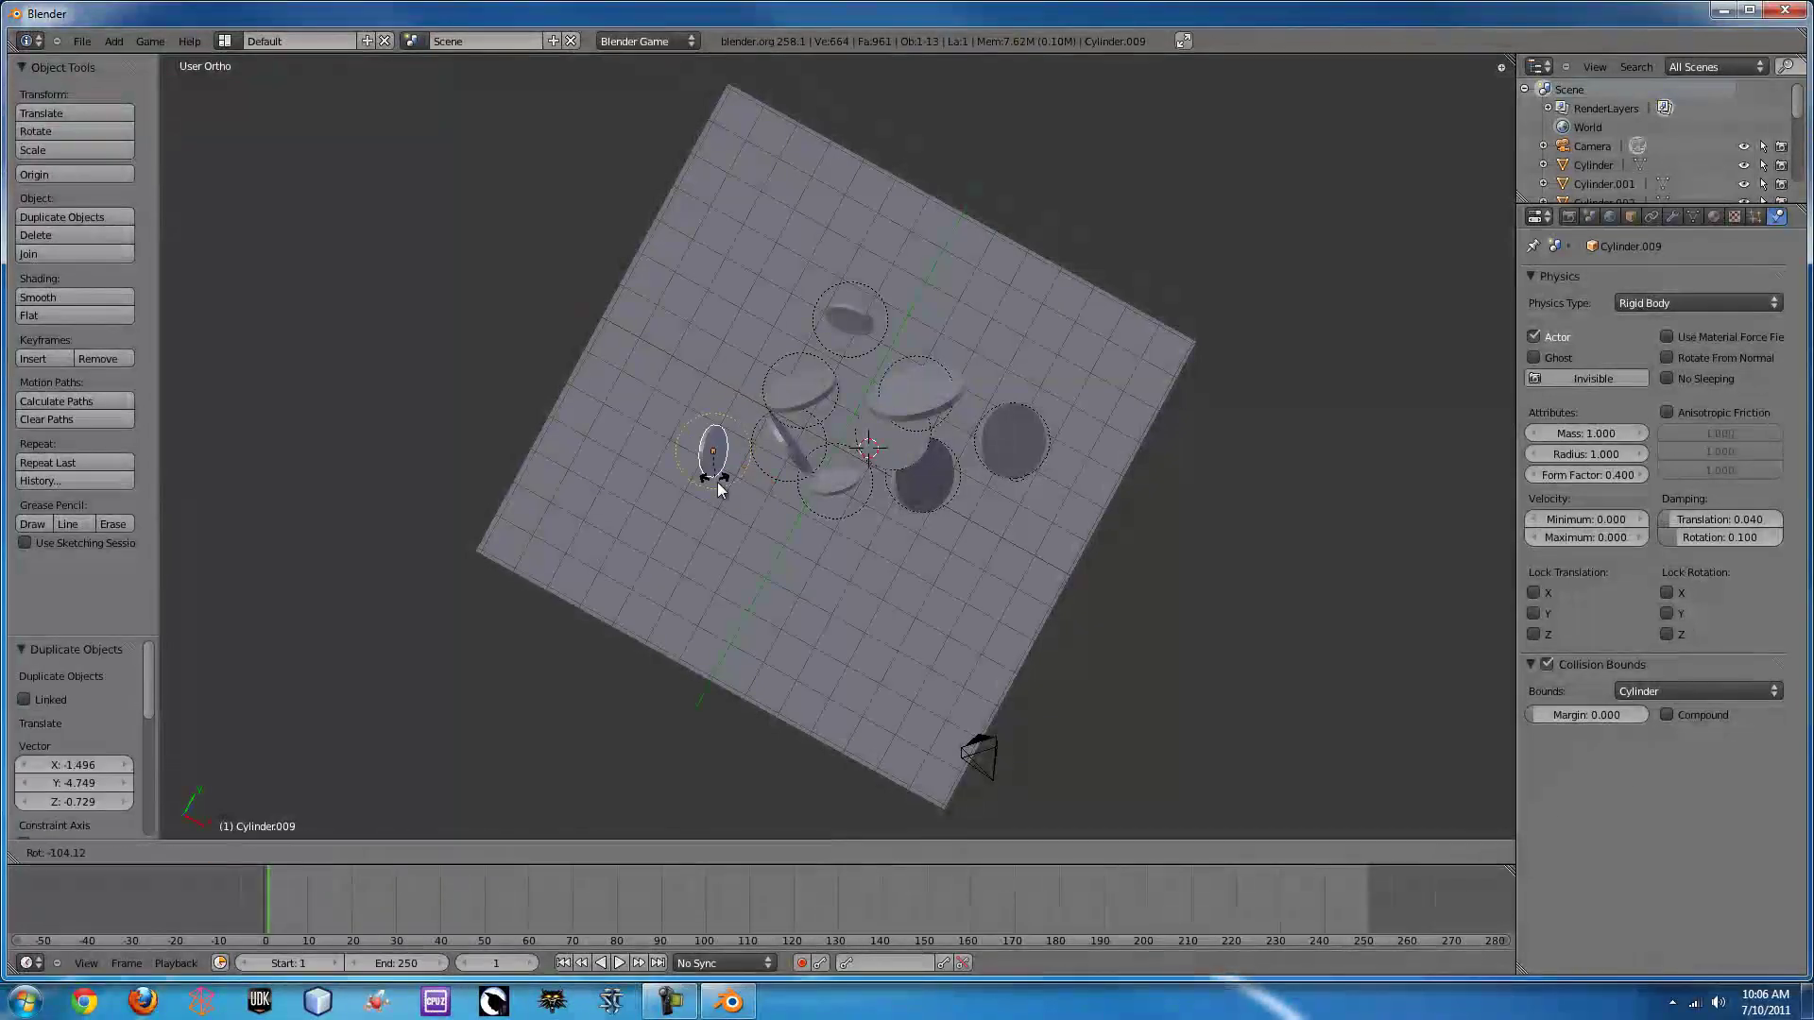
pyautogui.click(586, 328)
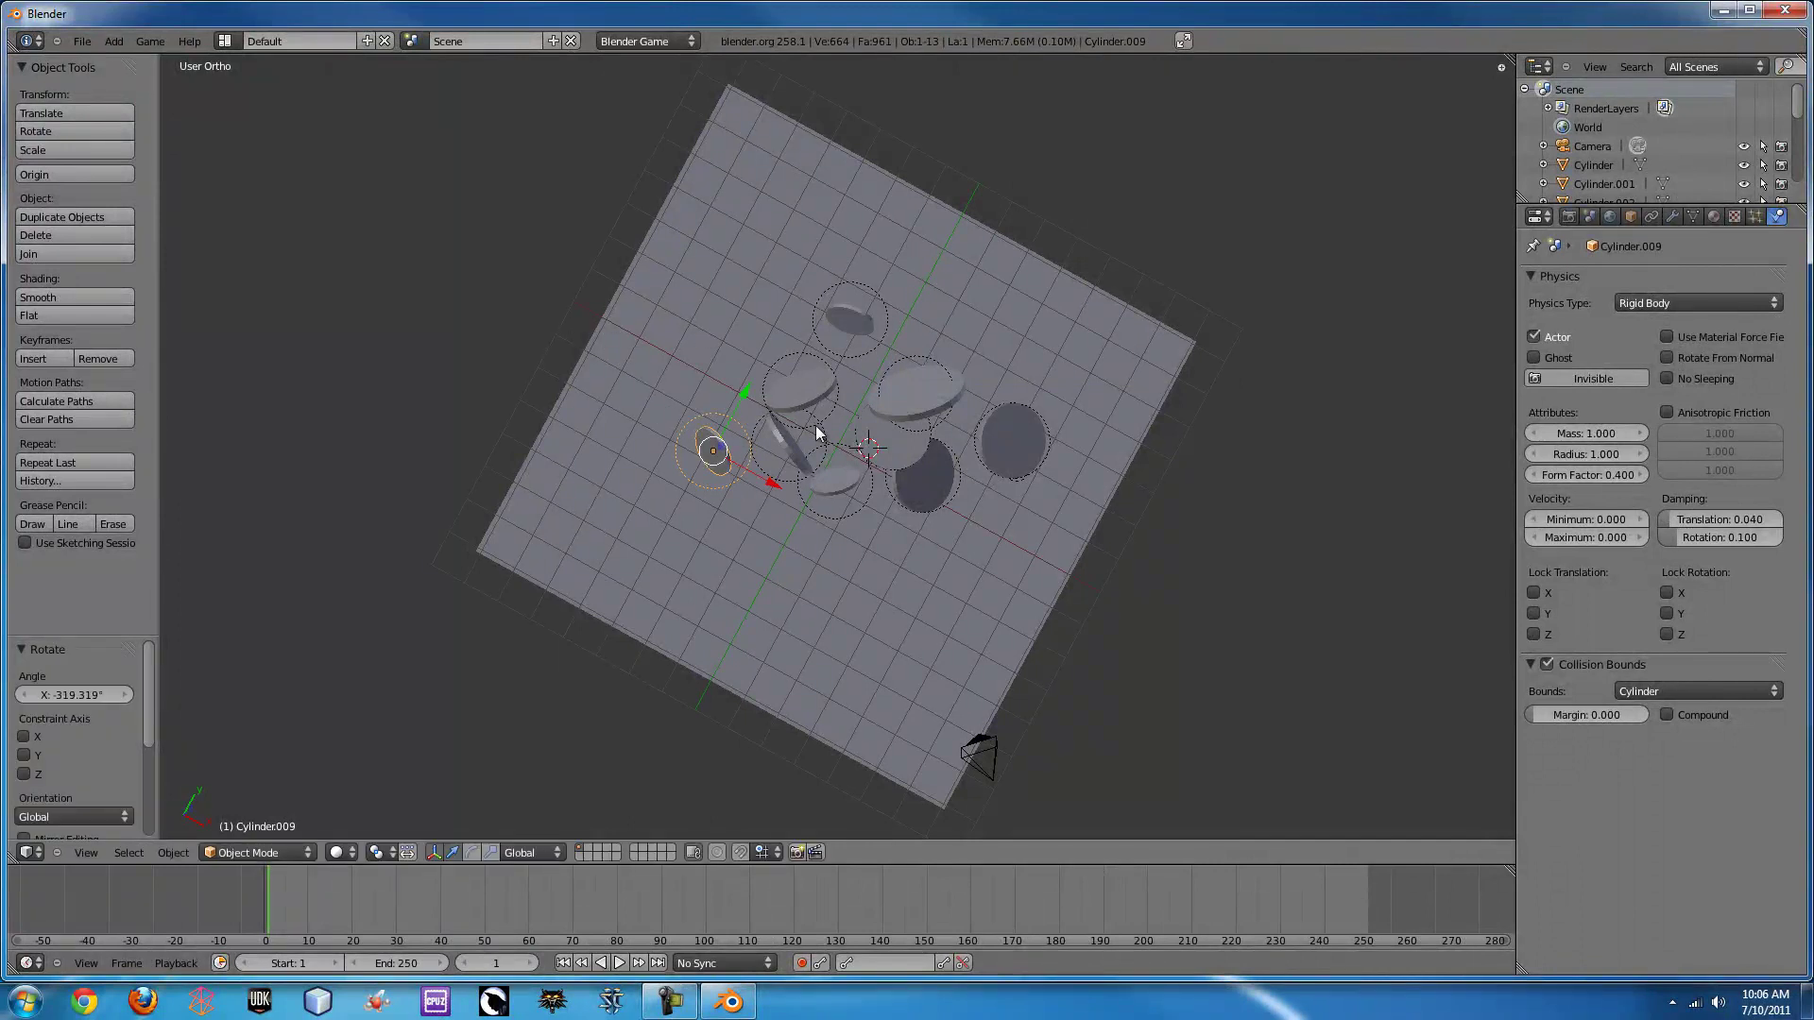
pyautogui.hotkey('shift', 'd')
pyautogui.click(984, 355)
pyautogui.press('r')
pyautogui.click(884, 422)
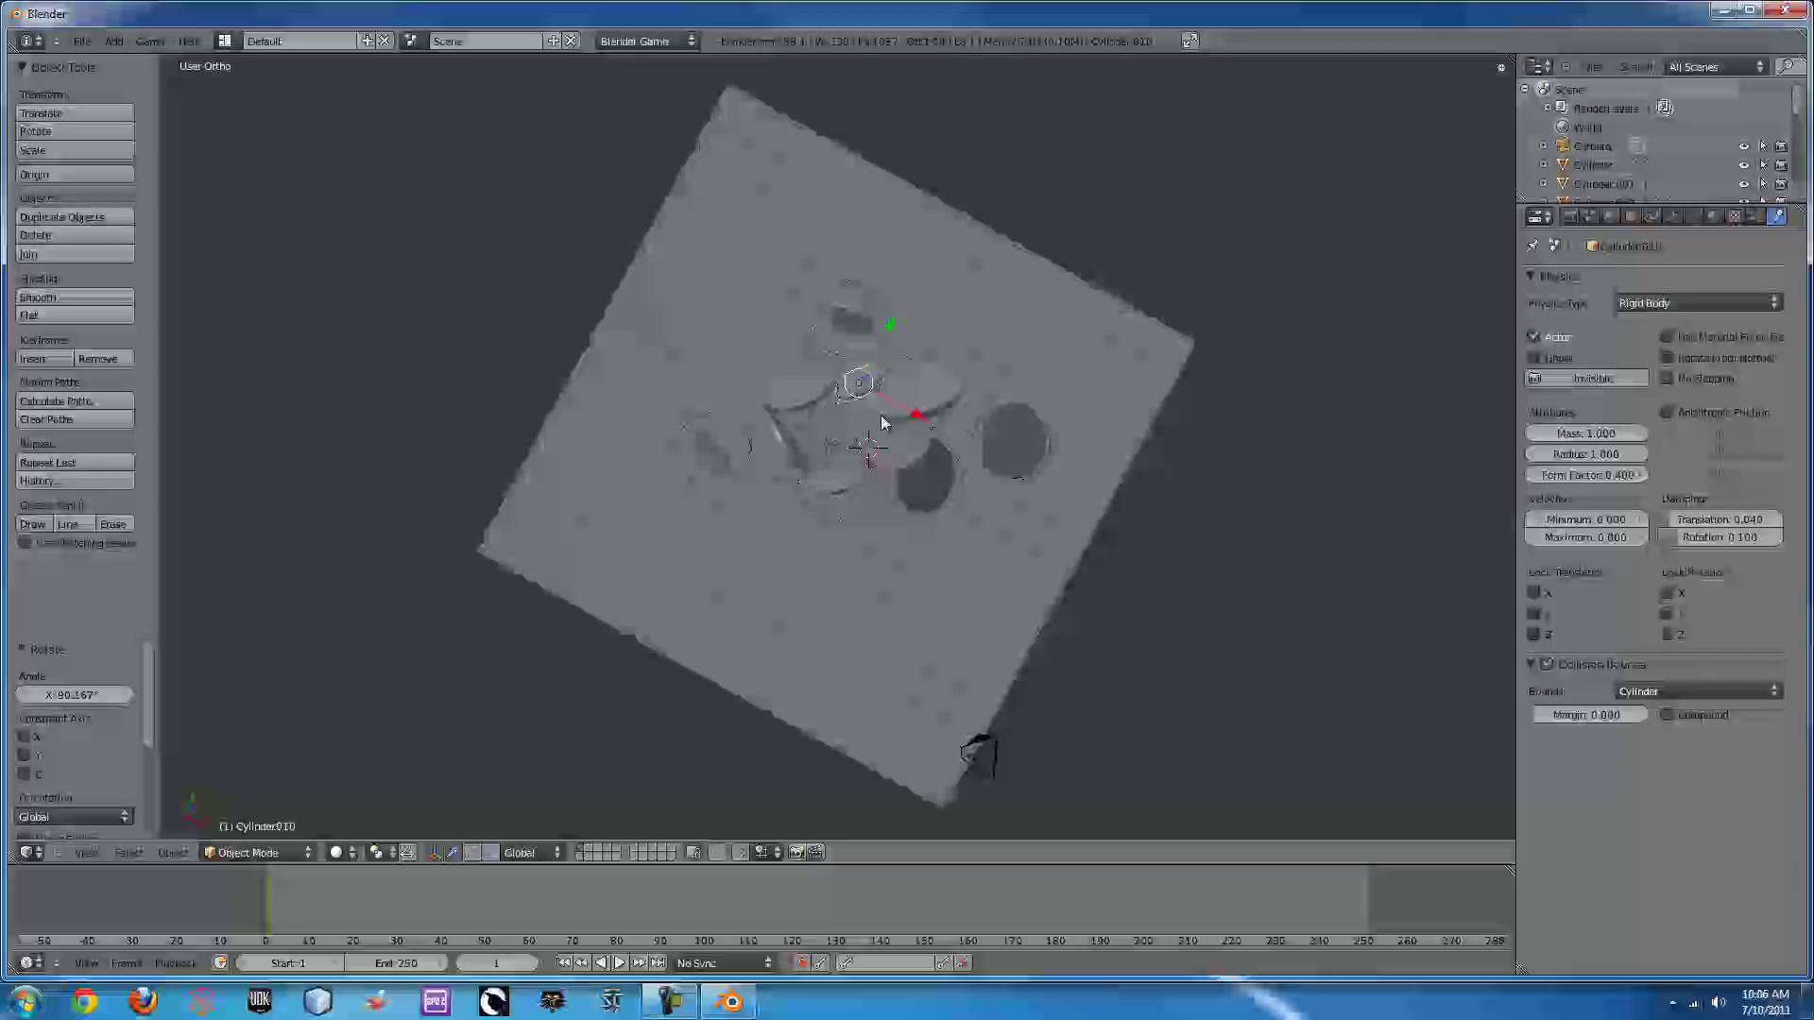
pyautogui.hotkey('shift', 'd')
pyautogui.click(1034, 593)
pyautogui.press('r')
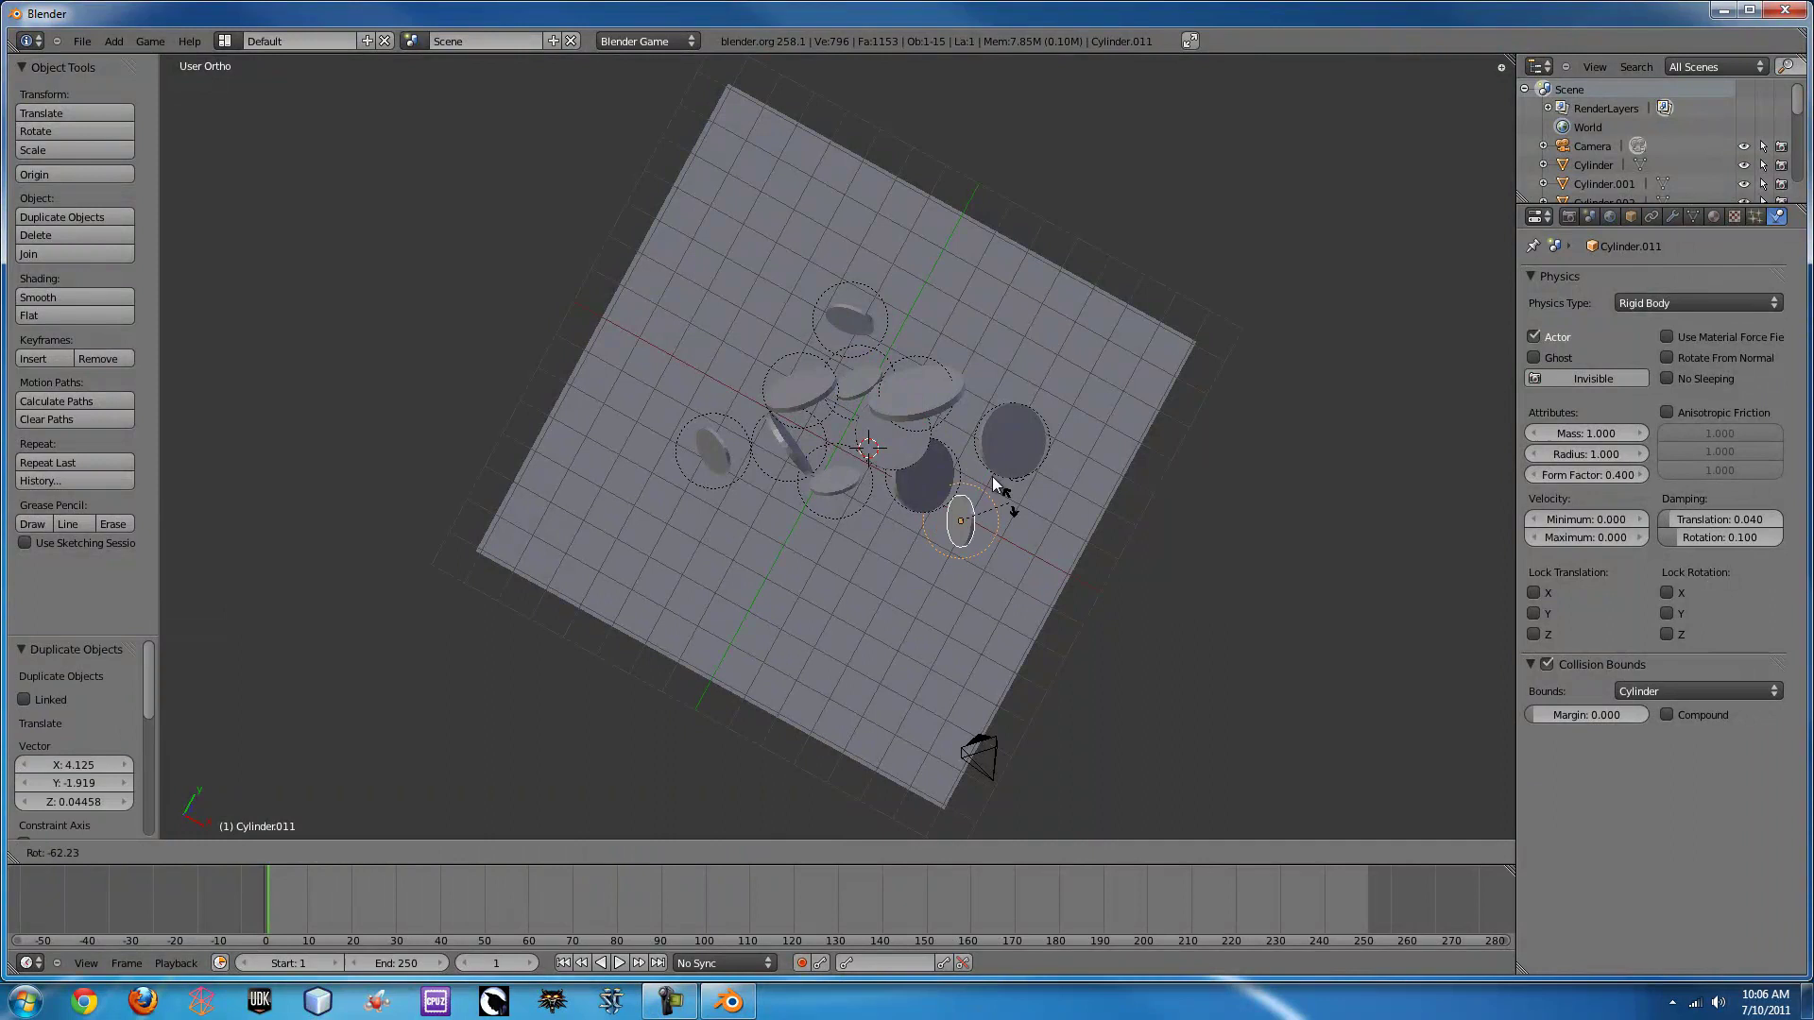
pyautogui.click(1006, 455)
pyautogui.moveTo(1006, 455); pyautogui.dragTo(915, 150, button='middle')
# - Add three more coin copies, tilting them about the global X axis
pyautogui.hotkey('shift', 'd')
pyautogui.click(869, 316)
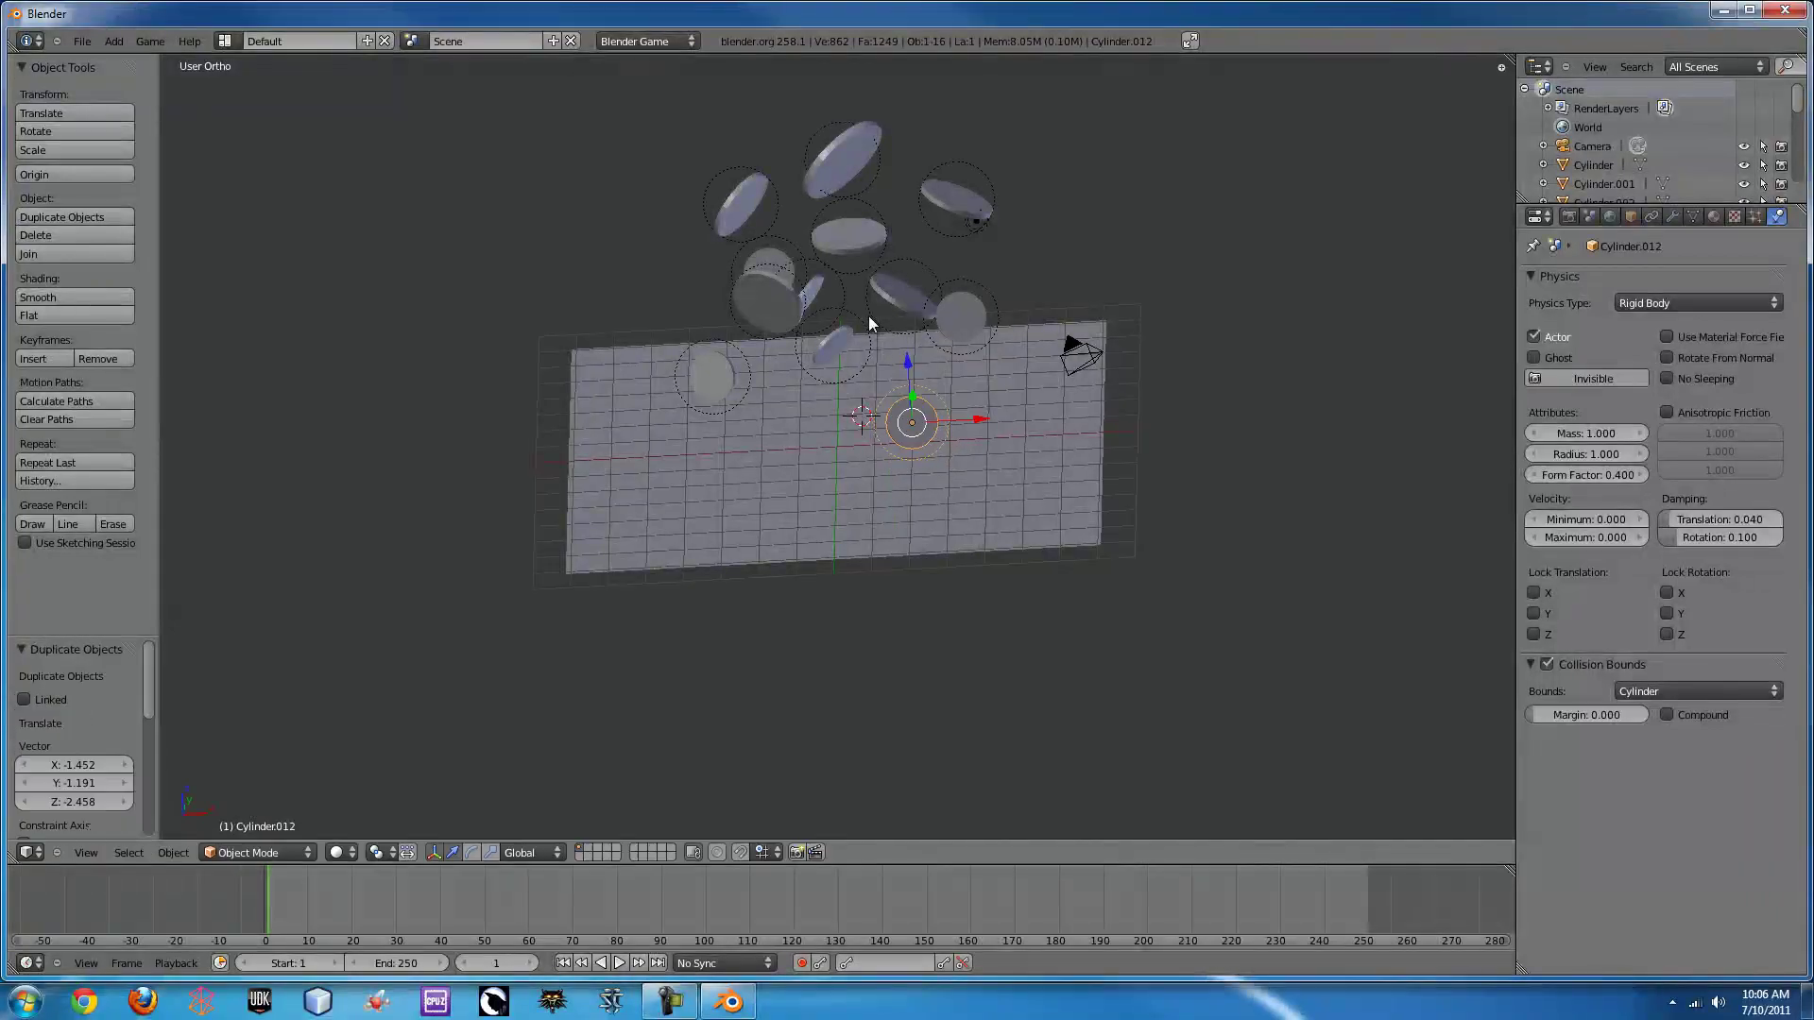
pyautogui.press('r')
pyautogui.click(914, 362)
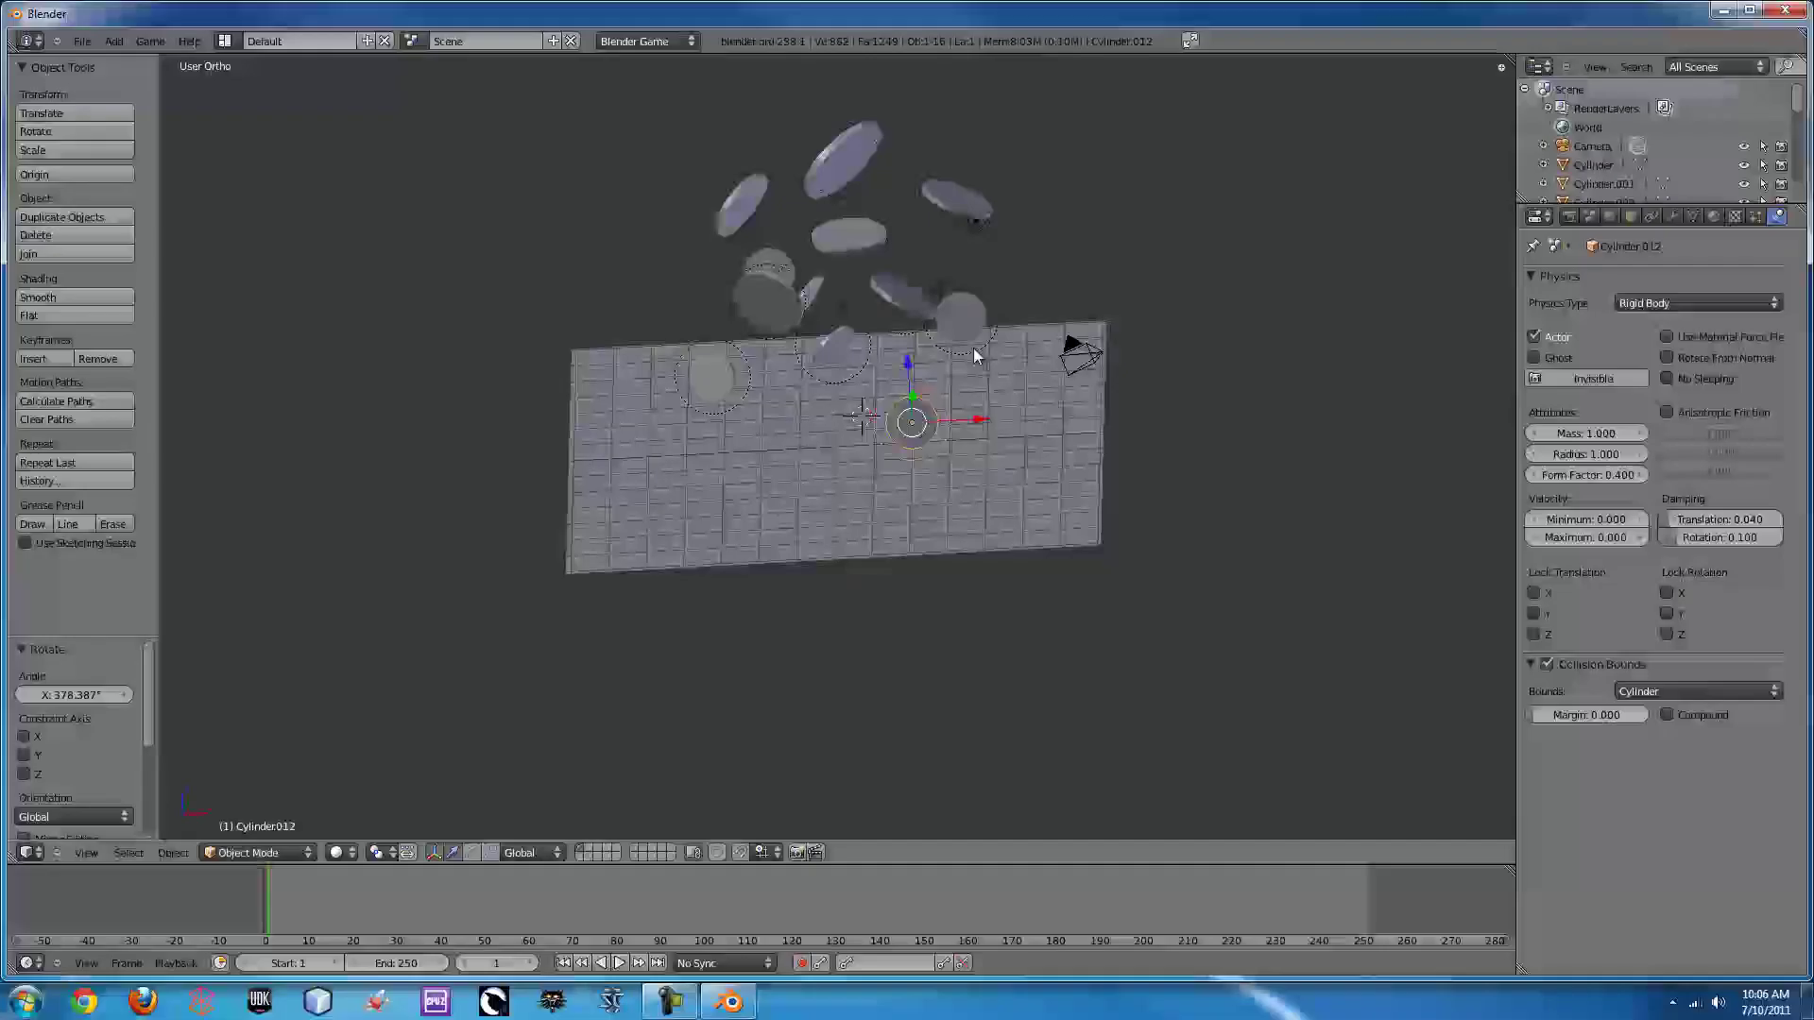
pyautogui.press('r')
pyautogui.press('x')
pyautogui.click(956, 453)
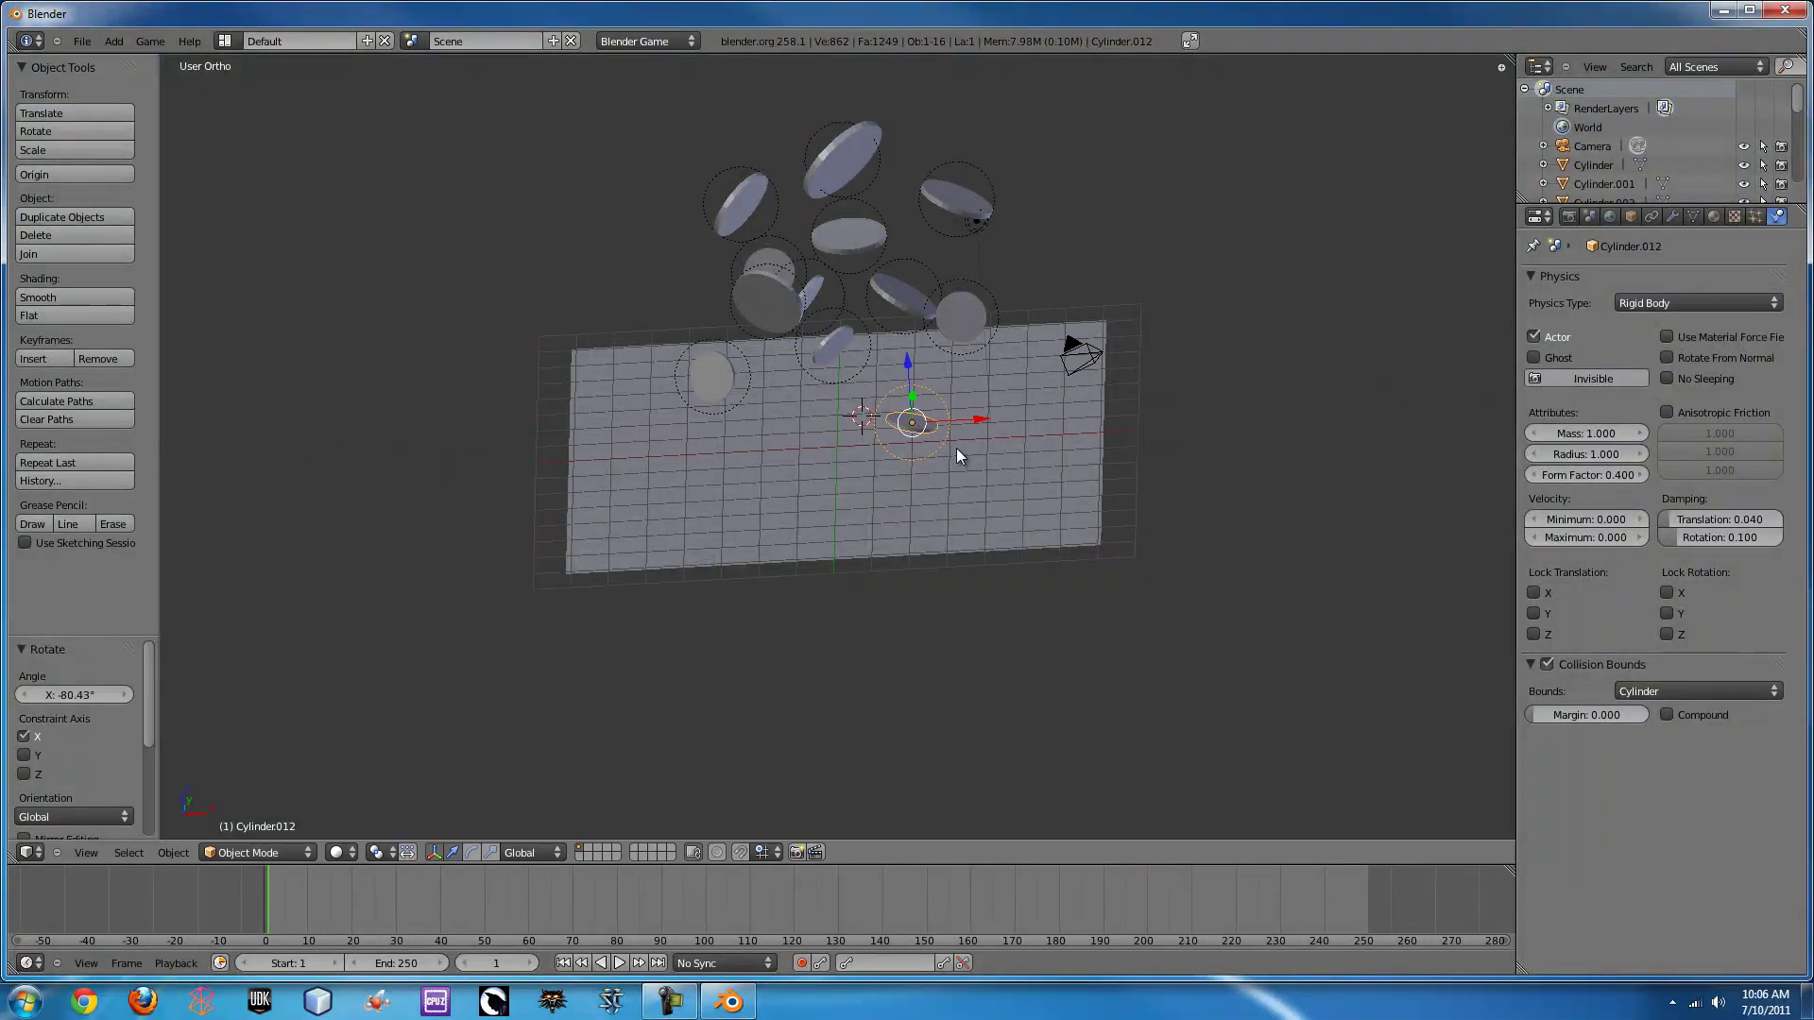
pyautogui.hotkey('shift', 'd')
pyautogui.click(931, 384)
pyautogui.press('r')
pyautogui.press('x')
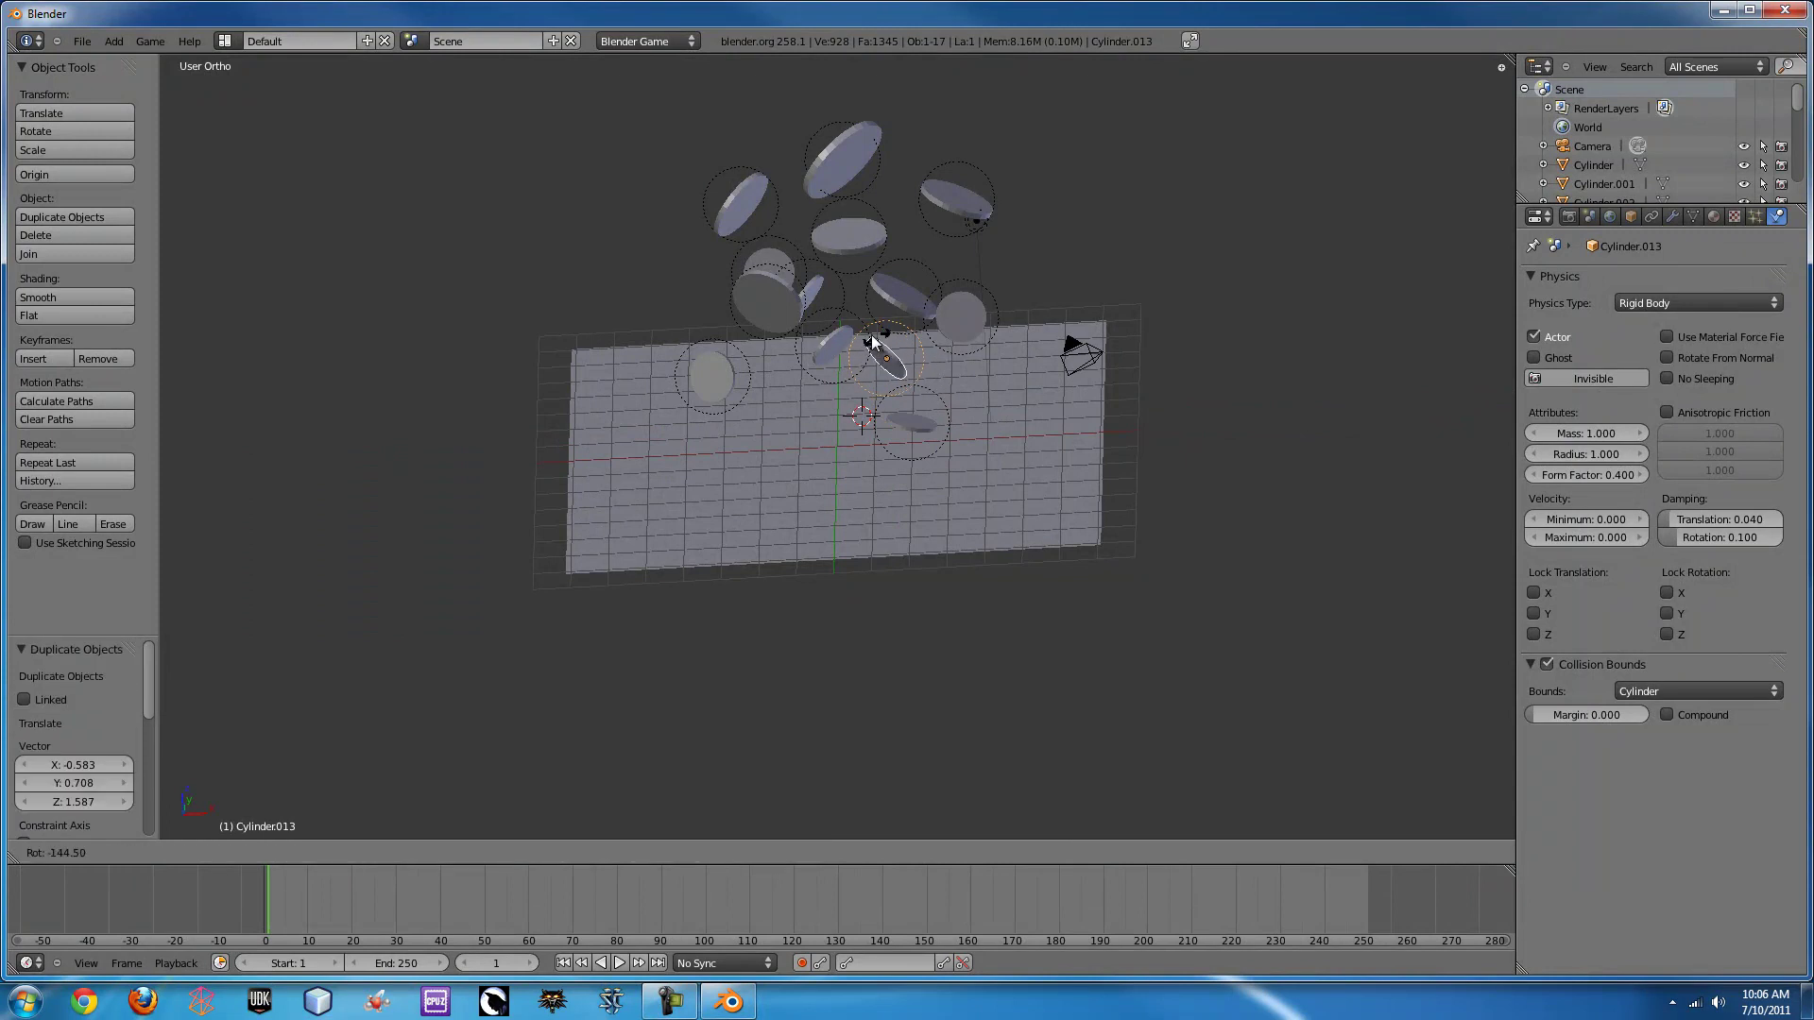
pyautogui.click(802, 403)
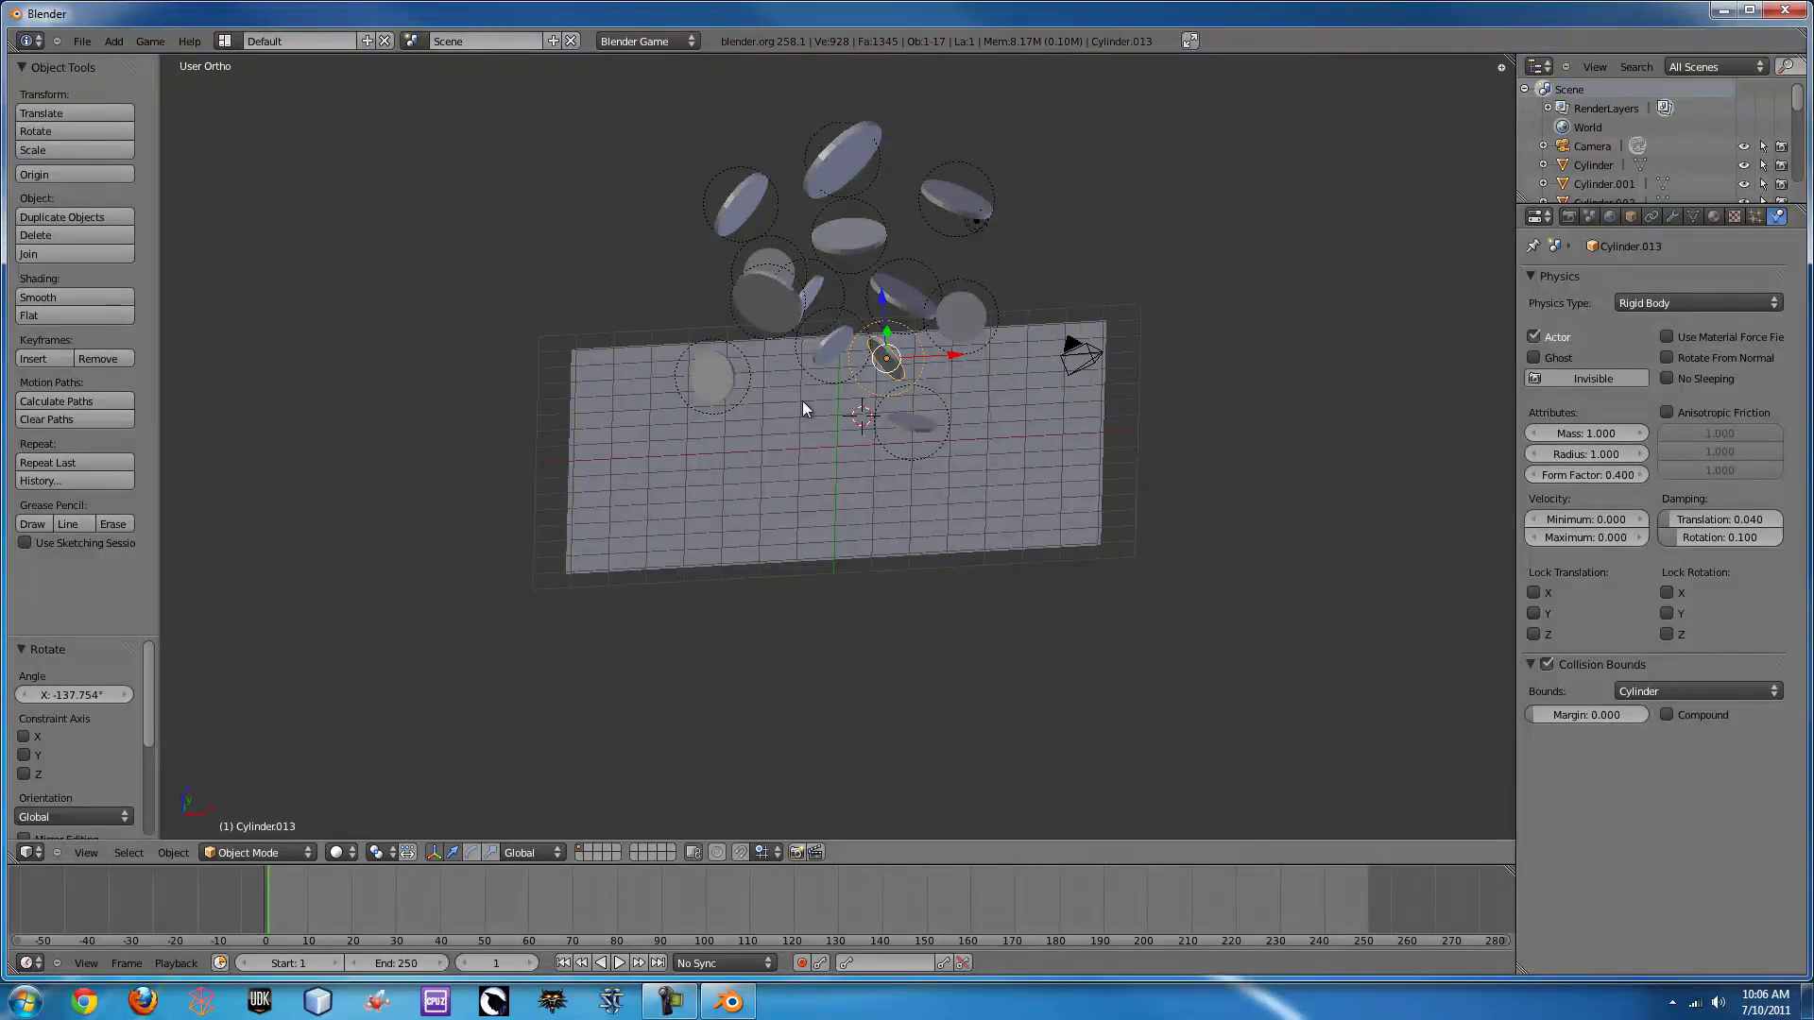
pyautogui.hotkey('shift', 'd')
pyautogui.click(695, 450)
# - Preview the coins falling into a pile on the plane, then stop and select the top disc
pyautogui.moveTo(792, 249); pyautogui.dragTo(1145, 227, button='middle')
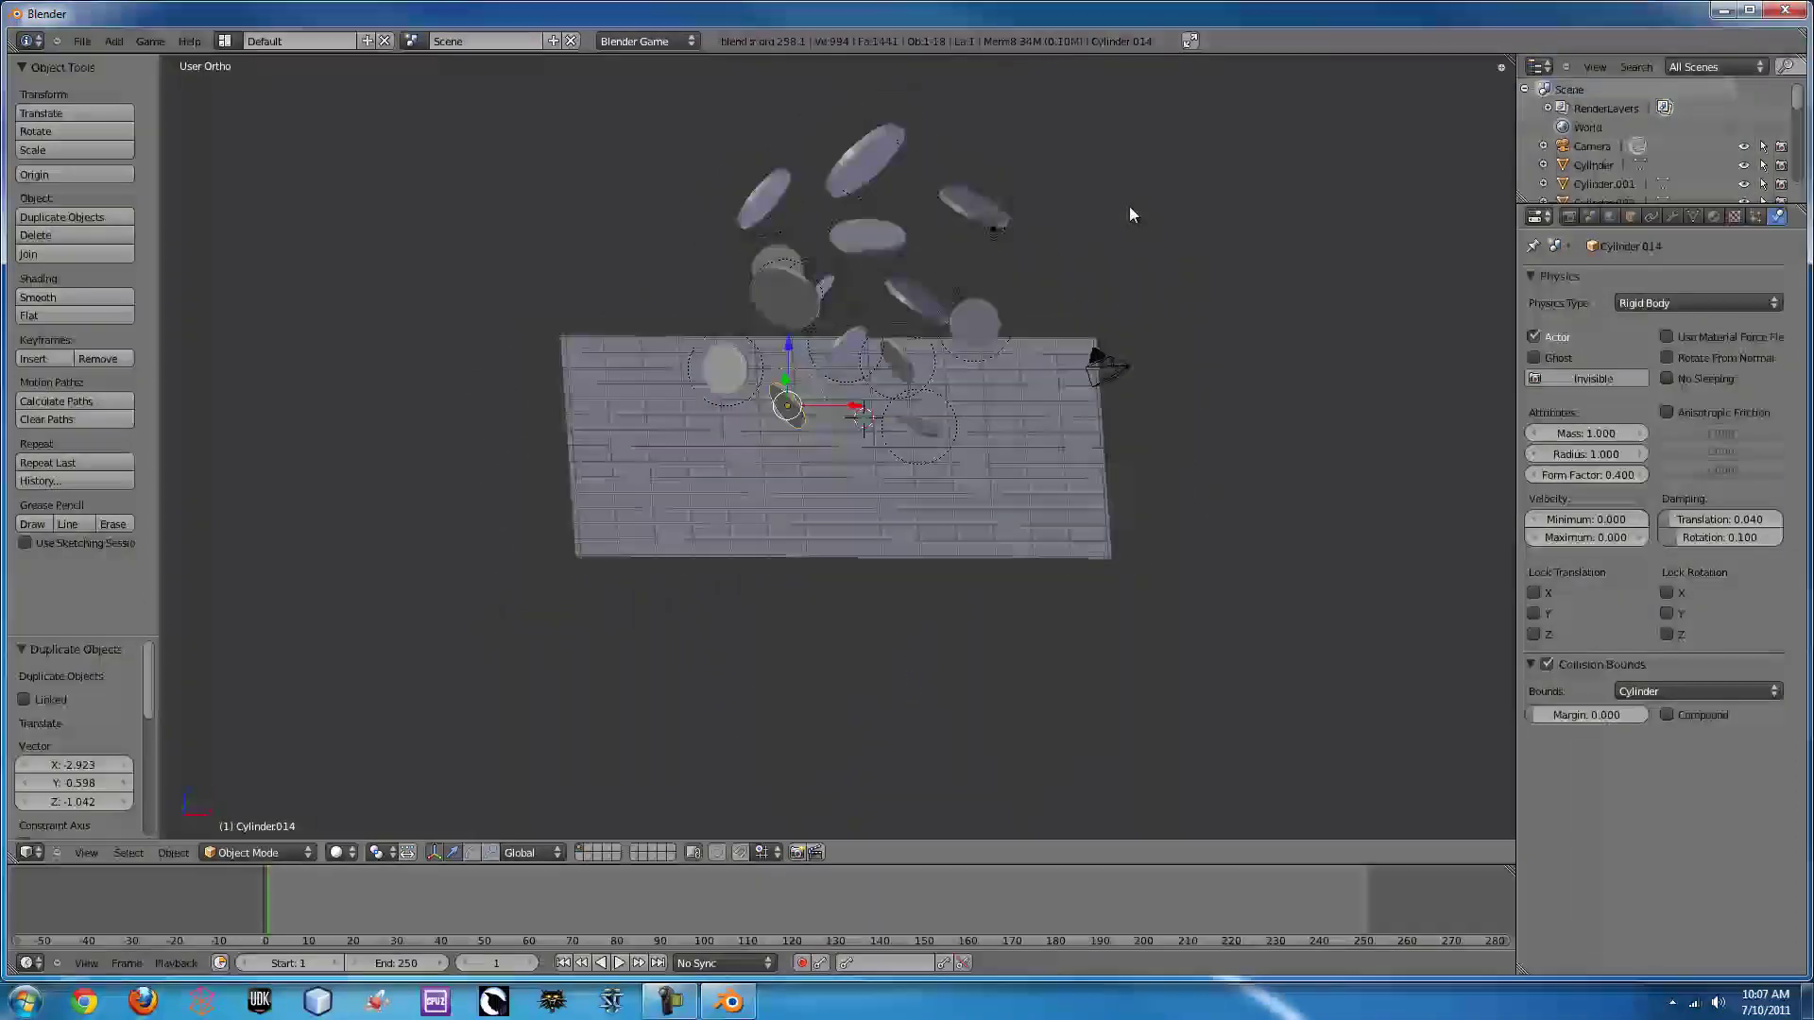
pyautogui.press('p')
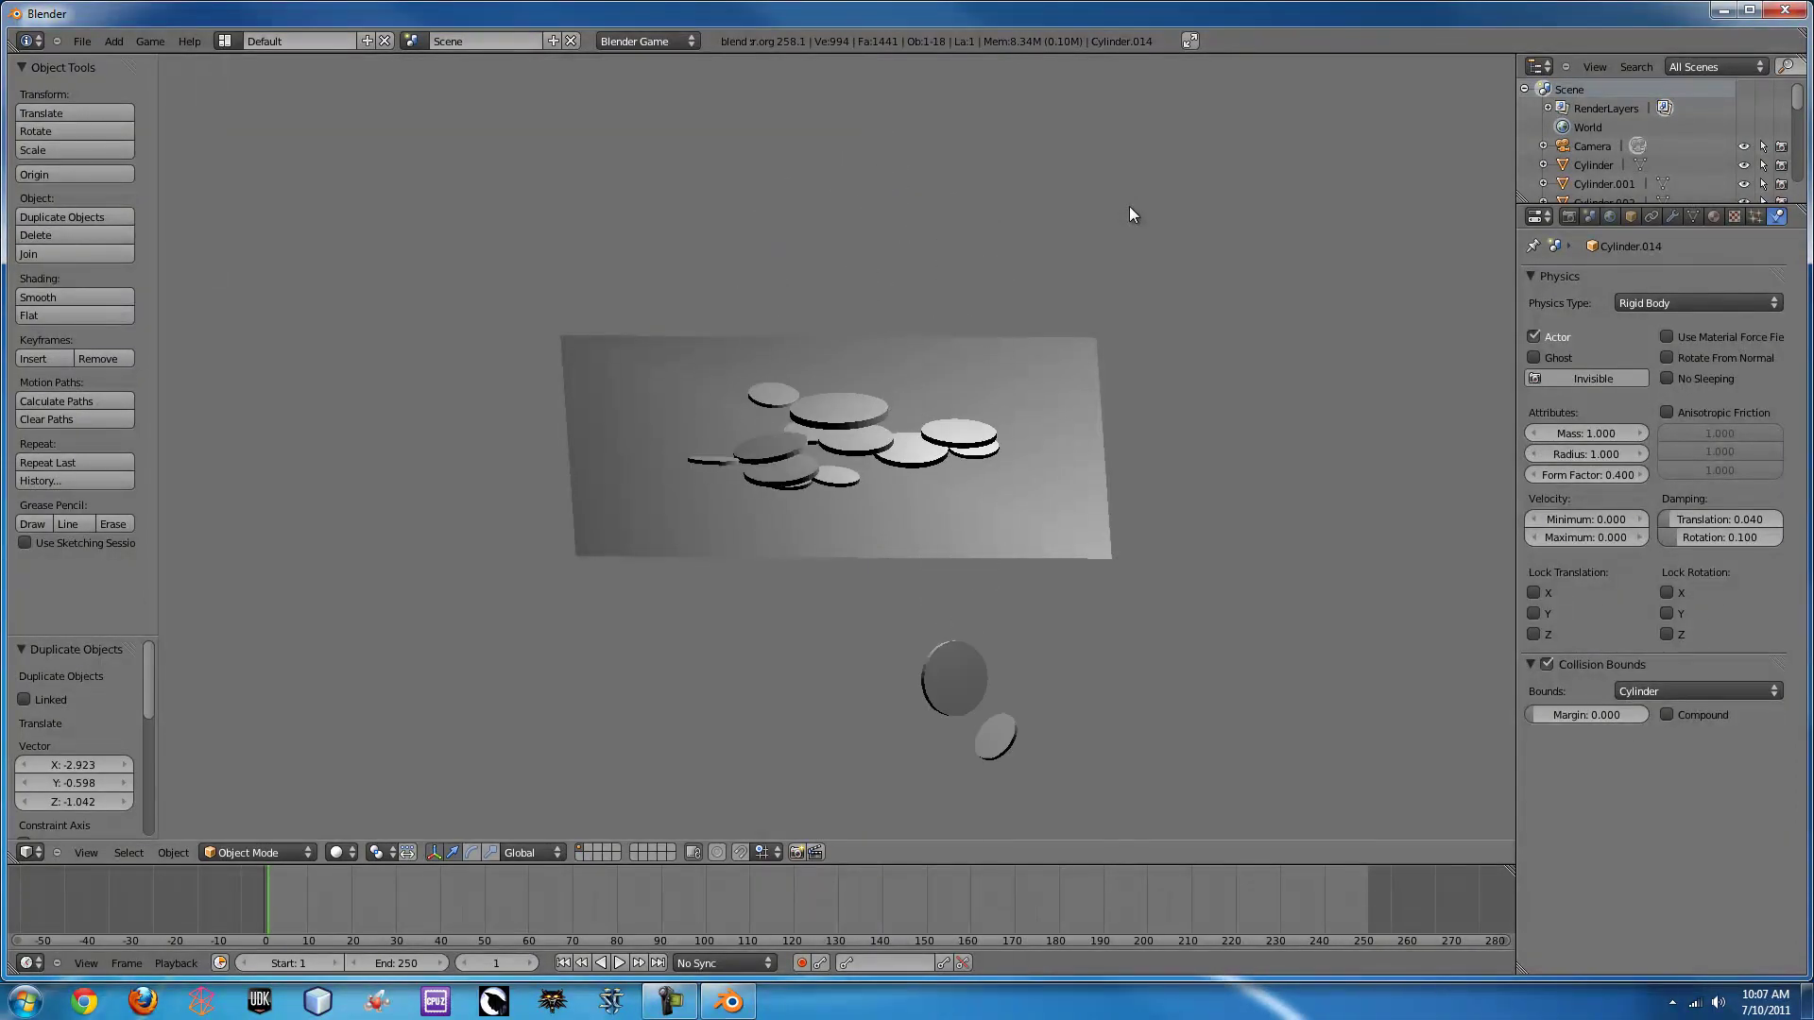
pyautogui.press('Escape')
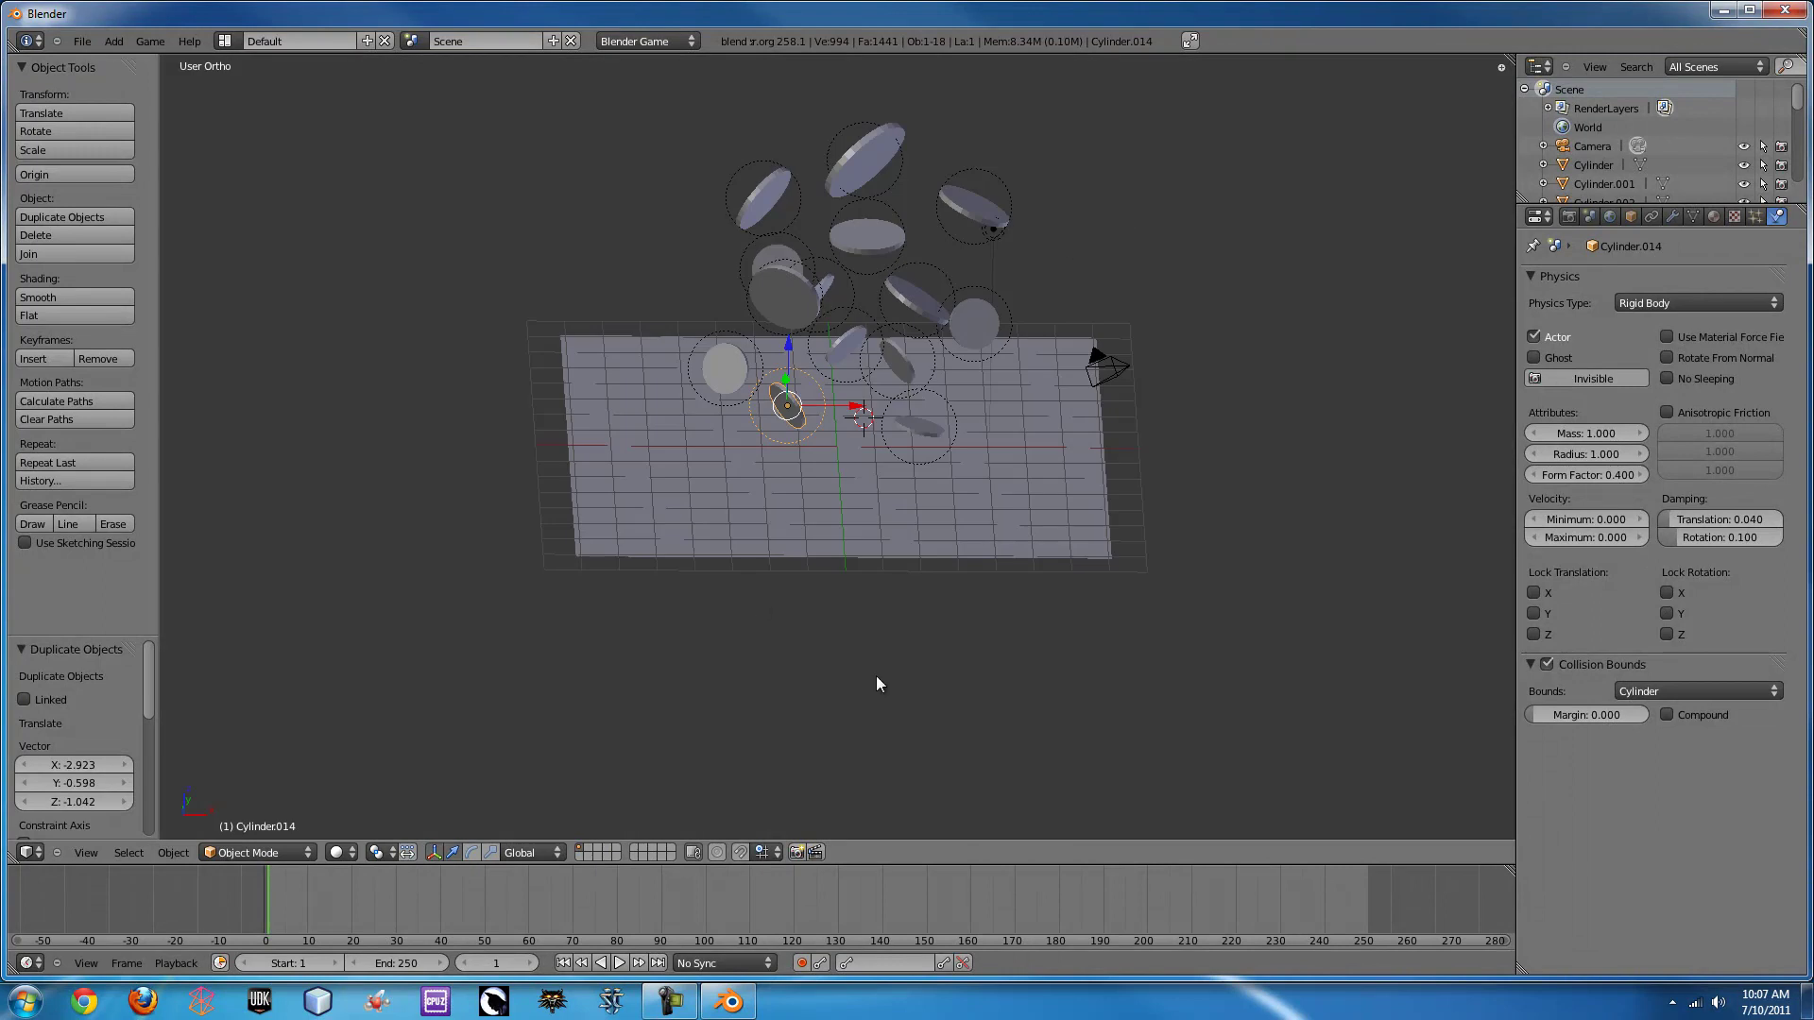
pyautogui.moveTo(876, 677); pyautogui.dragTo(954, 515, button='middle')
pyautogui.rightClick(652, 236)
# - Deselect everything and enable Game > Record Animation
pyautogui.press('a')
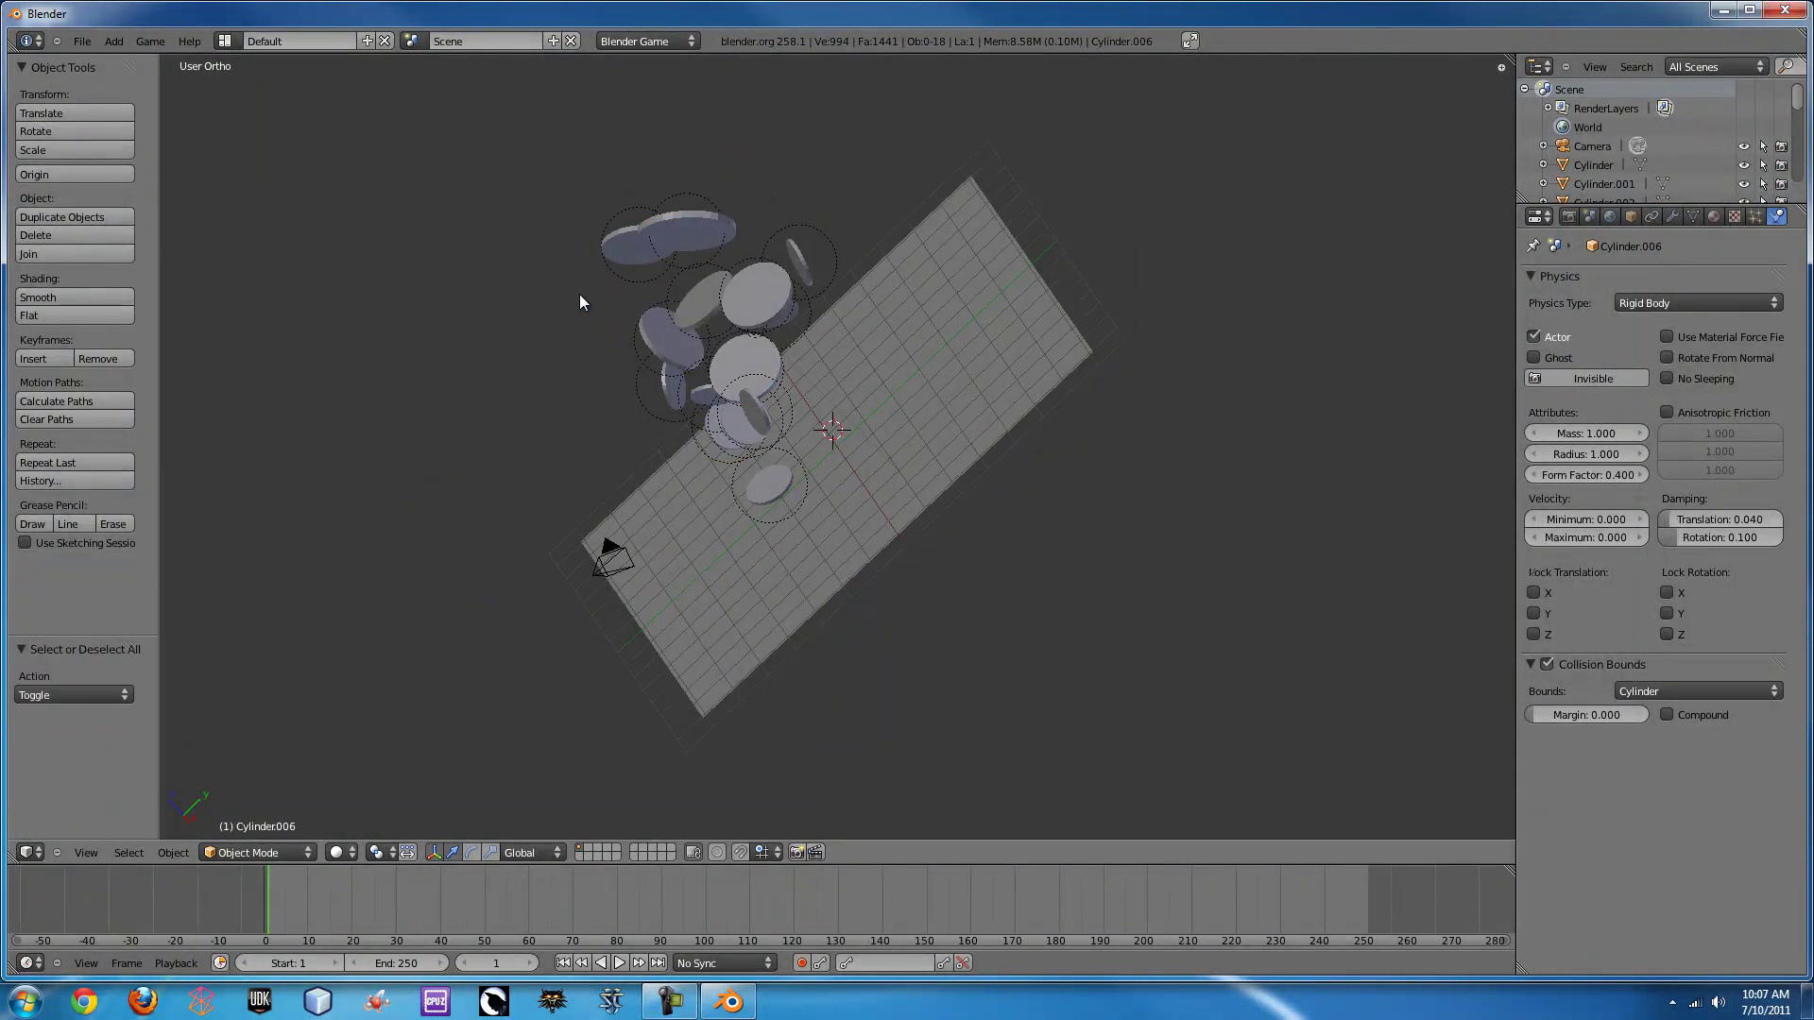
pyautogui.moveTo(581, 293); pyautogui.dragTo(229, 44, button='middle')
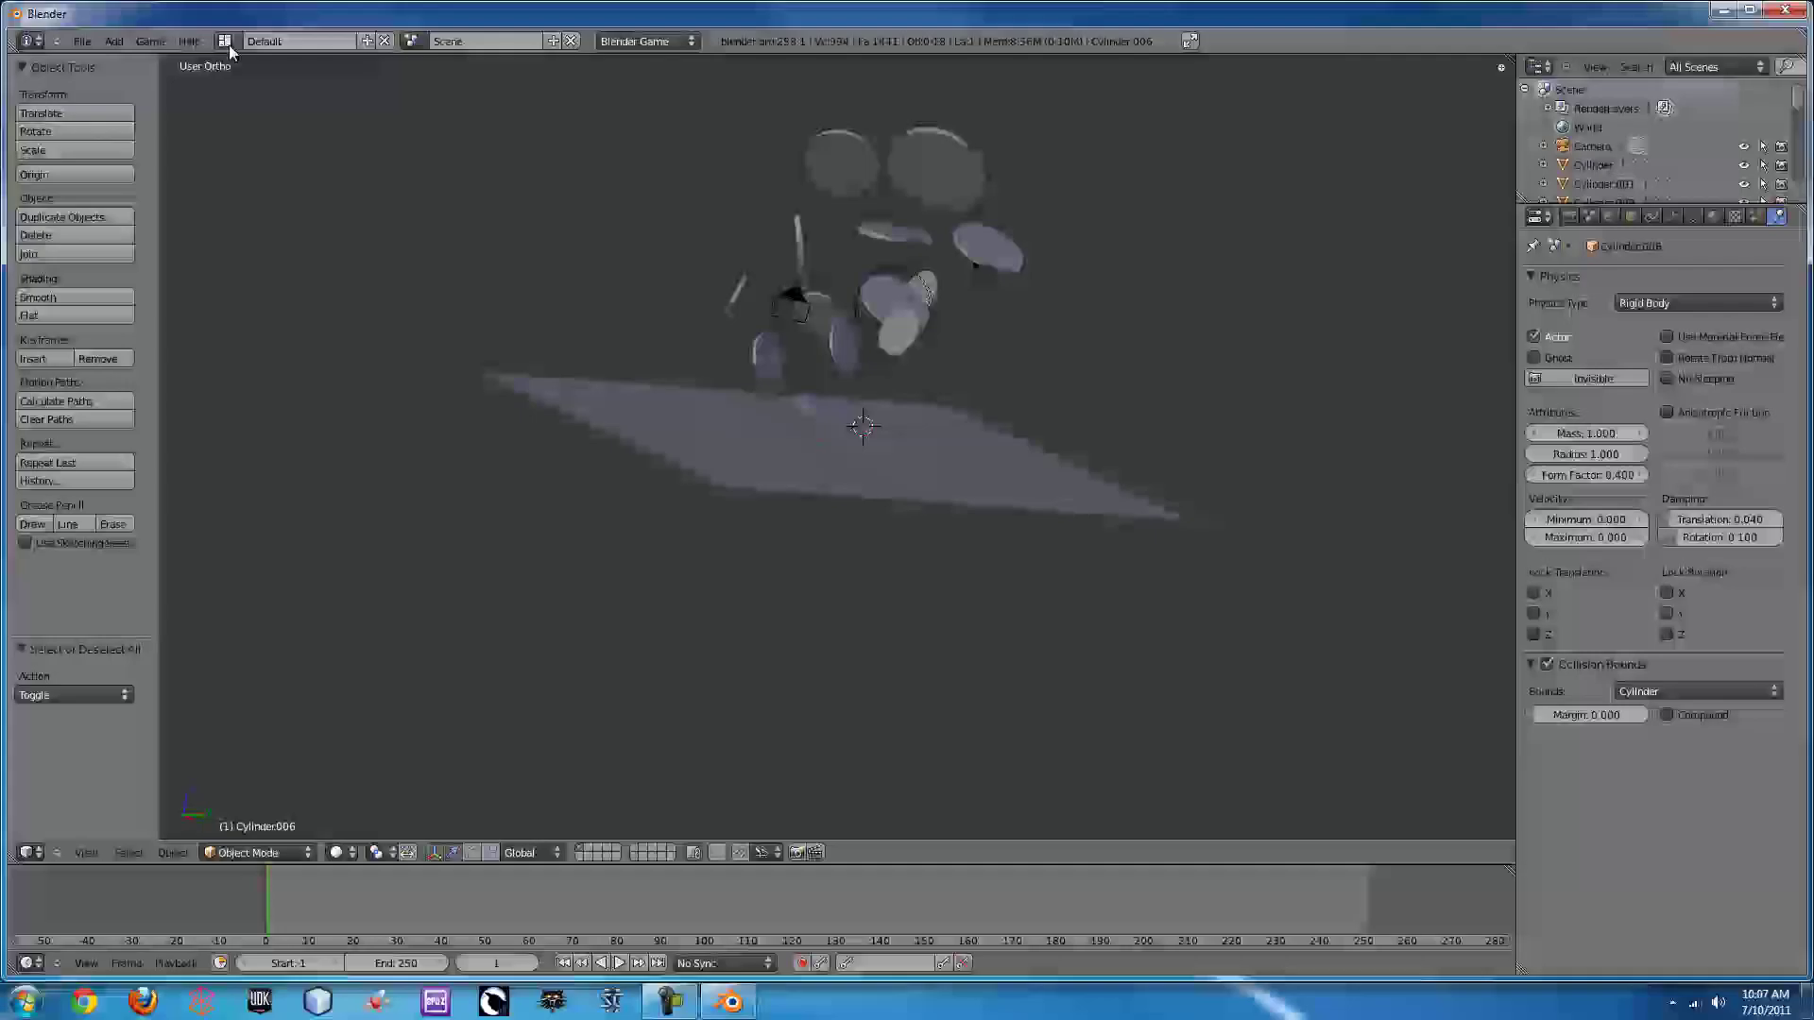
pyautogui.click(162, 41)
pyautogui.click(174, 161)
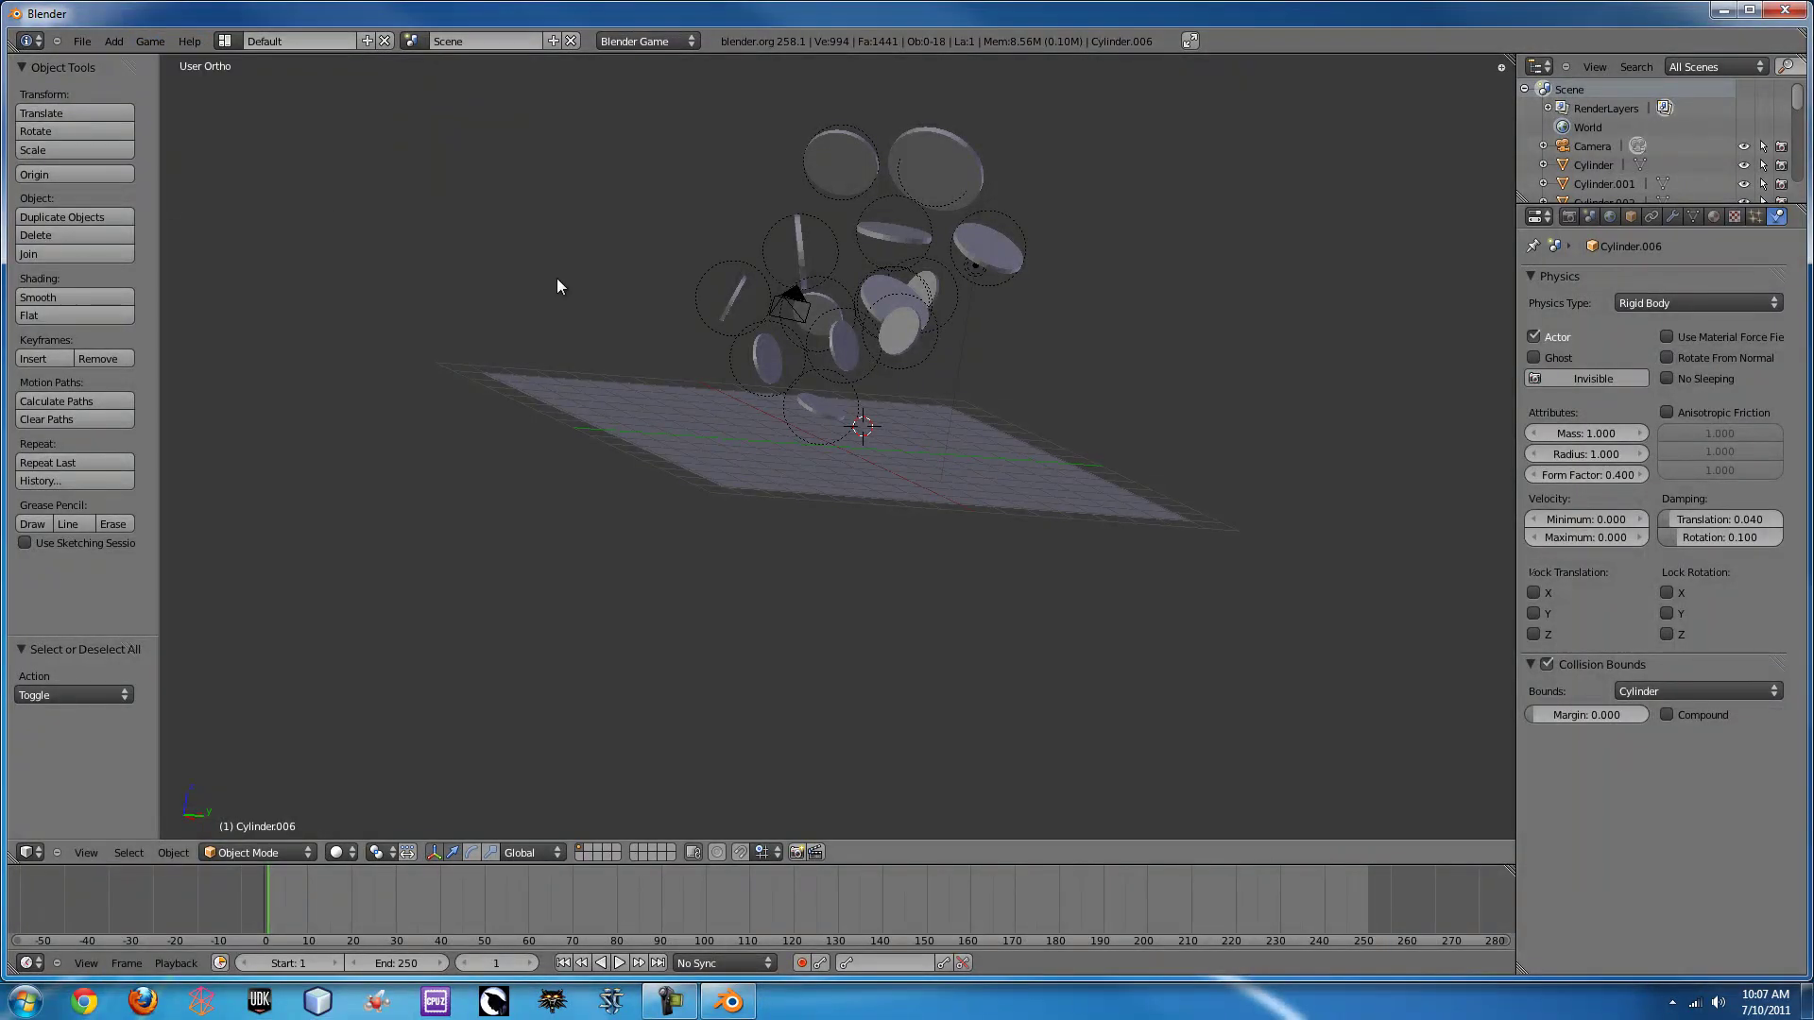
# - Run the simulation to record keyframes, then play back the baked fall with Alt+A
pyautogui.moveTo(843, 348); pyautogui.dragTo(712, 466, button='middle')
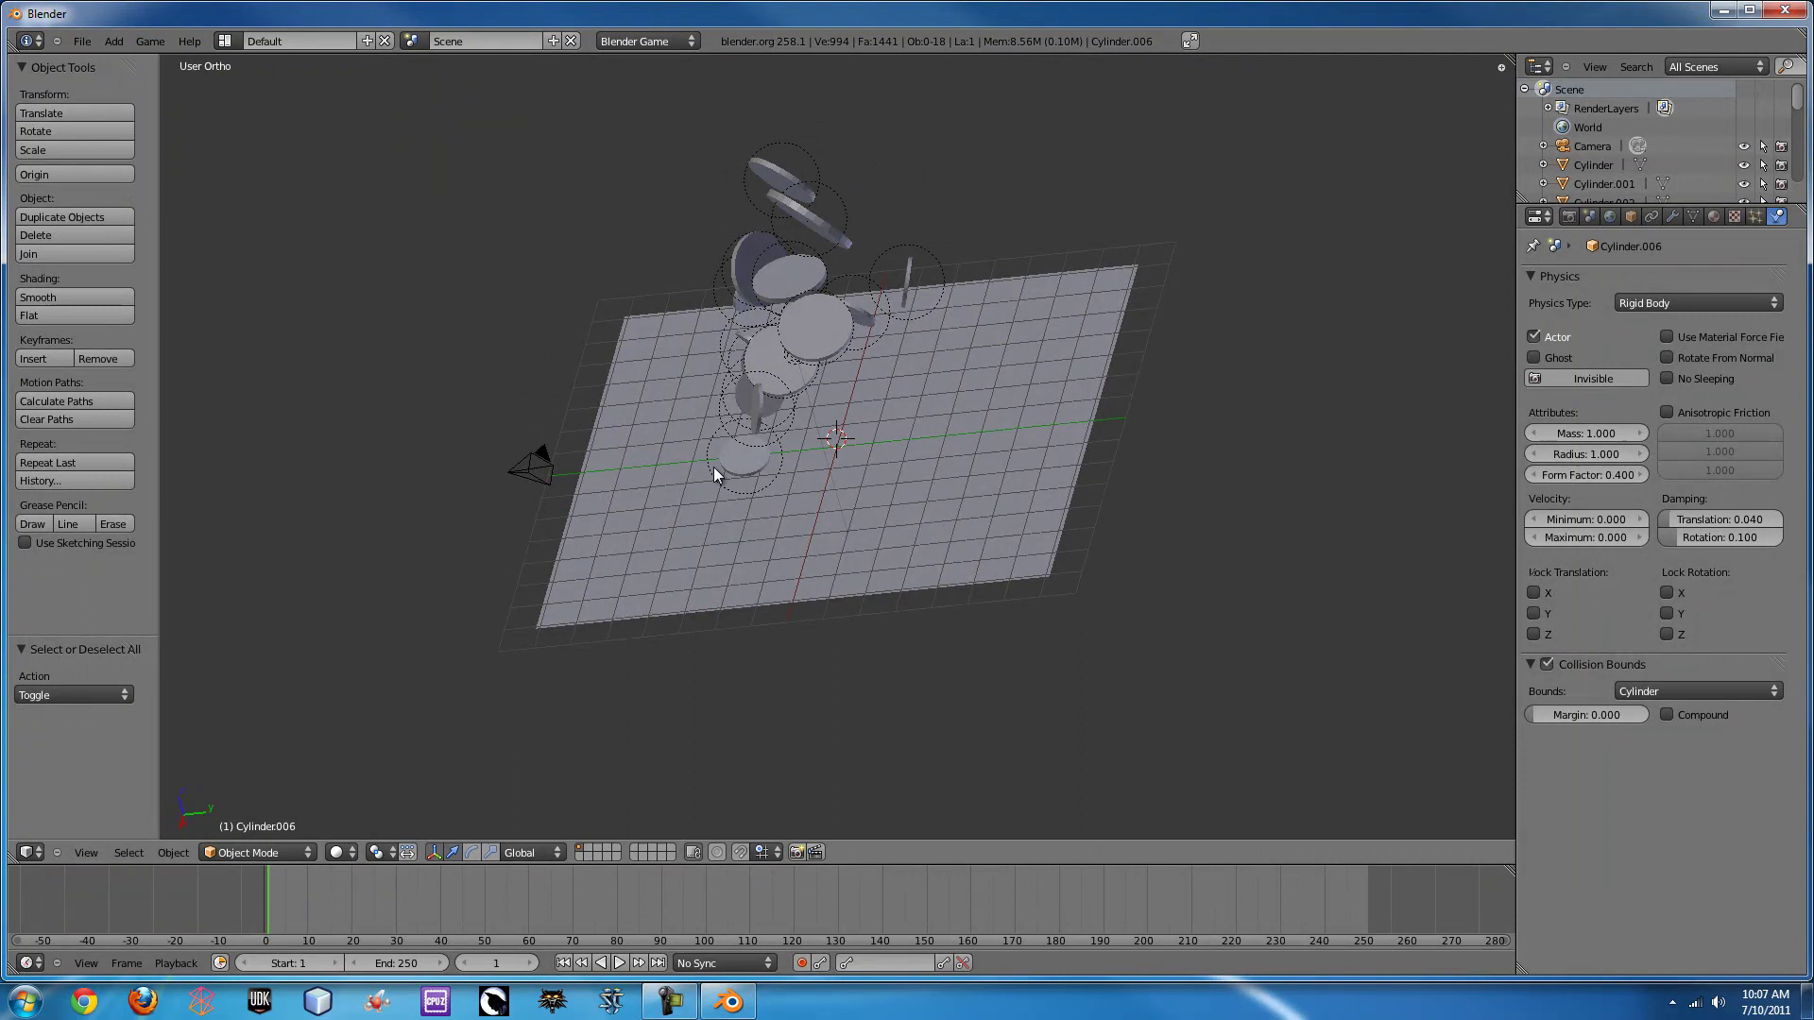
pyautogui.press('p')
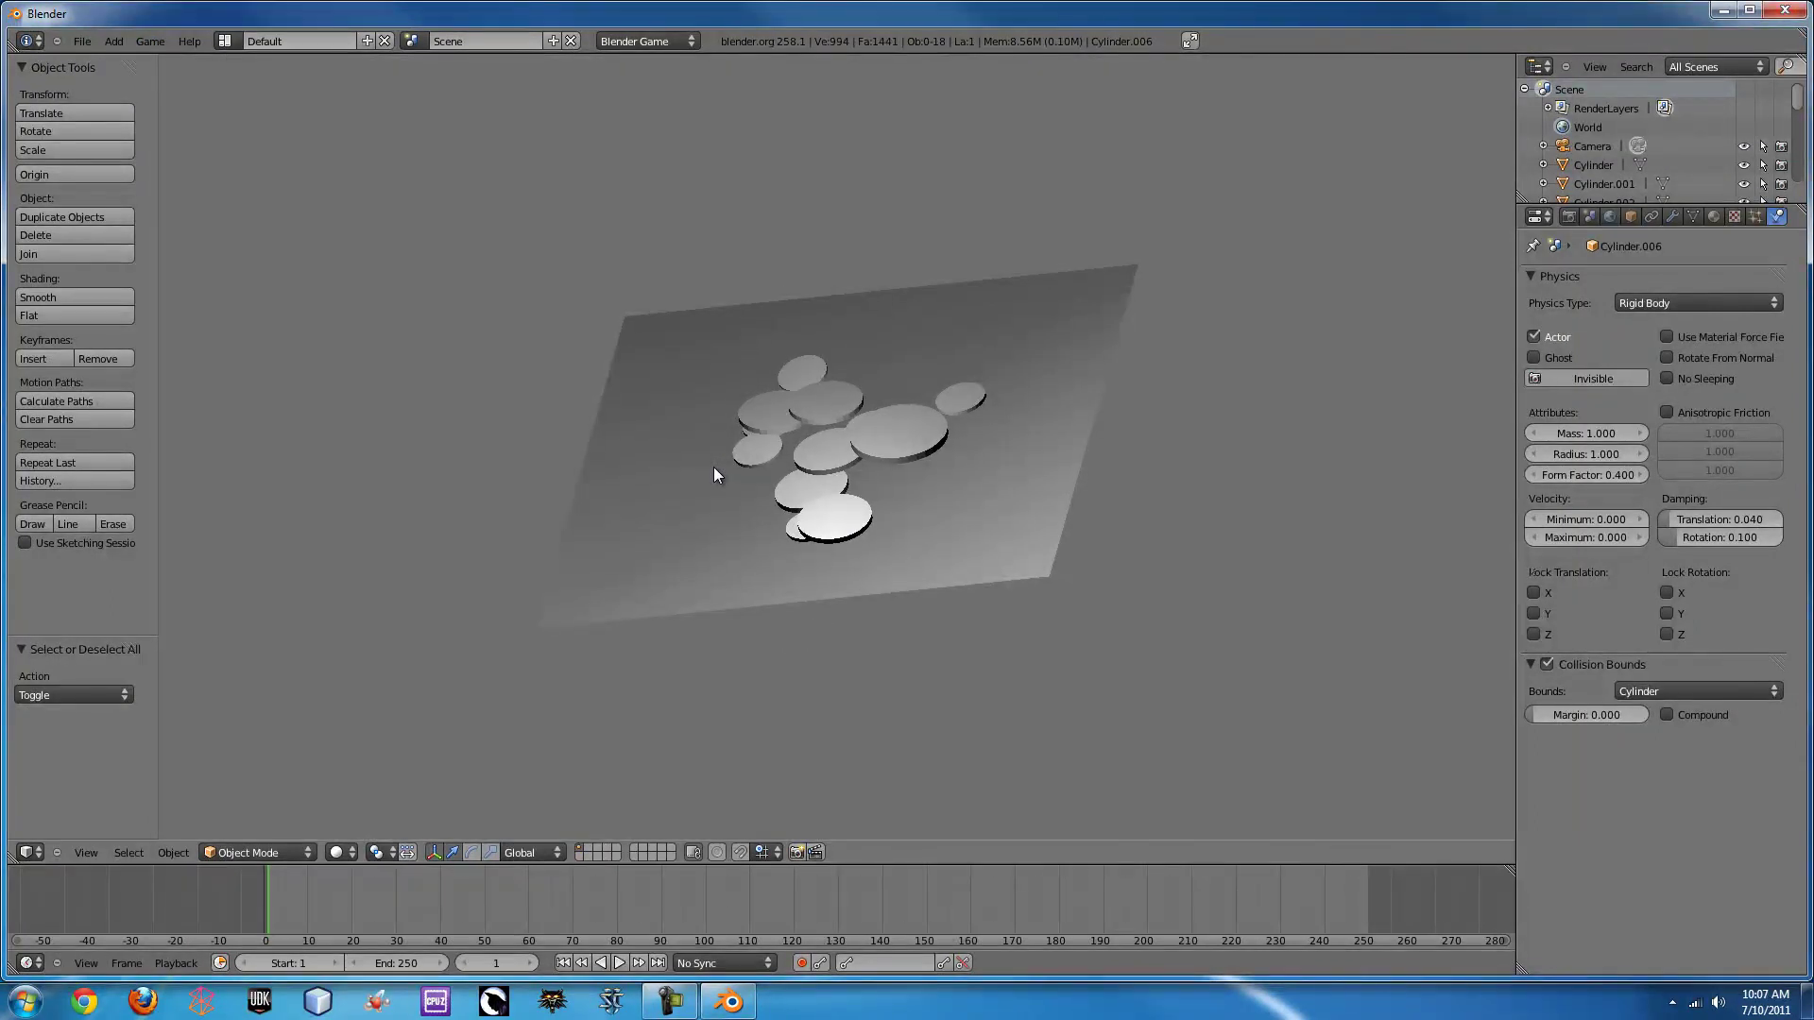
pyautogui.press('Escape')
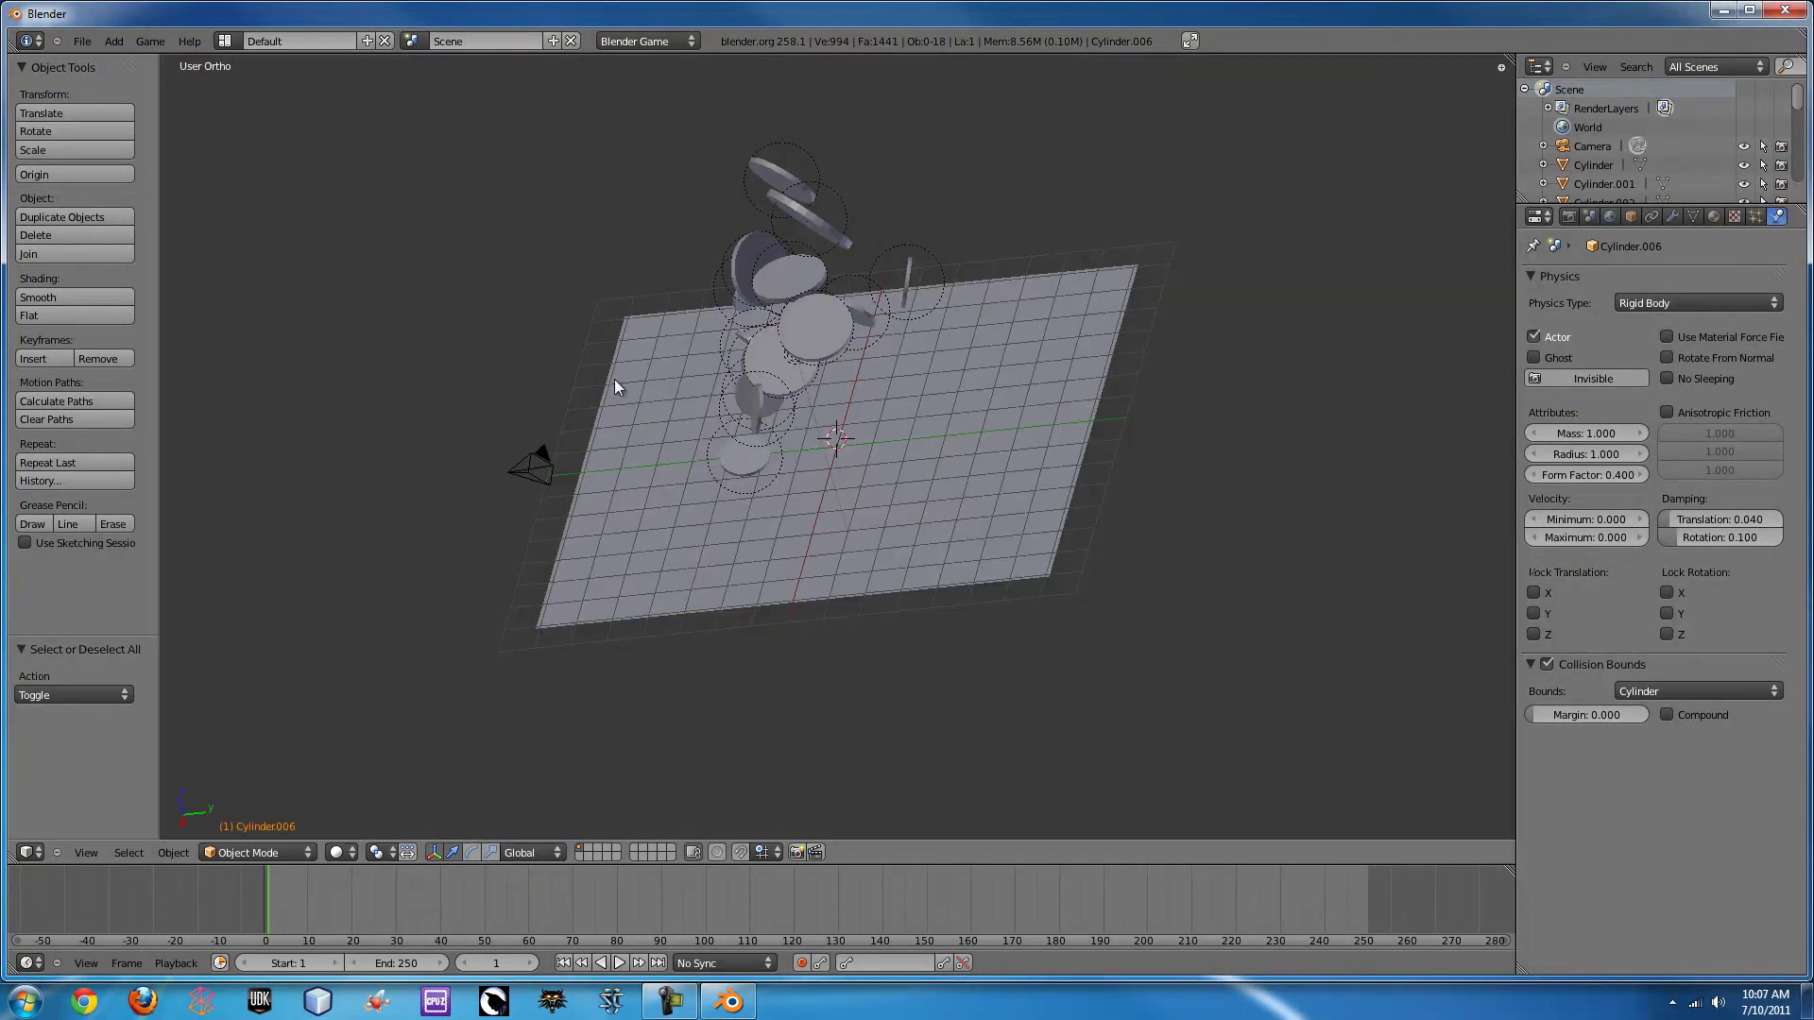
pyautogui.press('p')
pyautogui.hotkey('alt', 'a')
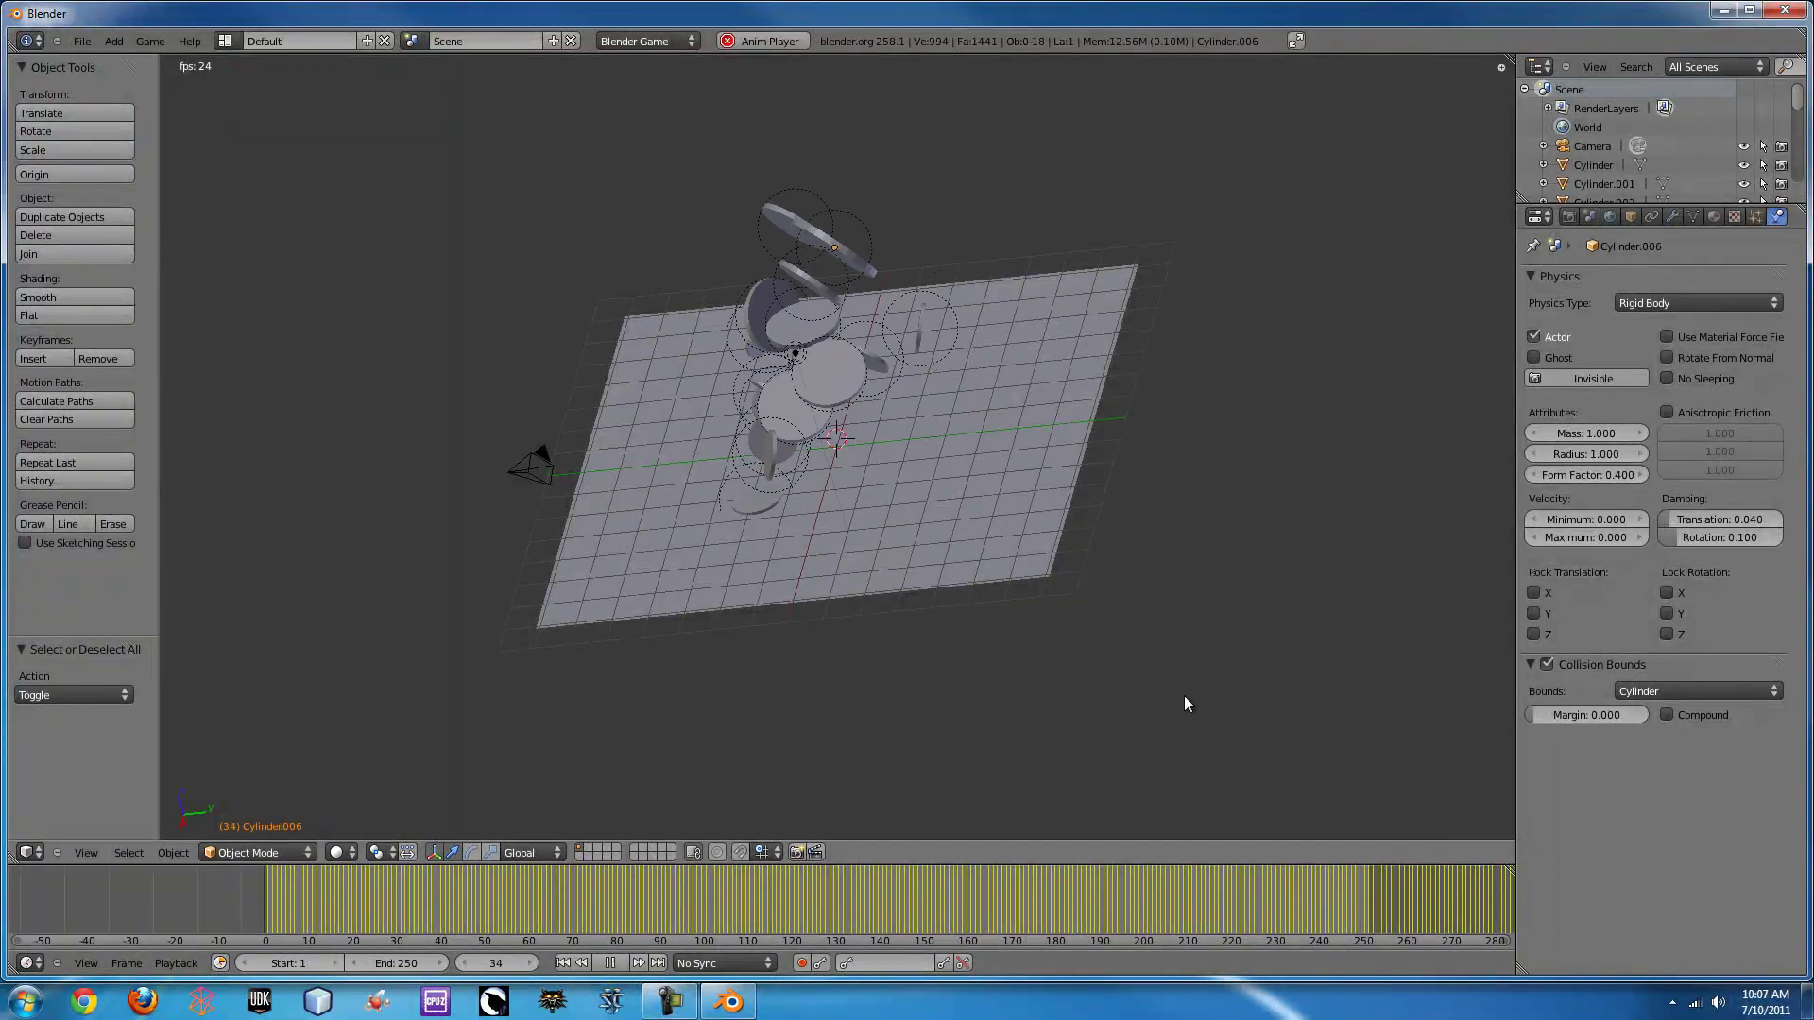
# - Stop playback and switch the render engine to Blender Render
pyautogui.click(609, 963)
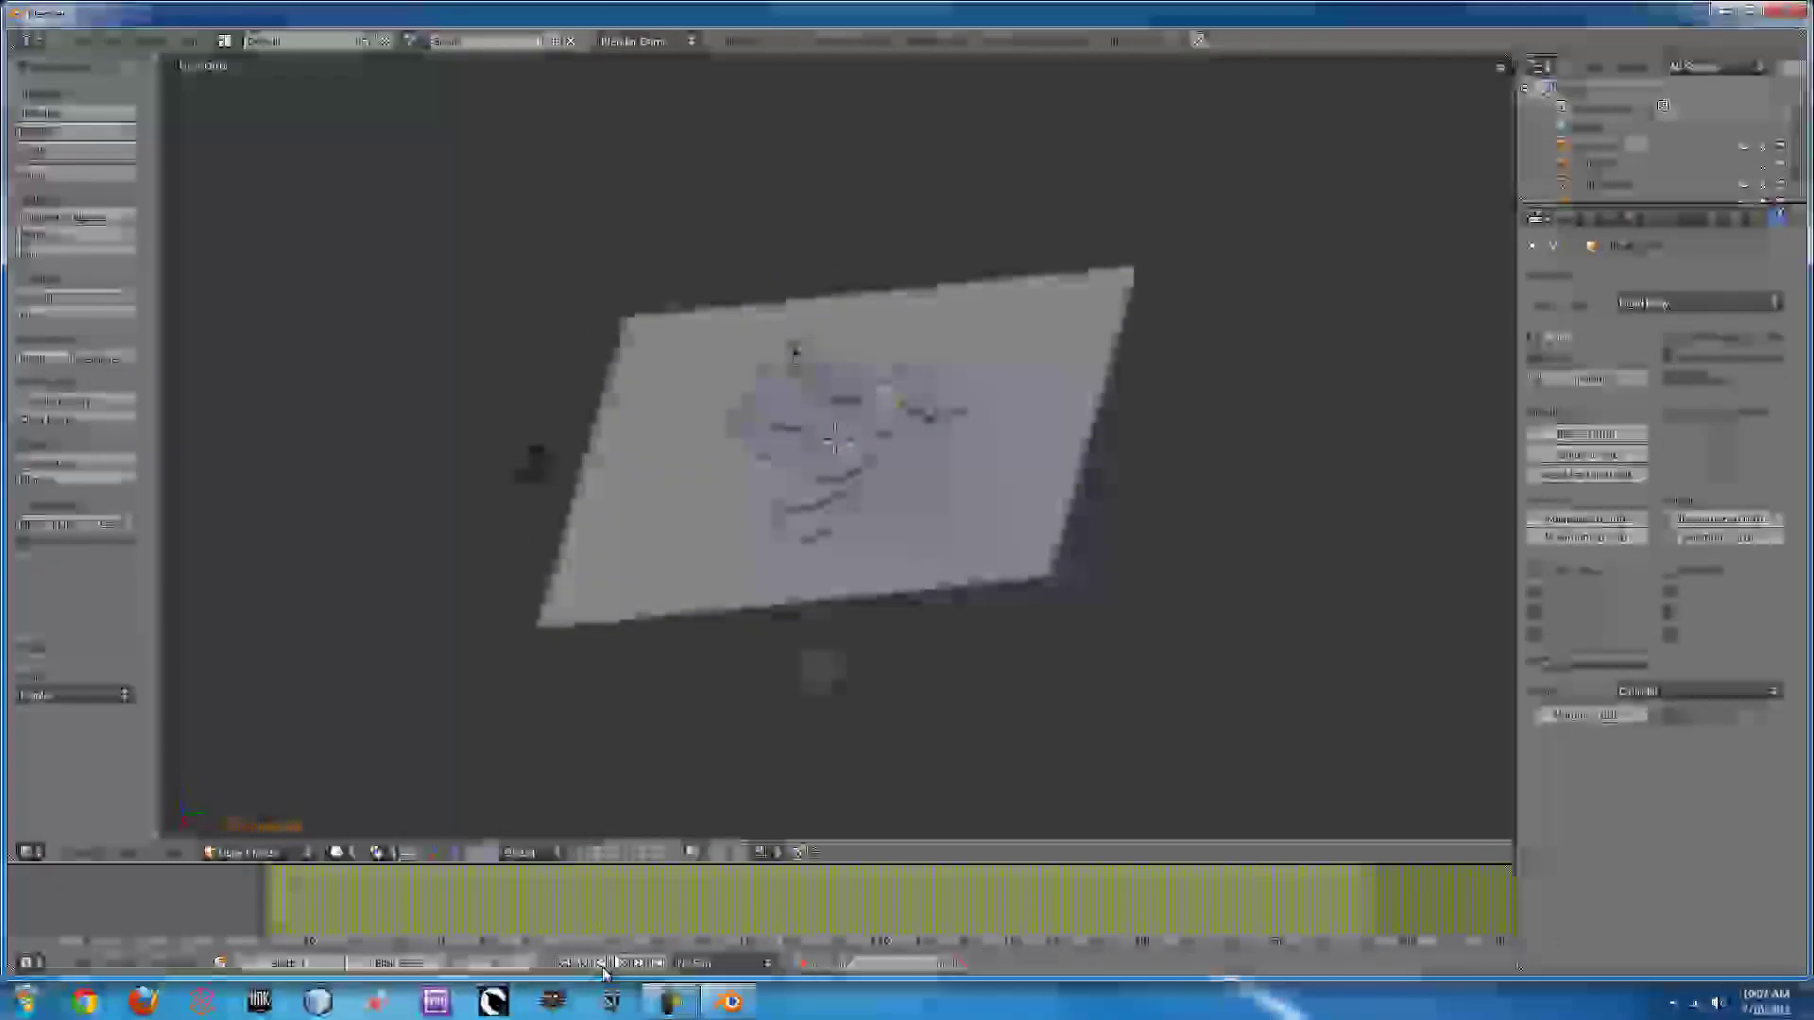
pyautogui.click(648, 41)
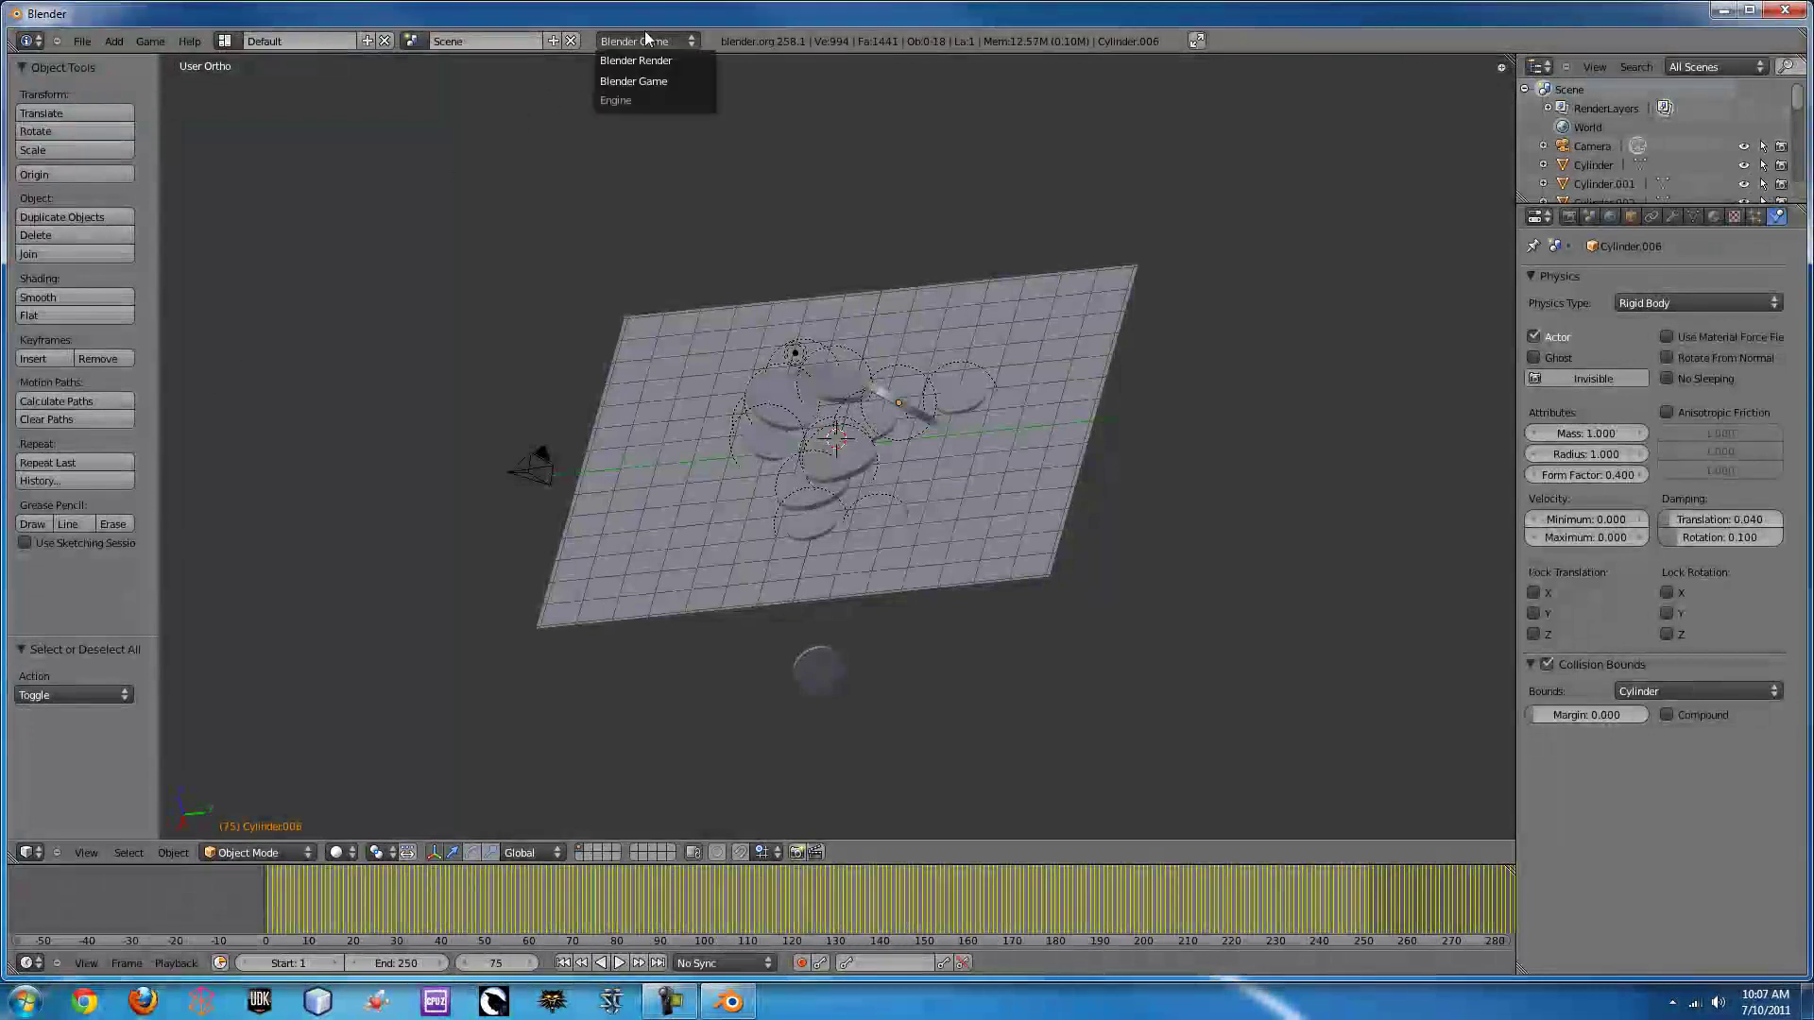
pyautogui.click(638, 55)
pyautogui.click(619, 921)
# - Scrub the timeline to frame 86 to check the baked fall, then select the ground plane
pyautogui.moveTo(620, 920); pyautogui.dragTo(644, 882)
pyautogui.moveTo(1109, 705); pyautogui.dragTo(701, 604, button='middle')
pyautogui.rightClick(705, 603)
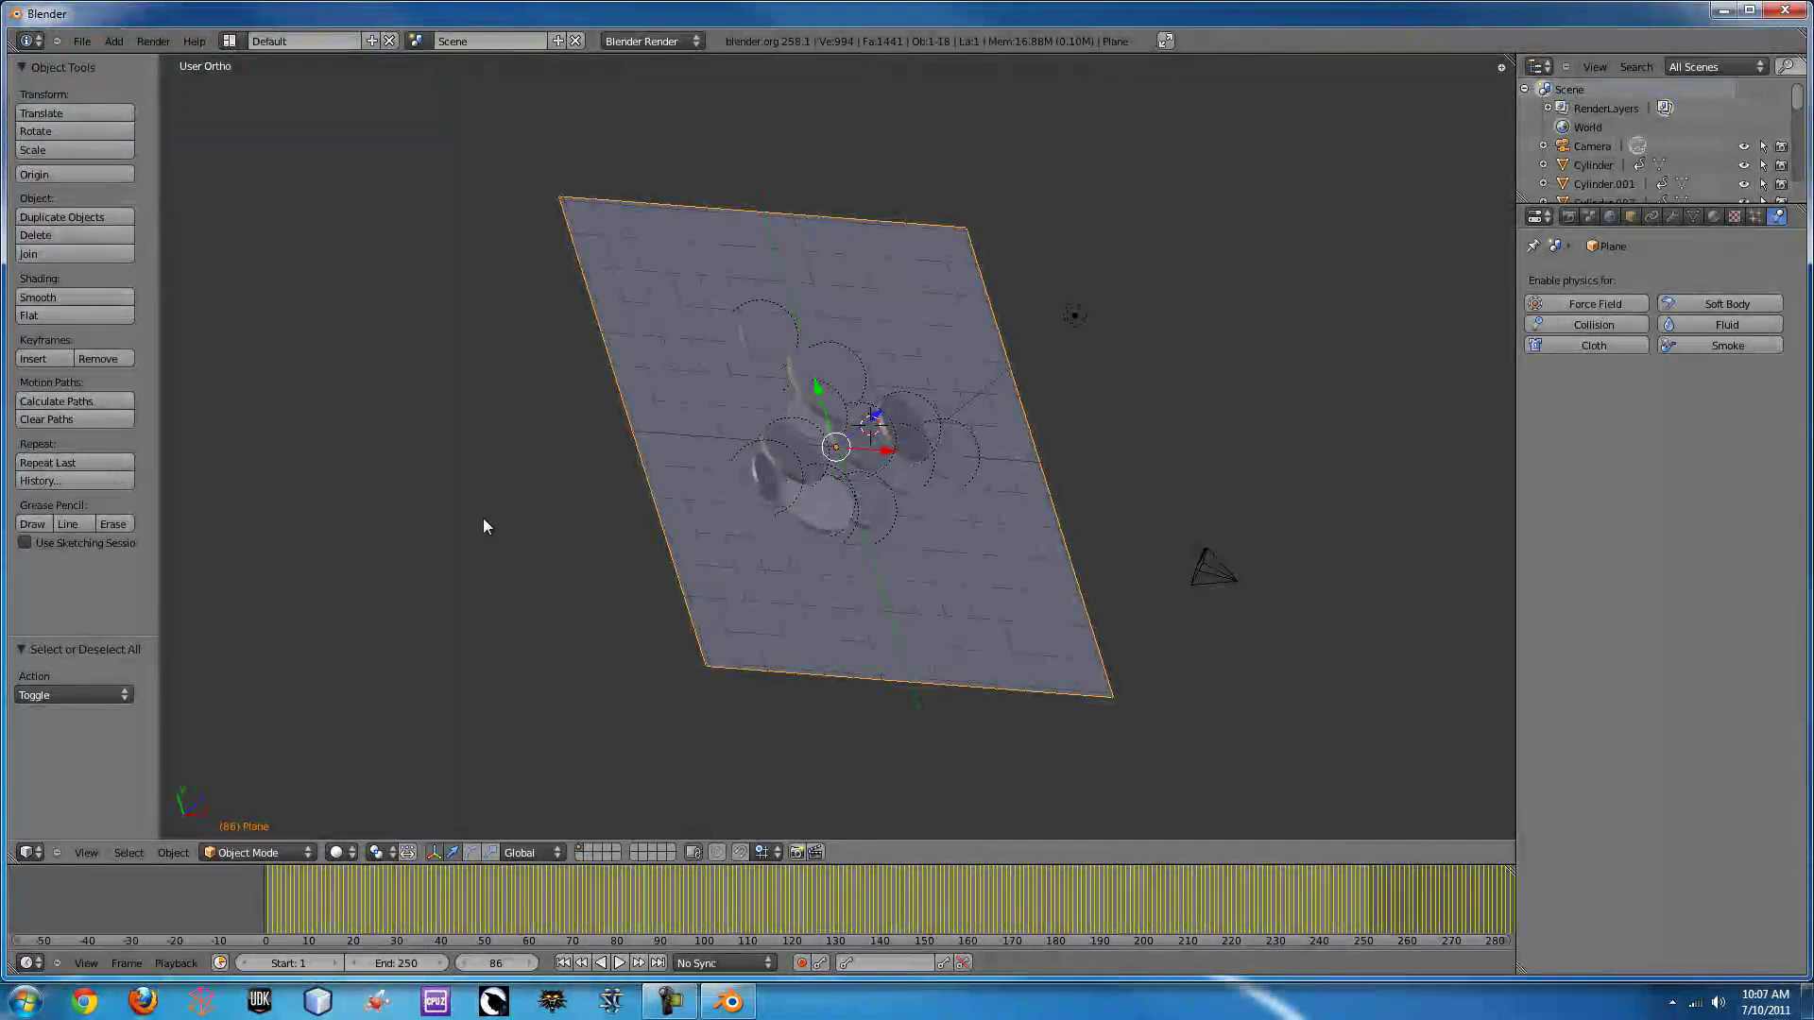
pyautogui.moveTo(484, 523); pyautogui.dragTo(909, 531, button='middle')
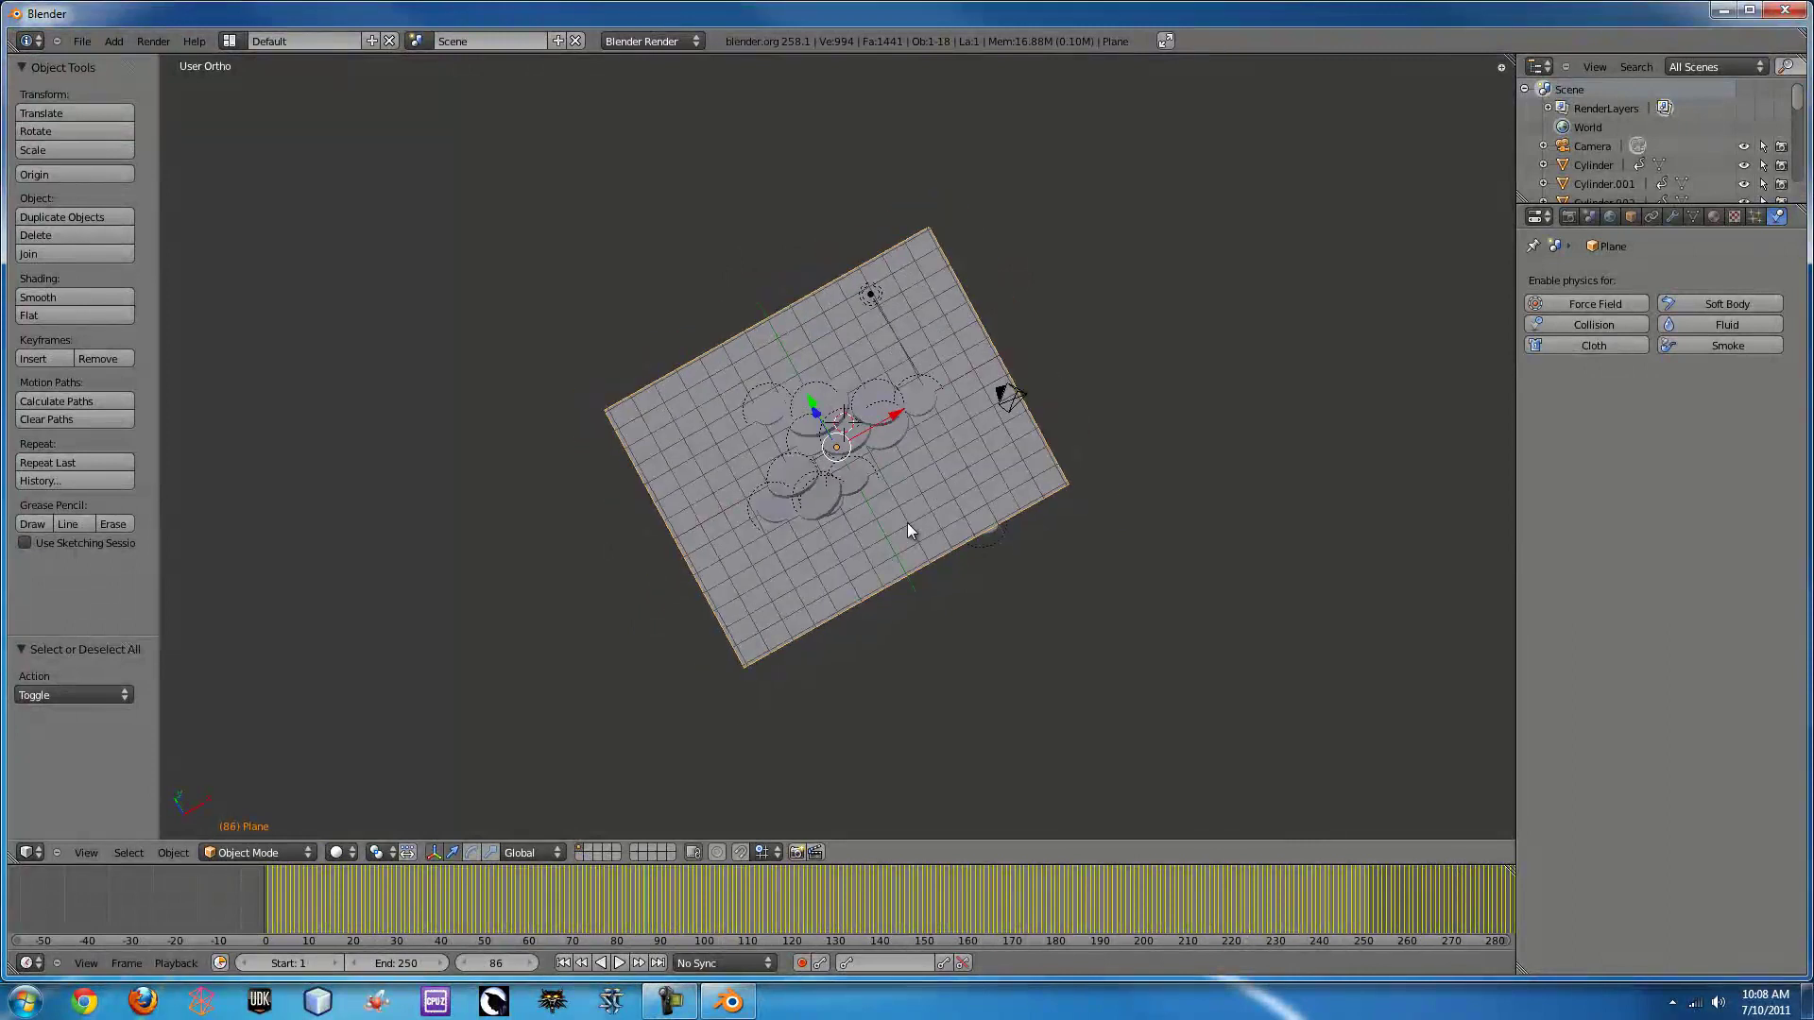
# - View through the camera at frame 51 and render it with F12
pyautogui.rightClick(1007, 401)
pyautogui.press('ctrl+KP_0')
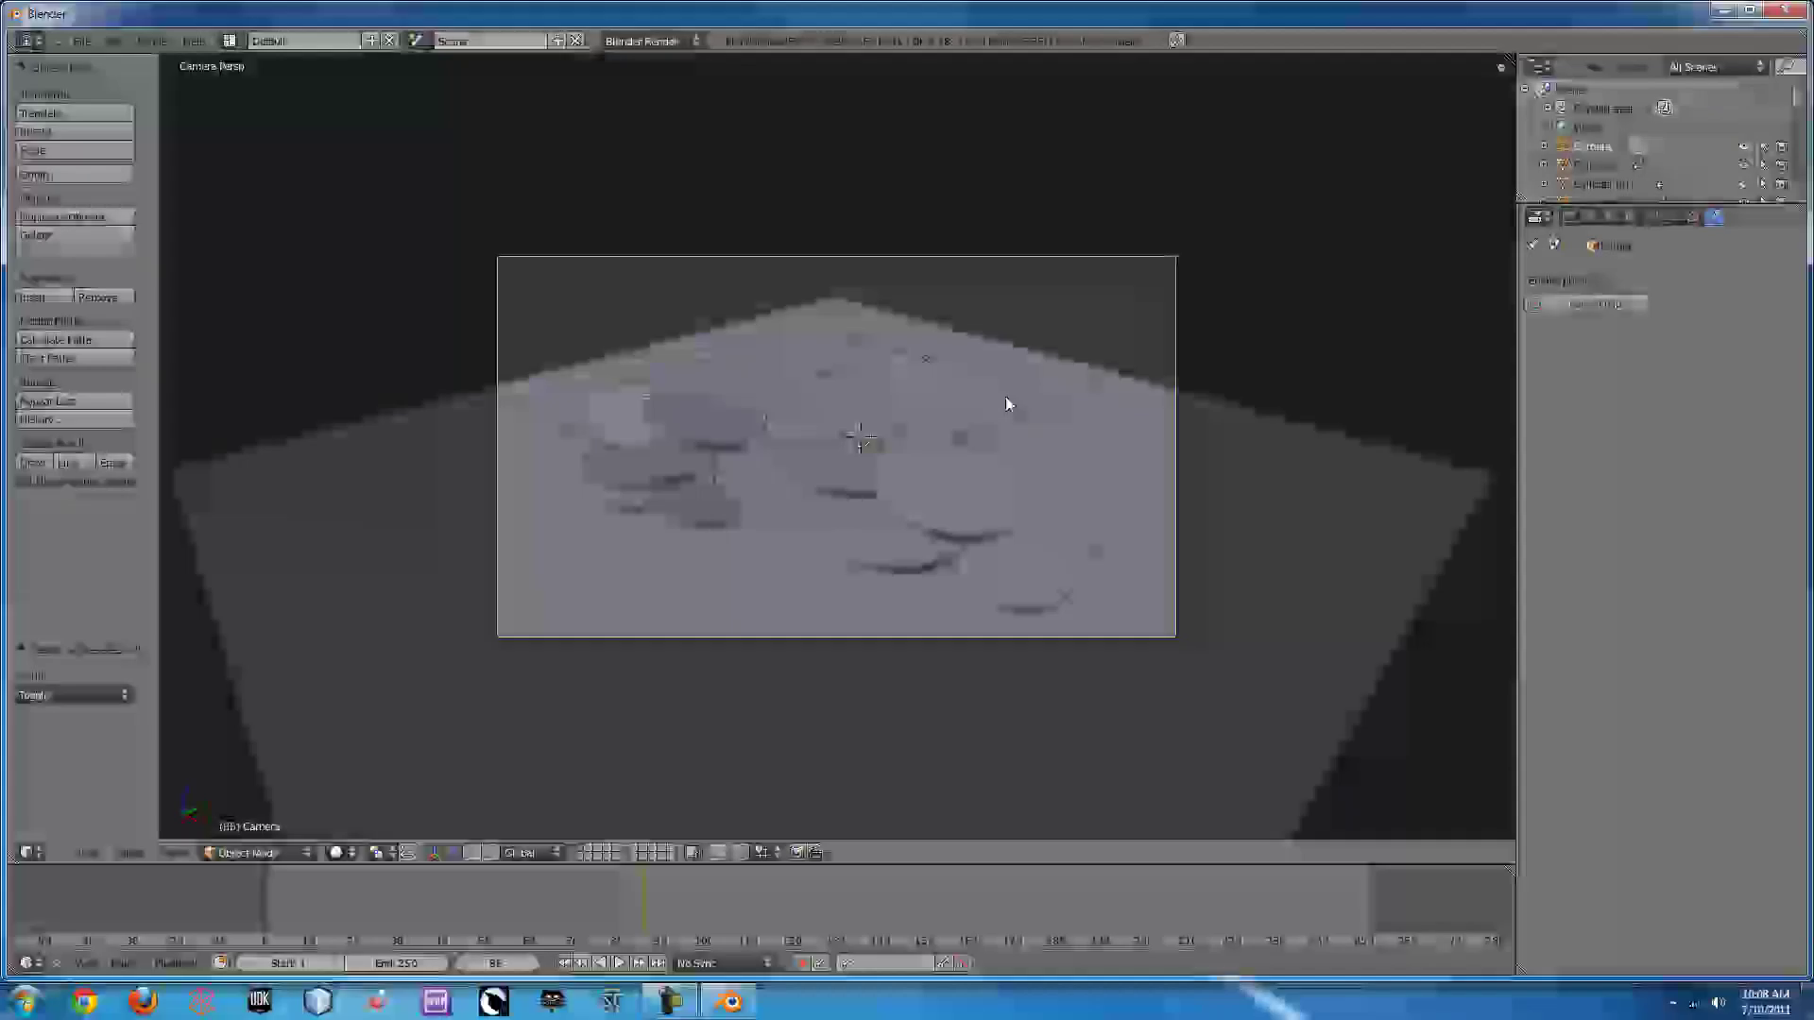
pyautogui.moveTo(435, 912); pyautogui.dragTo(653, 886)
pyautogui.moveTo(672, 889); pyautogui.dragTo(489, 899)
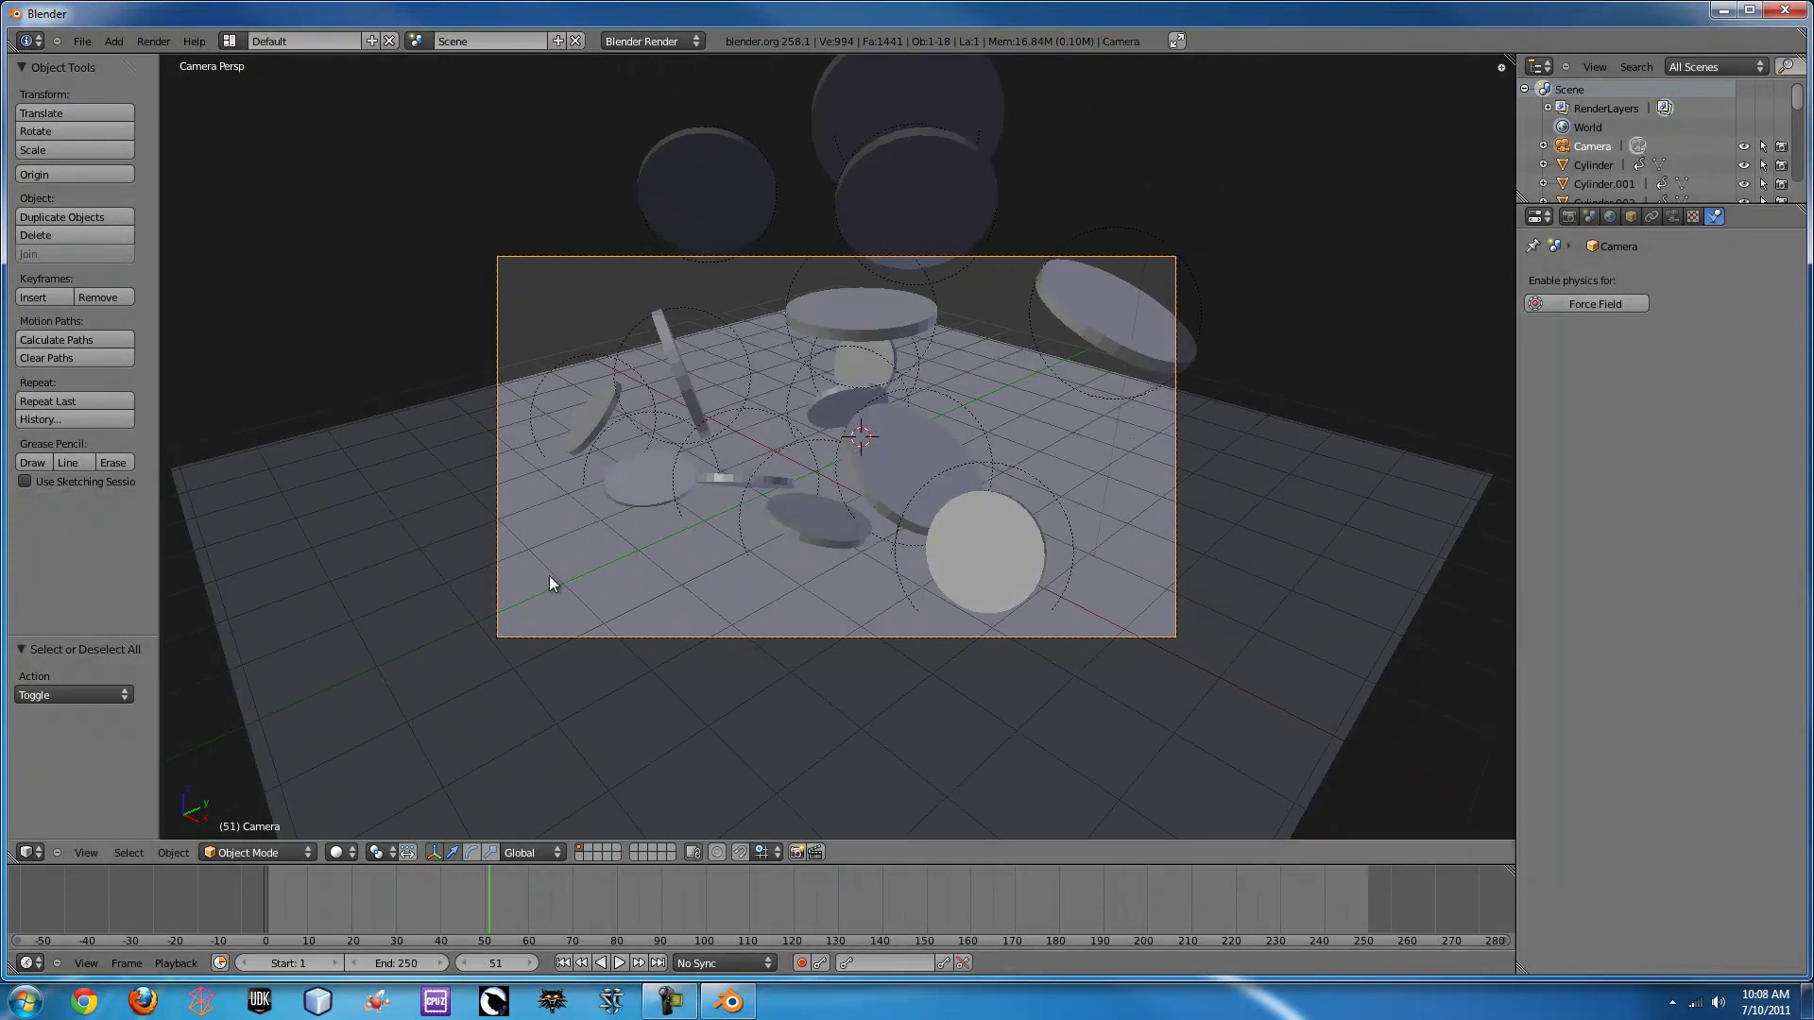
pyautogui.press('F12')
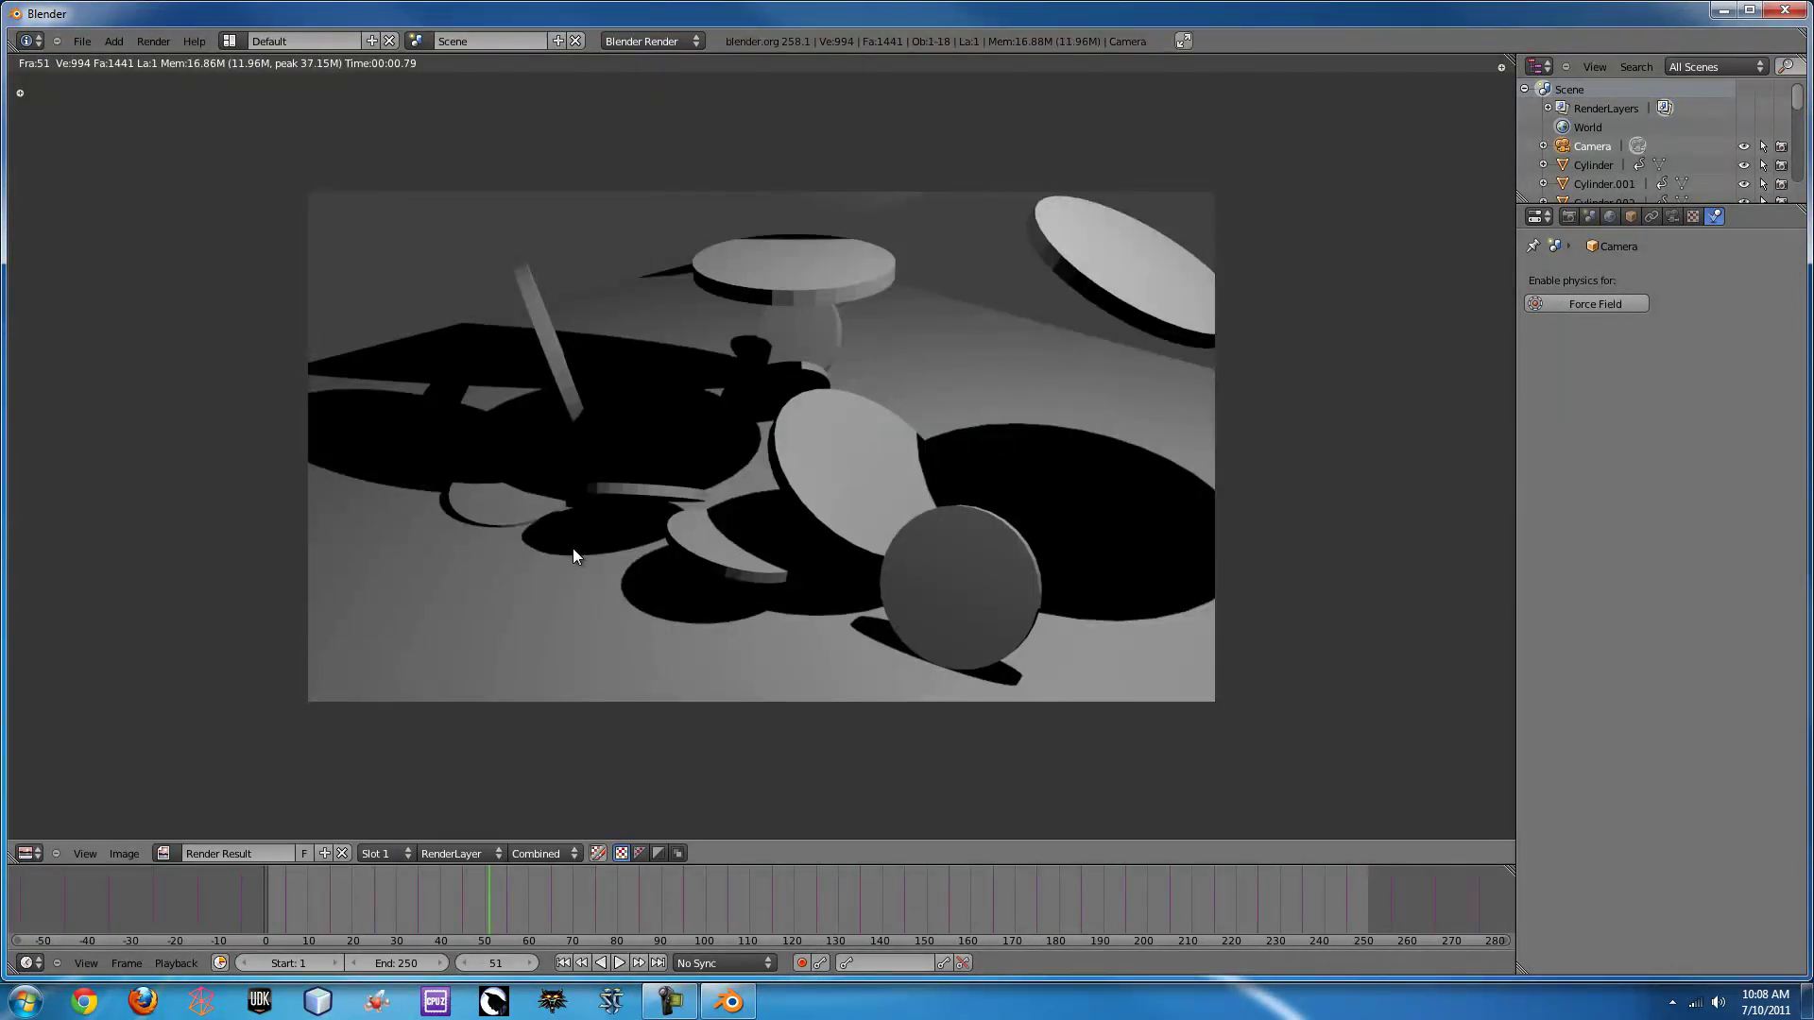
pyautogui.press('Escape')
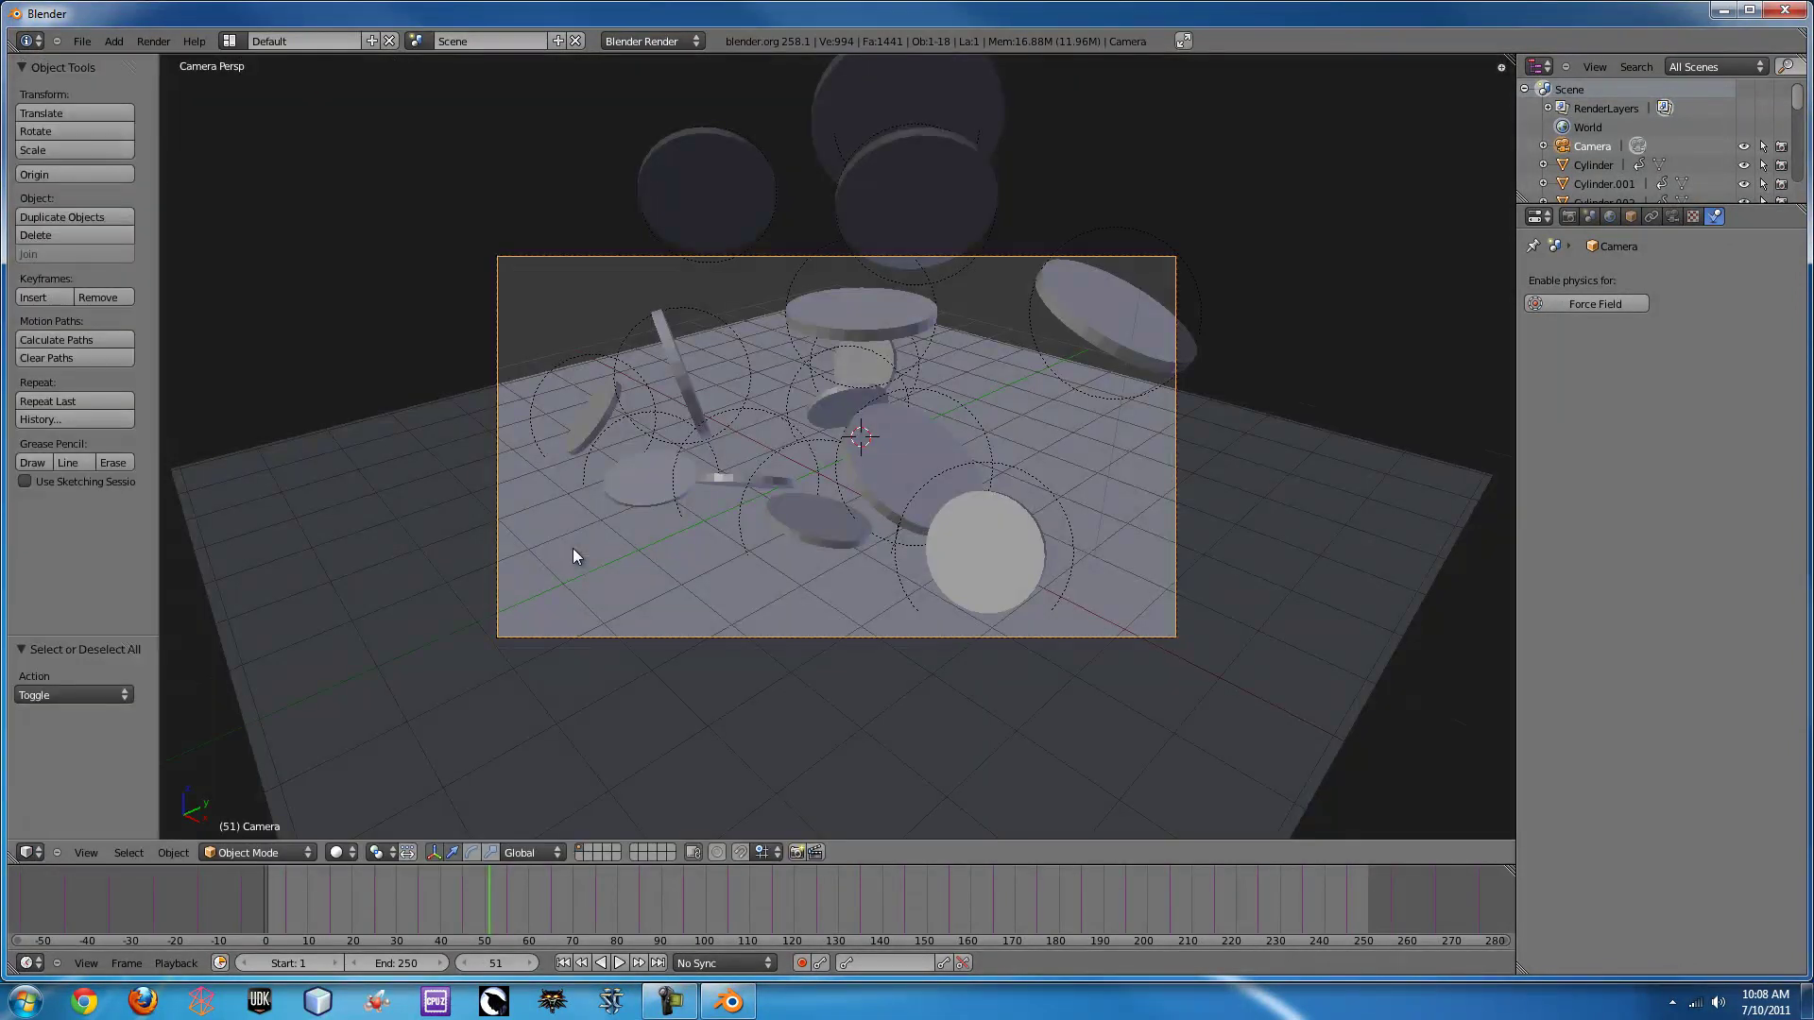
# - Switch the viewport to textured shading and orbit around the scene
pyautogui.click(846, 338)
pyautogui.hotkey('alt', 'z')
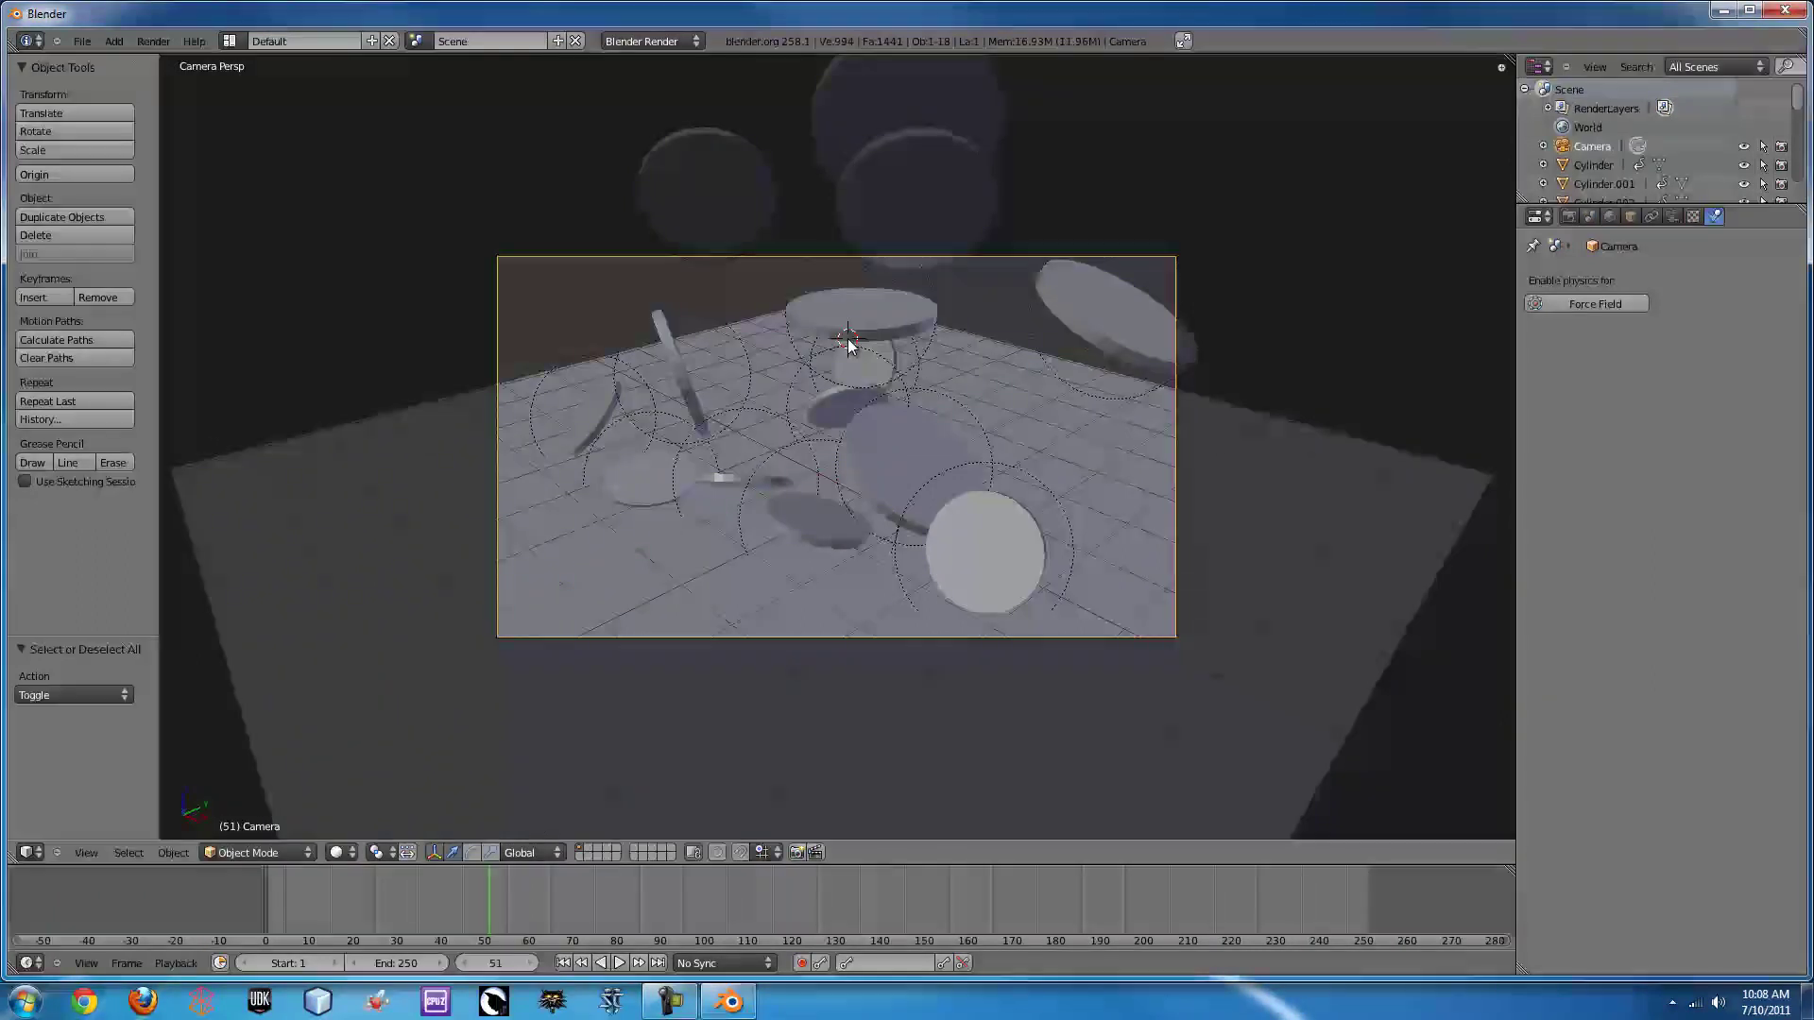
pyautogui.press('KP_5')
pyautogui.moveTo(894, 423); pyautogui.dragTo(928, 448, button='middle')
# - Select Cylinder.005, switch to Blender Game, and review its Rigid Body and Cylinder collision settings
pyautogui.rightClick(968, 436)
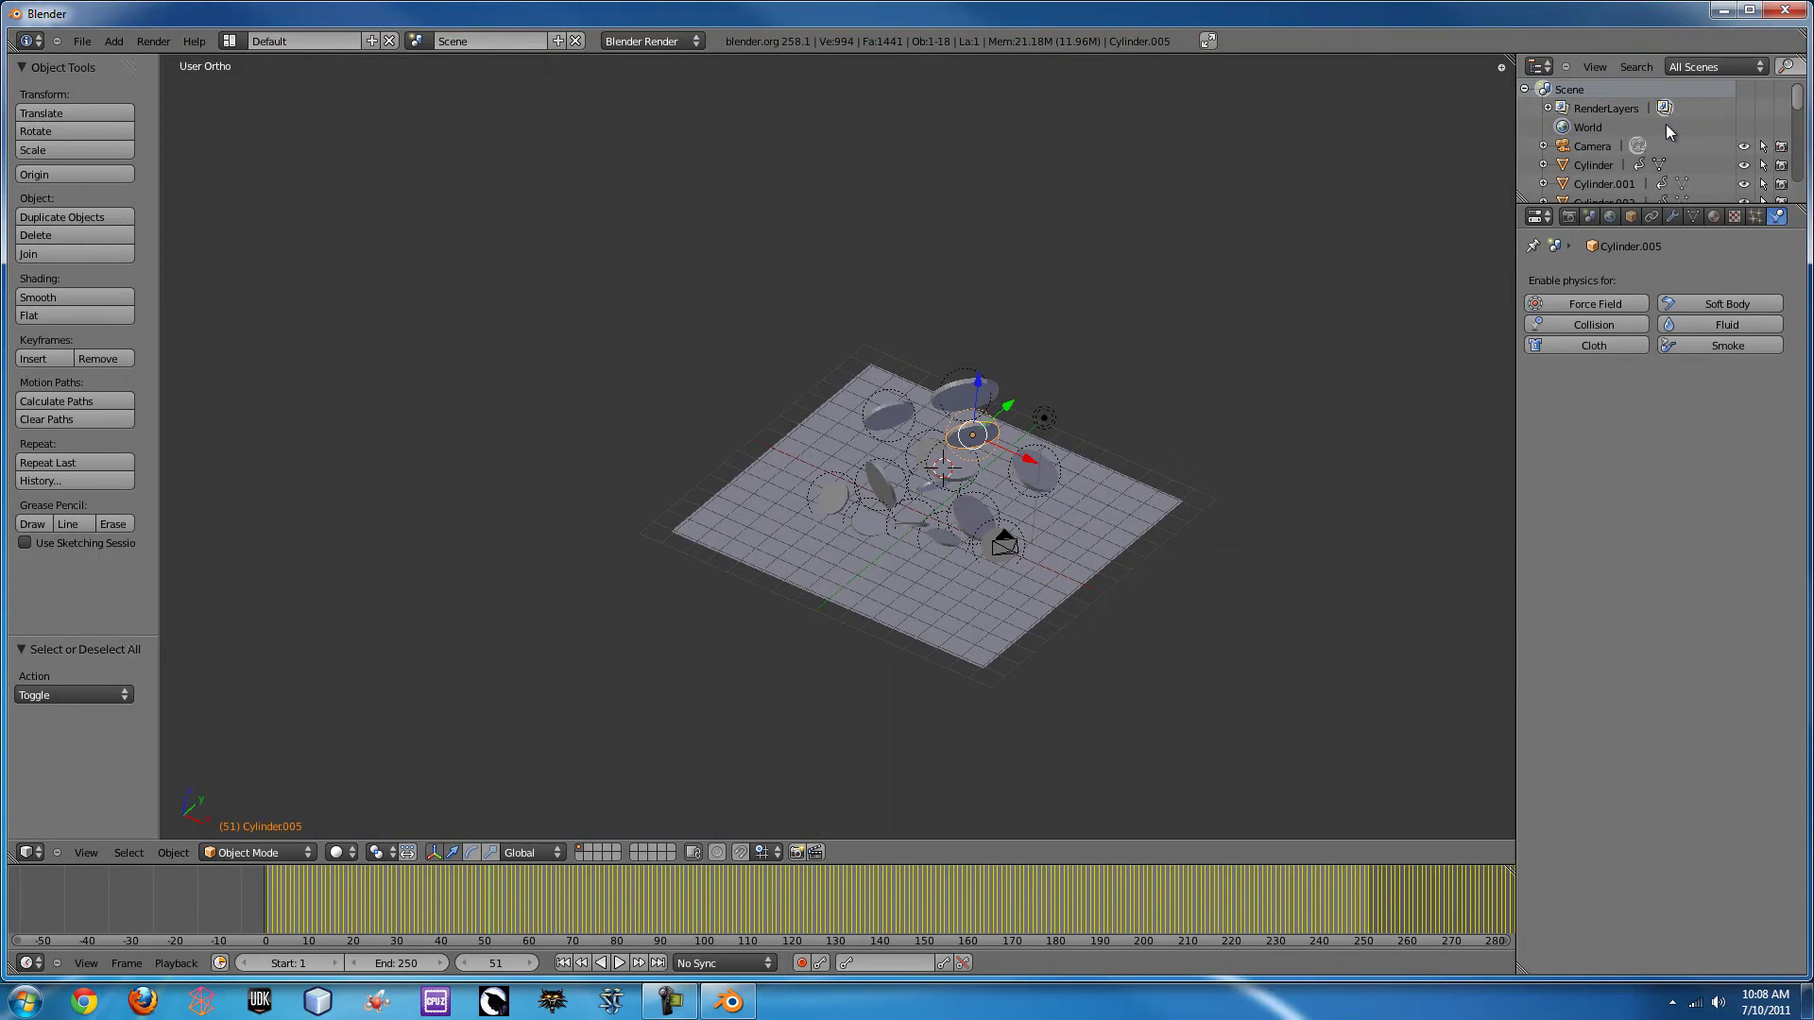
pyautogui.click(673, 43)
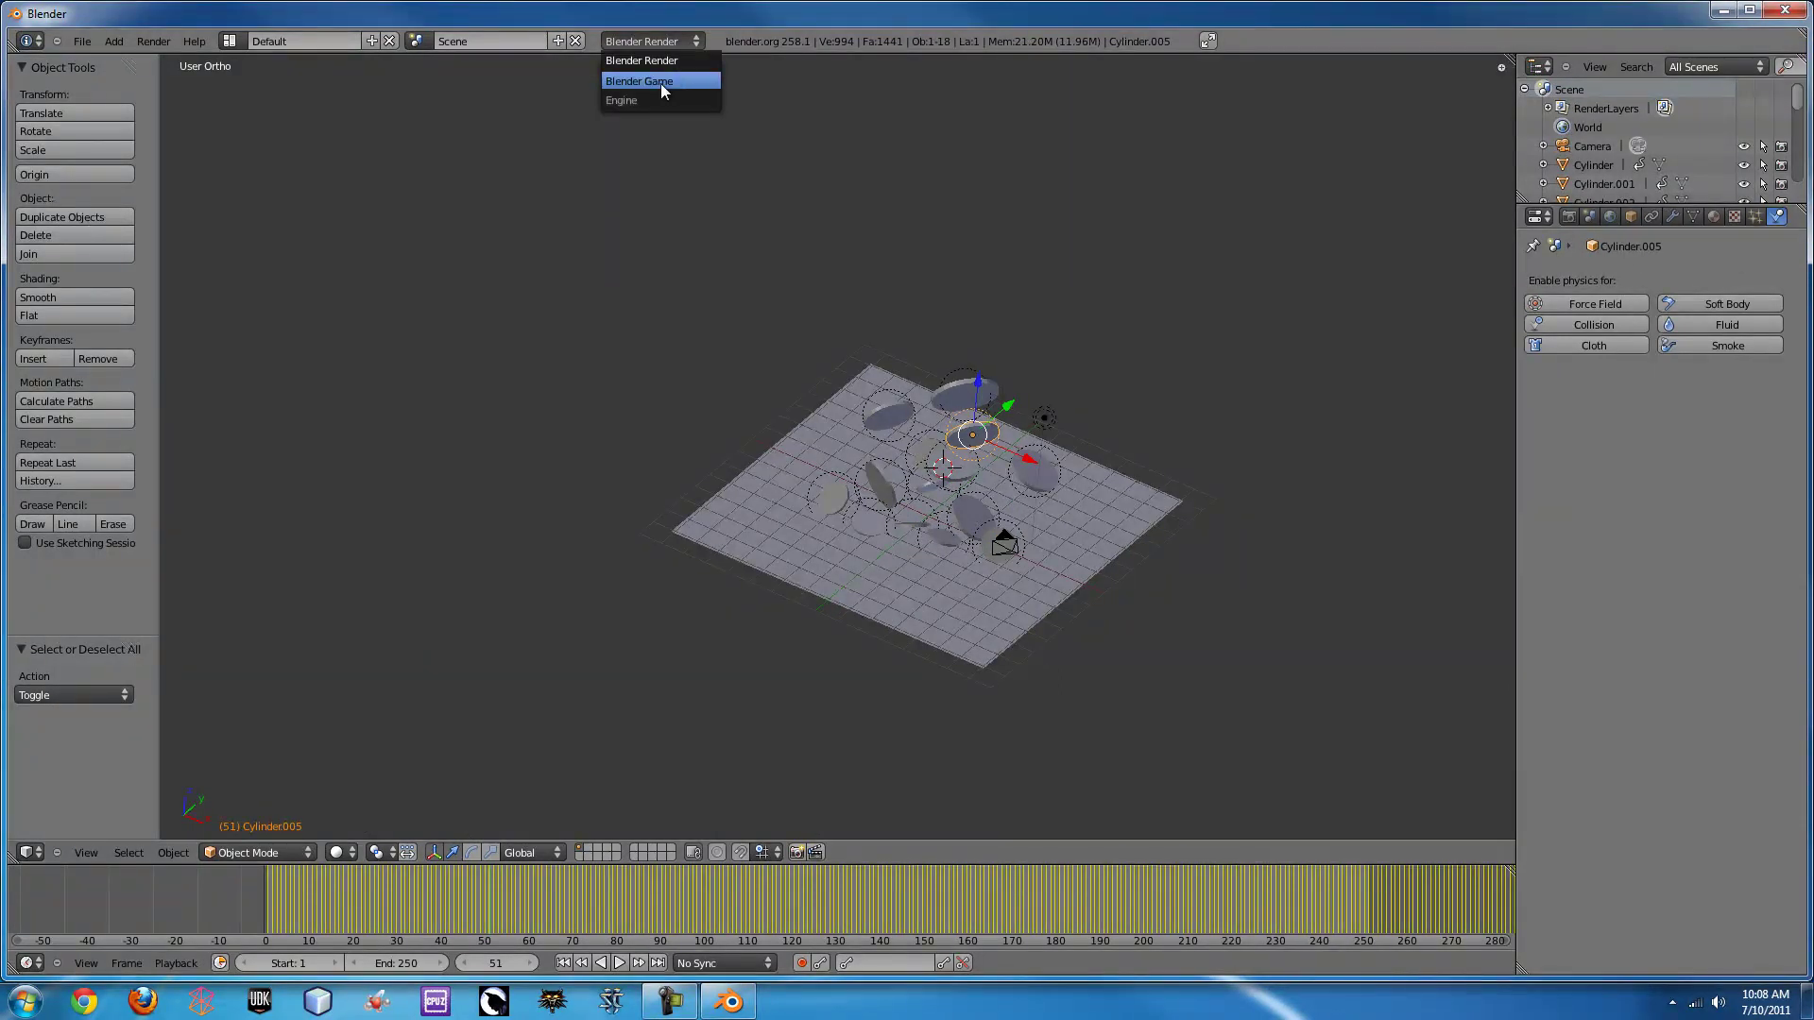
pyautogui.click(660, 83)
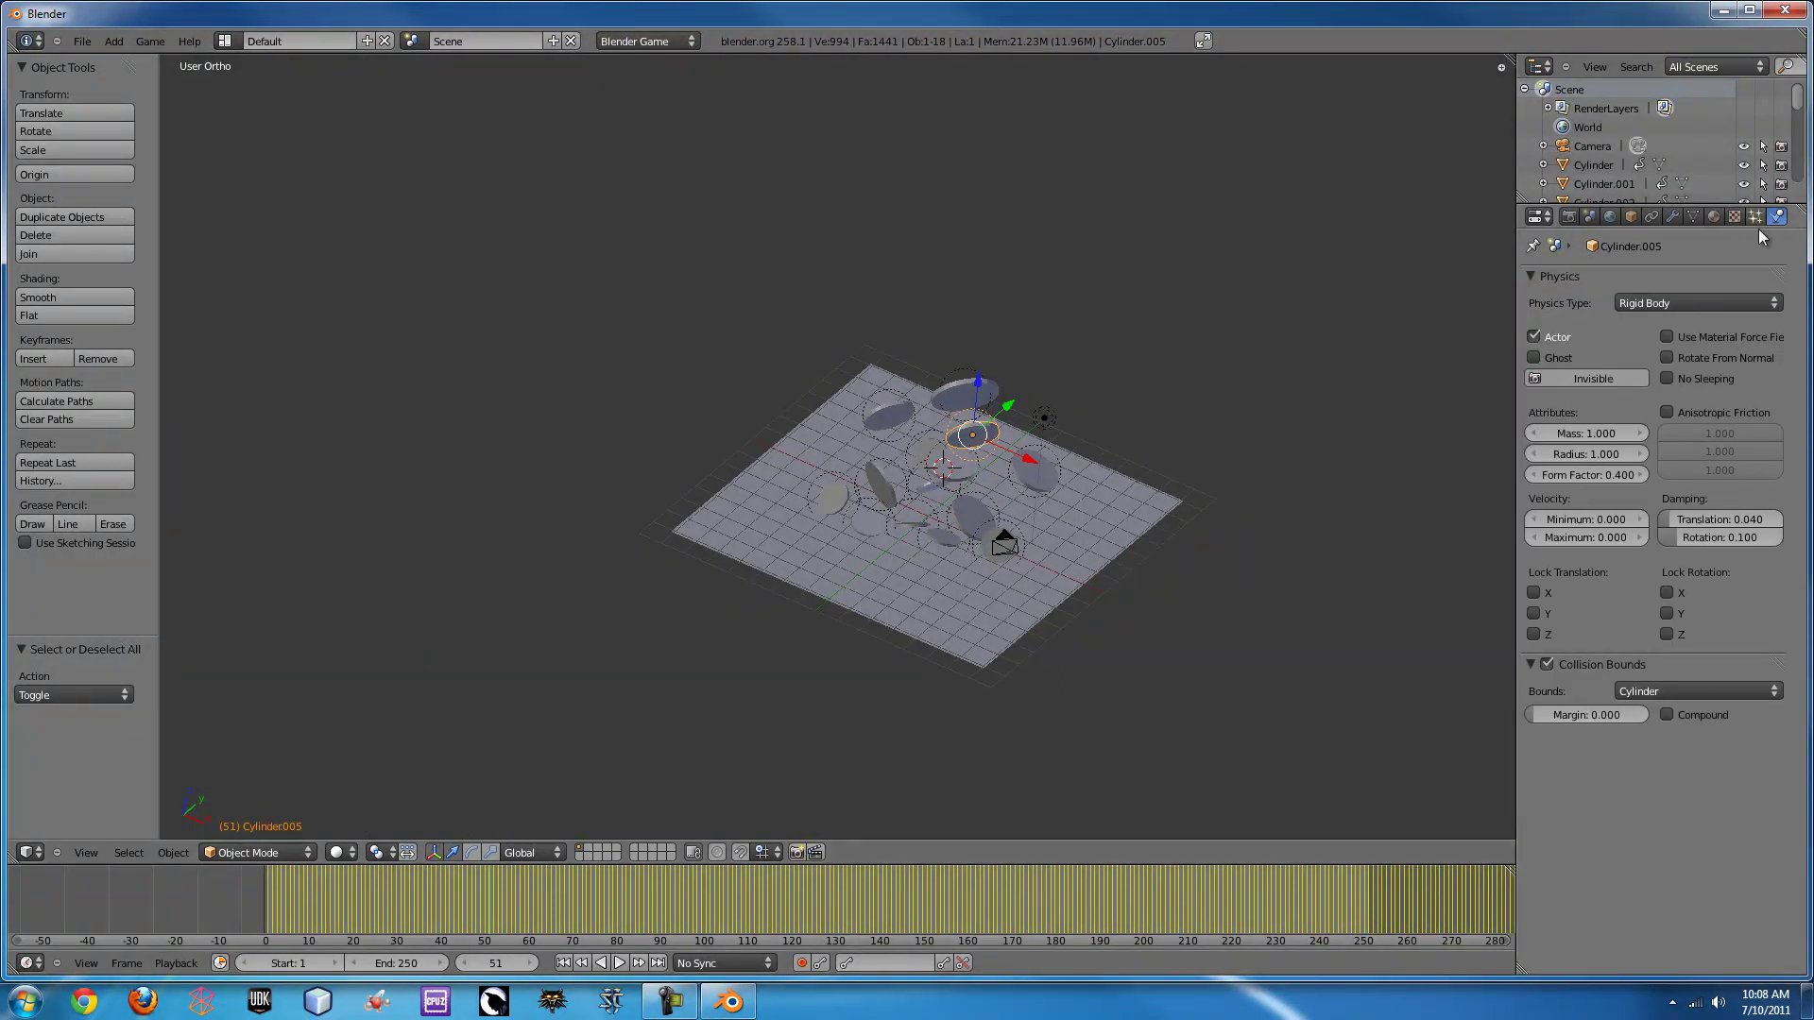
pyautogui.click(1649, 300)
pyautogui.click(1657, 693)
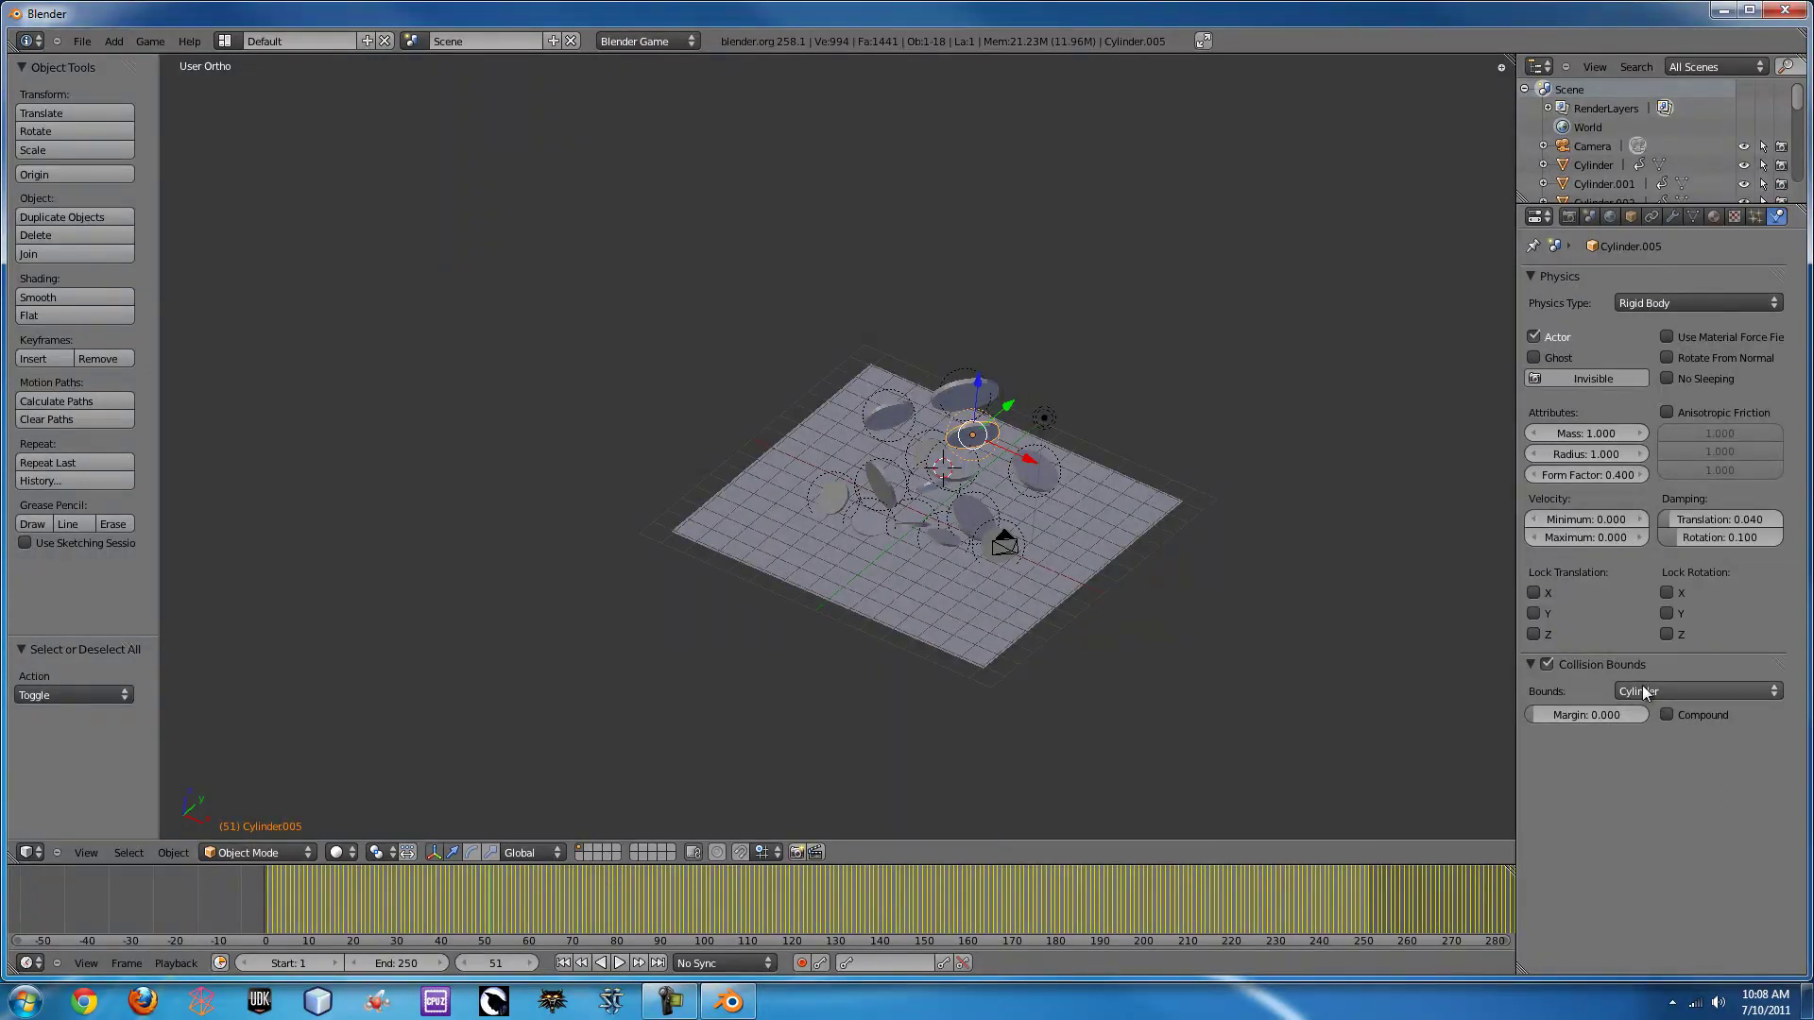
pyautogui.click(1644, 692)
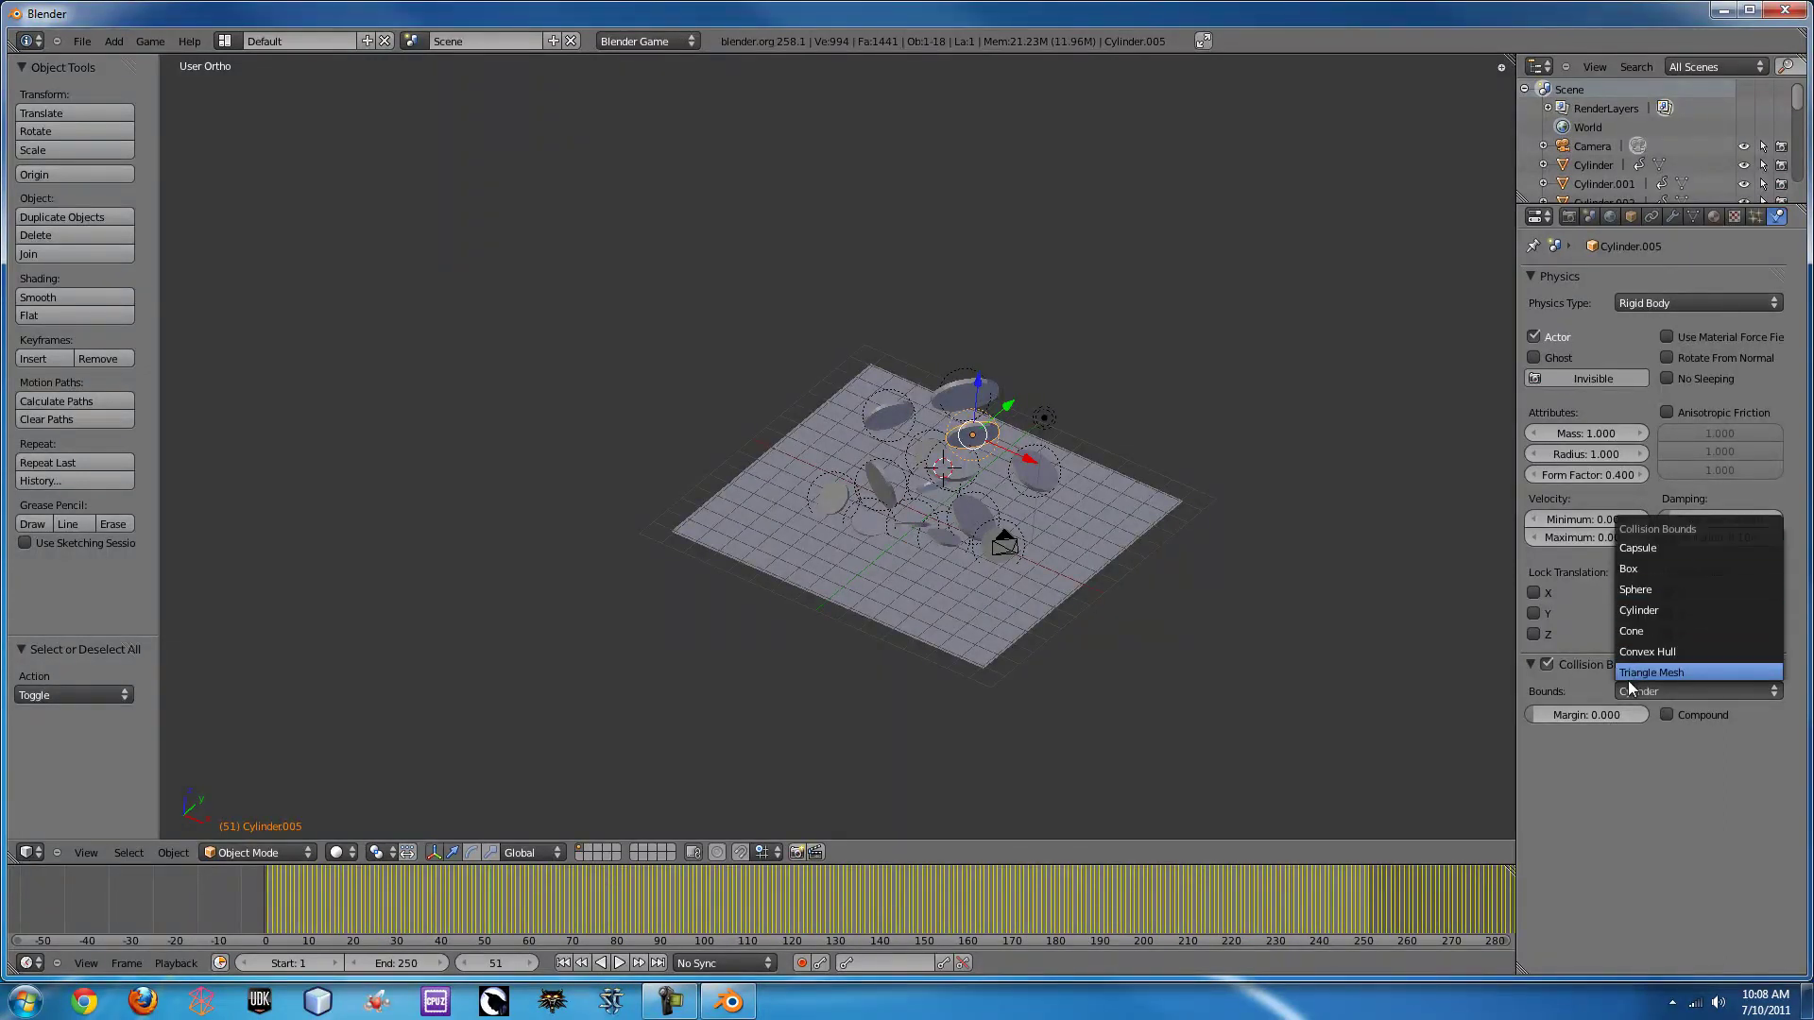